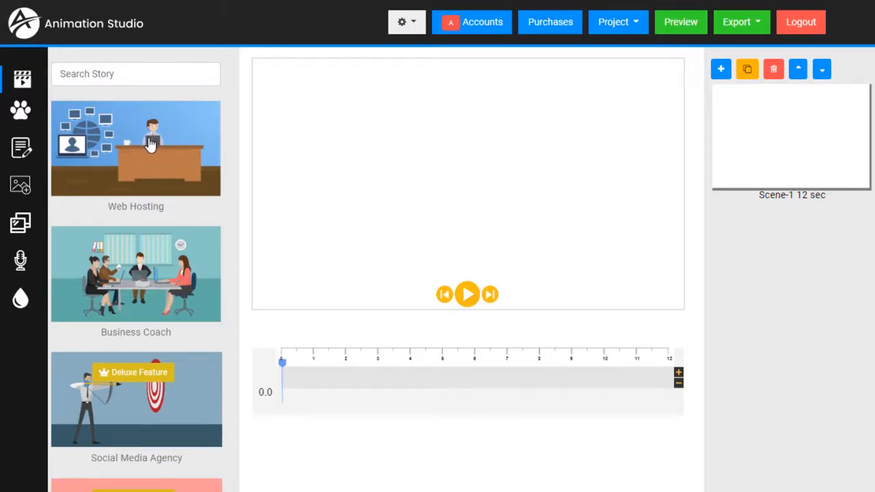
# Step: Browse the story templates, then search 'real' so only the Real Estate template remains
pyautogui.scroll(-5, 149, 145)
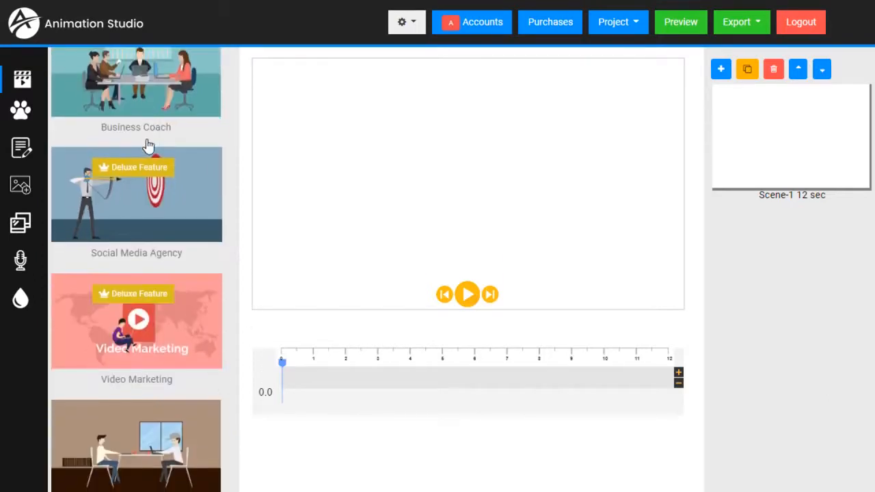
pyautogui.scroll(-1, 146, 139)
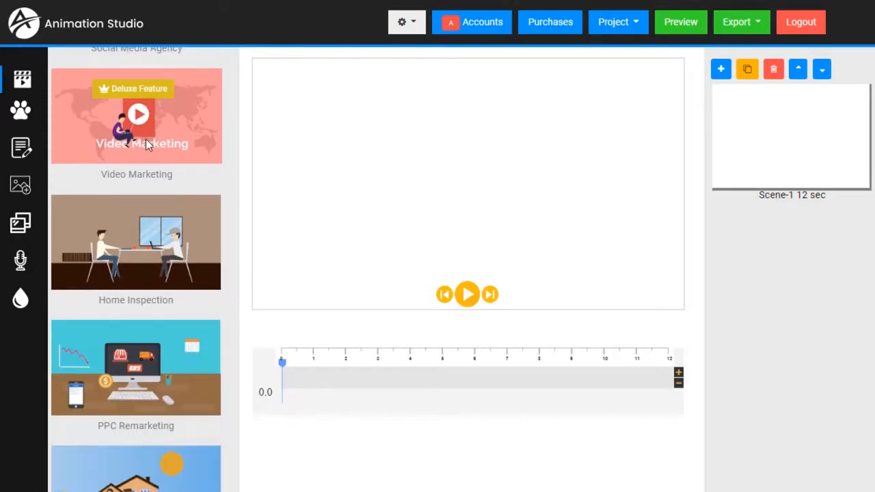
pyautogui.scroll(-2, 140, 169)
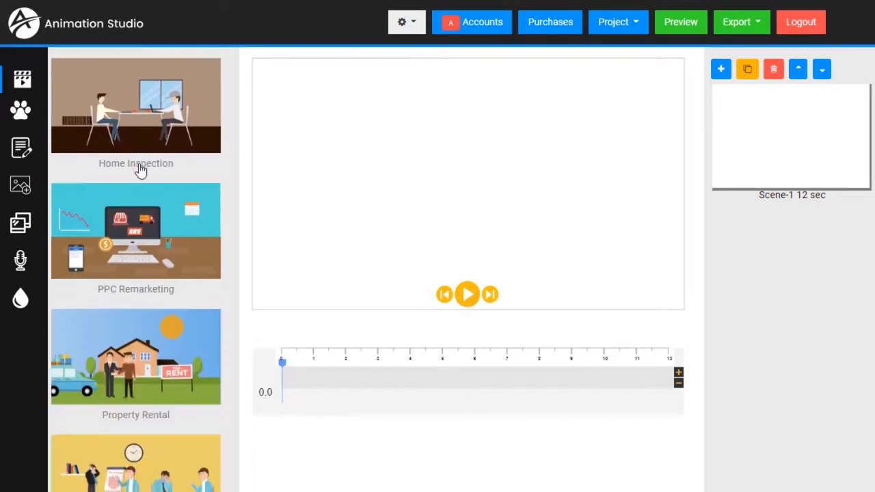
pyautogui.scroll(-3, 140, 170)
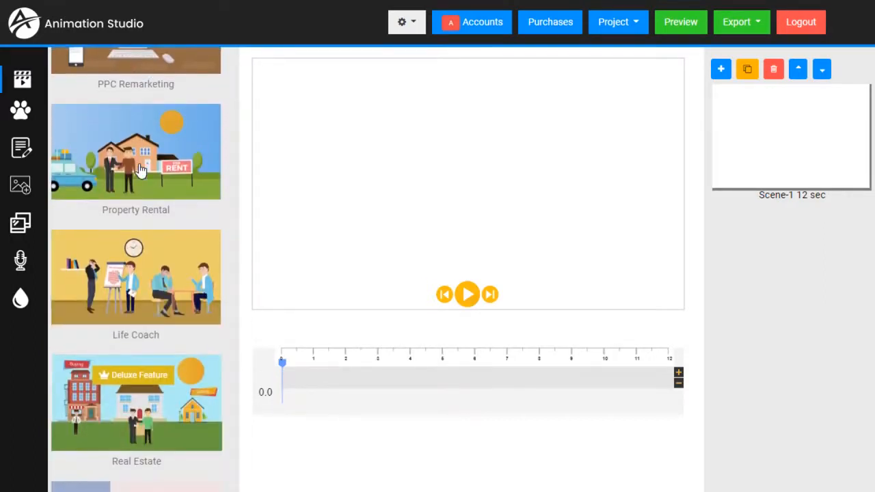
pyautogui.scroll(-15, 139, 170)
pyautogui.scroll(-2, 139, 169)
pyautogui.scroll(15, 136, 169)
pyautogui.scroll(10, 134, 168)
pyautogui.click(99, 75)
pyautogui.write('real')
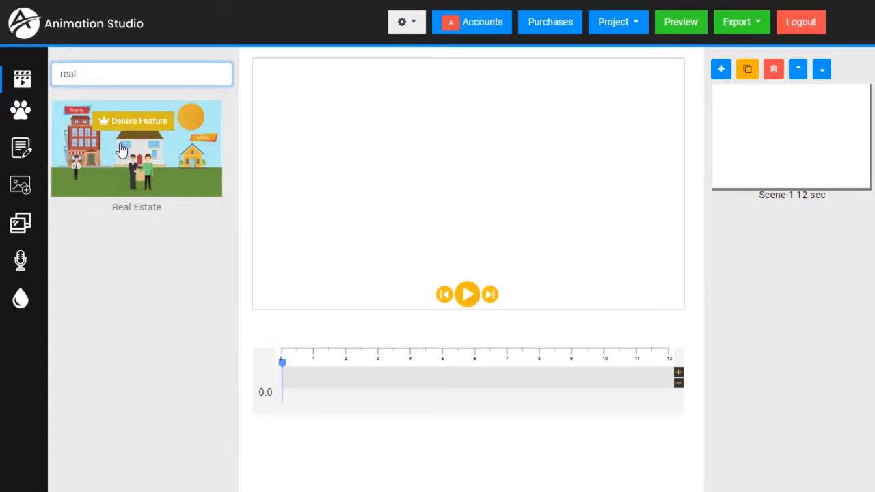
# Step: Load the Real Estate template, discarding the empty project's unsaved changes
pyautogui.click(165, 160)
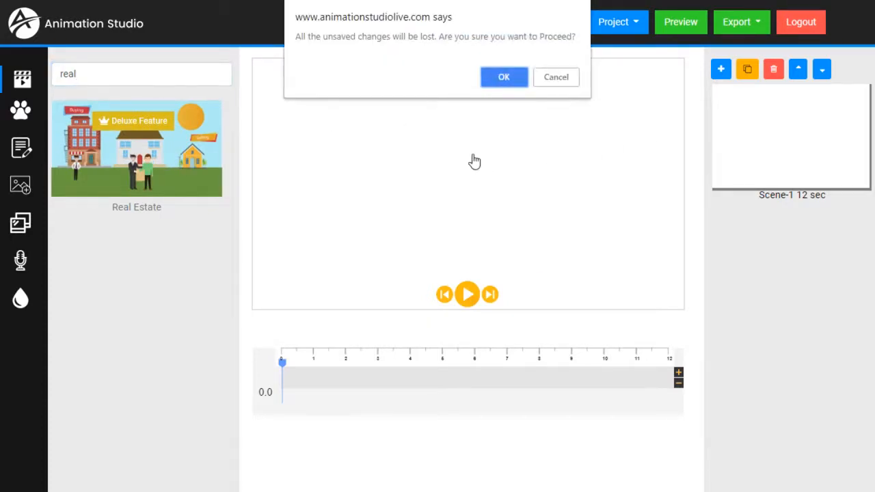
pyautogui.click(504, 77)
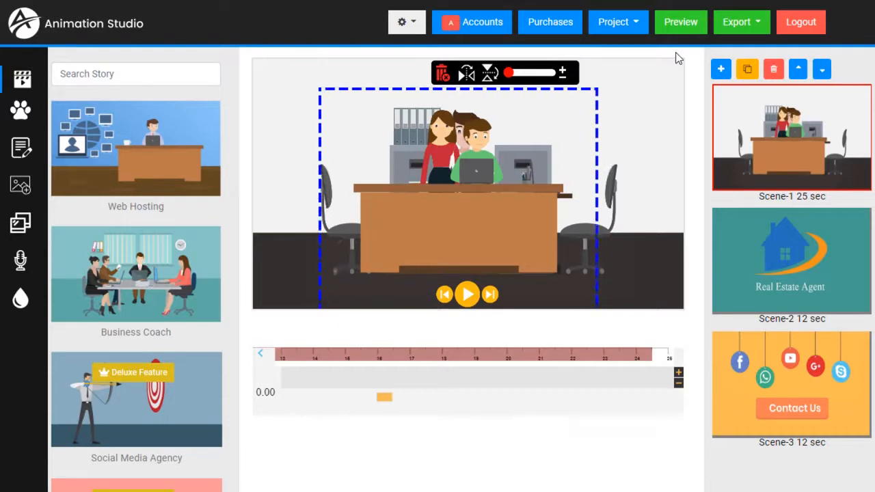
# Step: Preview the second scene, playing it and scrubbing to about 7.5 seconds
pyautogui.click(818, 268)
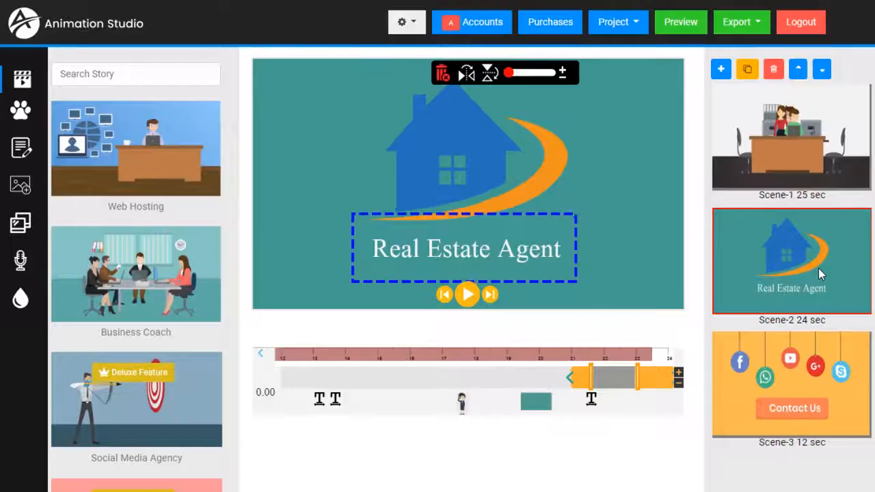
pyautogui.click(467, 294)
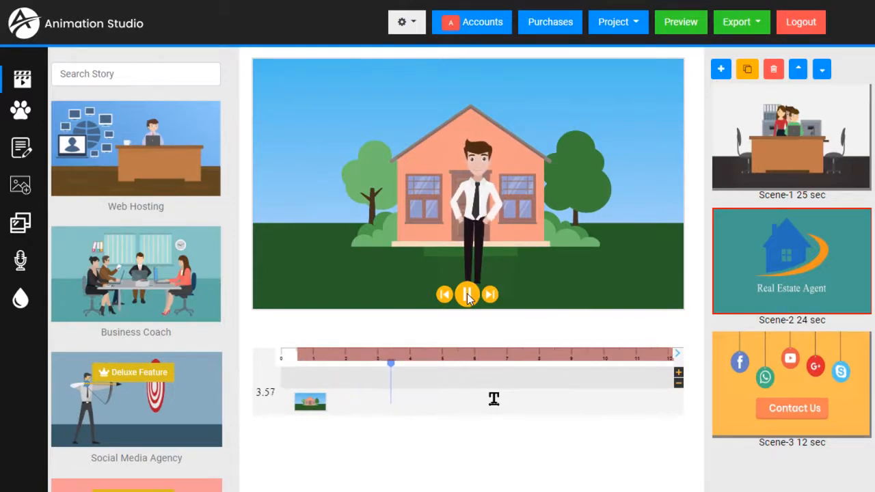
pyautogui.click(467, 294)
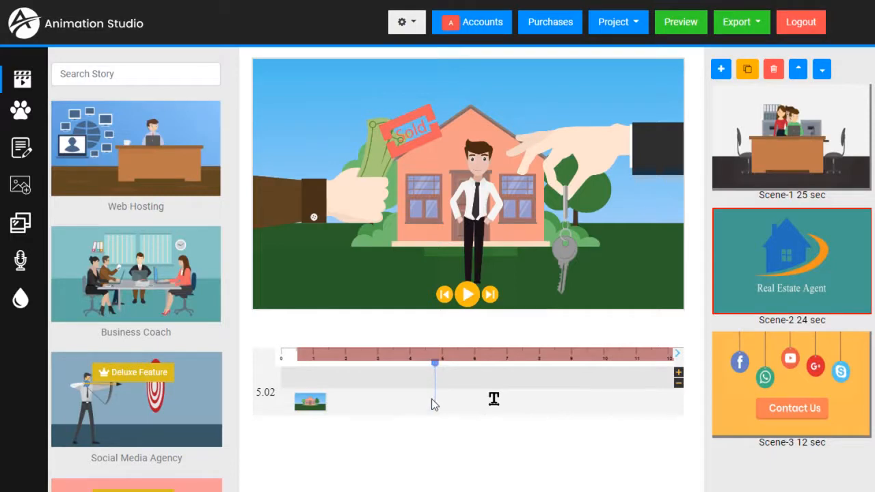
pyautogui.moveTo(435, 369); pyautogui.dragTo(352, 390)
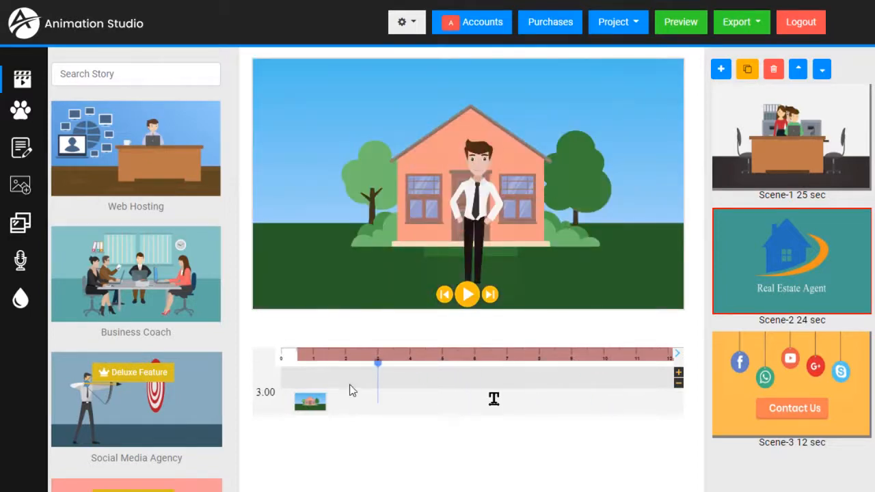
pyautogui.click(526, 361)
pyautogui.click(474, 301)
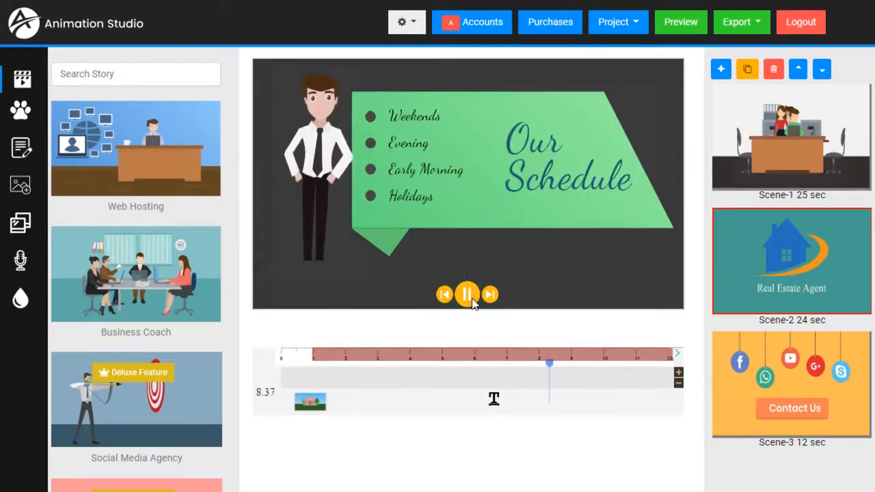
pyautogui.click(472, 301)
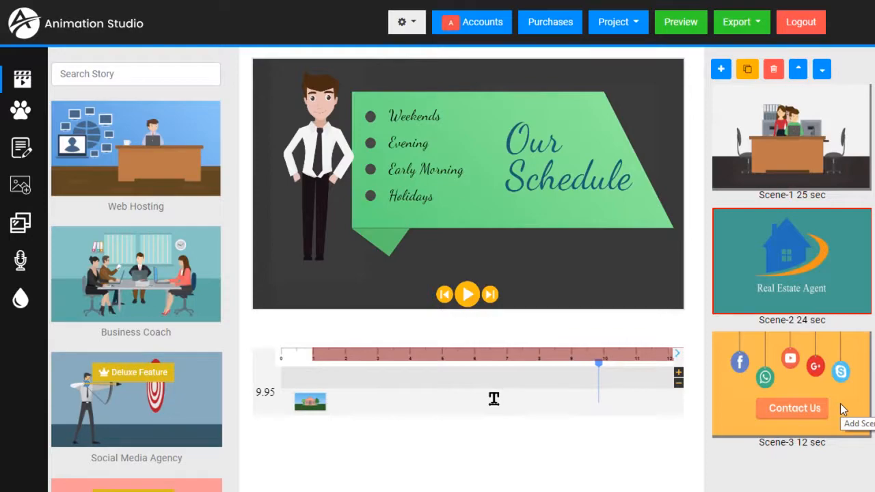
# Step: Open the third Contact Us scene and play it, pausing at 7.80 seconds
pyautogui.click(819, 403)
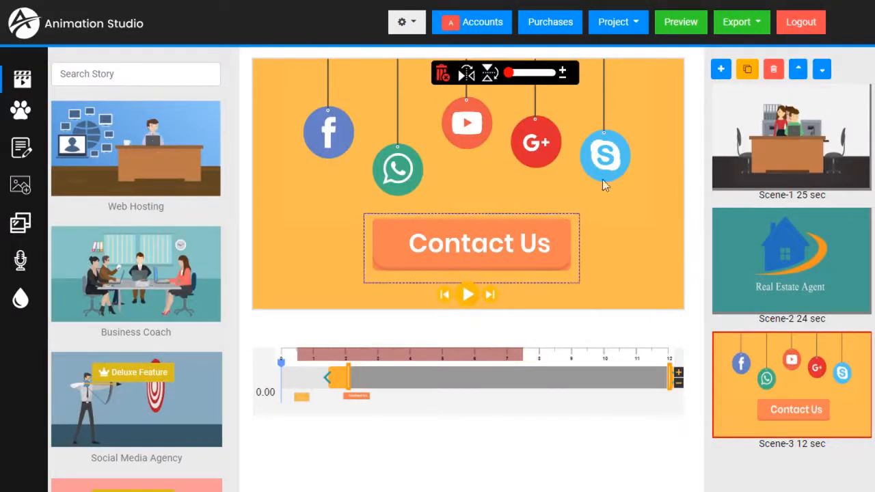
pyautogui.click(467, 295)
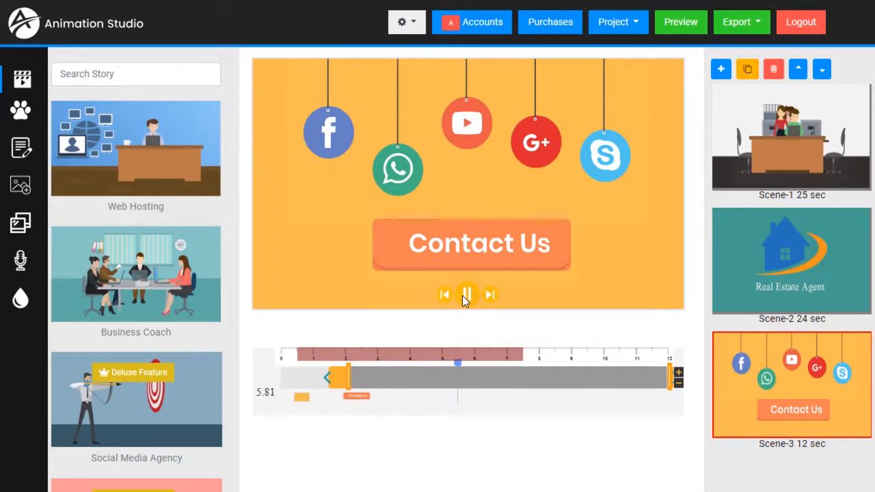
pyautogui.click(466, 295)
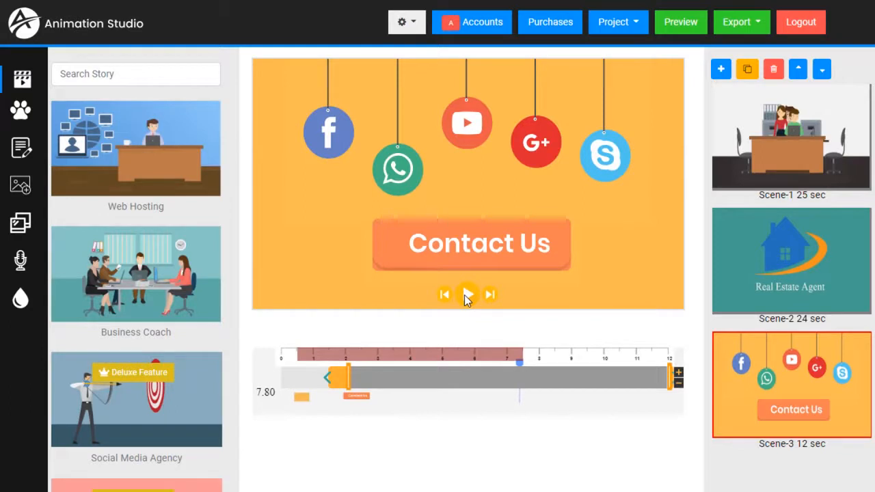
# Step: Add a phone-number text line and move it beneath the Contact Us button
pyautogui.click(21, 149)
pyautogui.click(119, 138)
pyautogui.write('1')
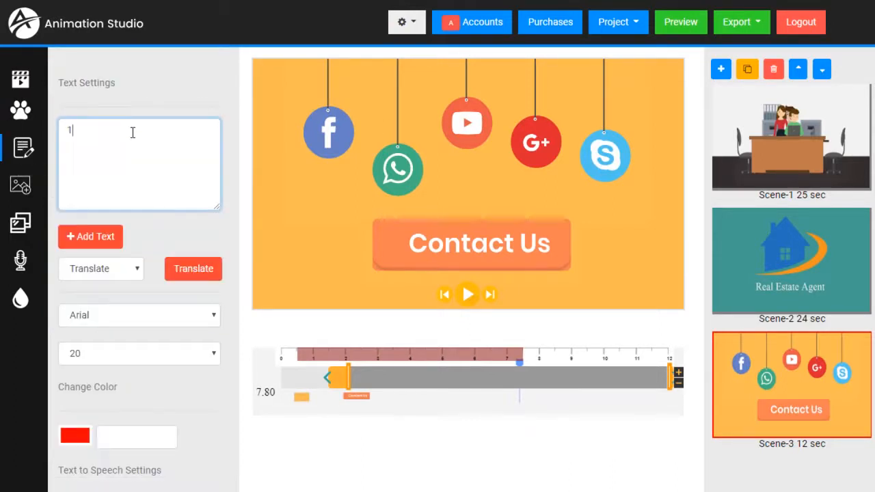
pyautogui.write('-800-123')
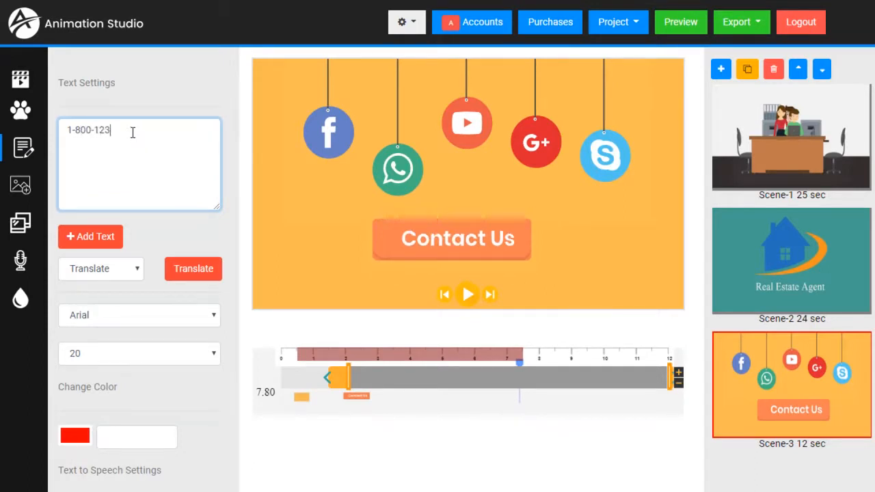
pyautogui.write('-1234')
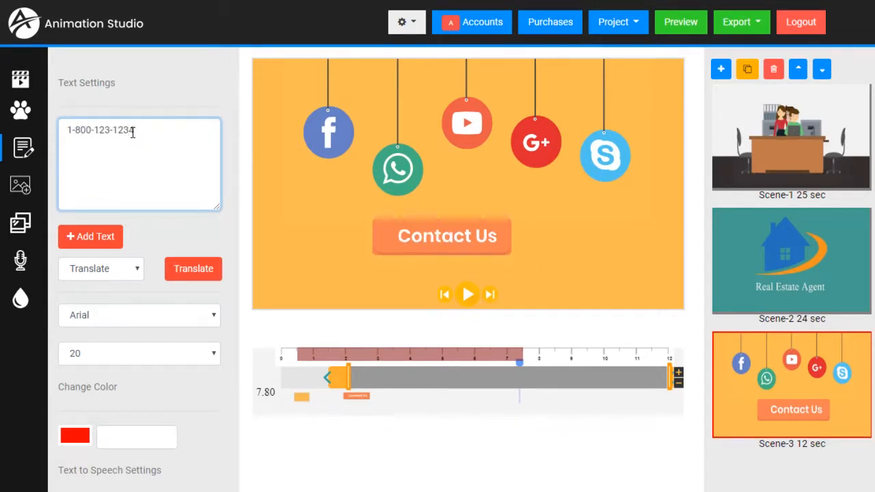
pyautogui.click(103, 237)
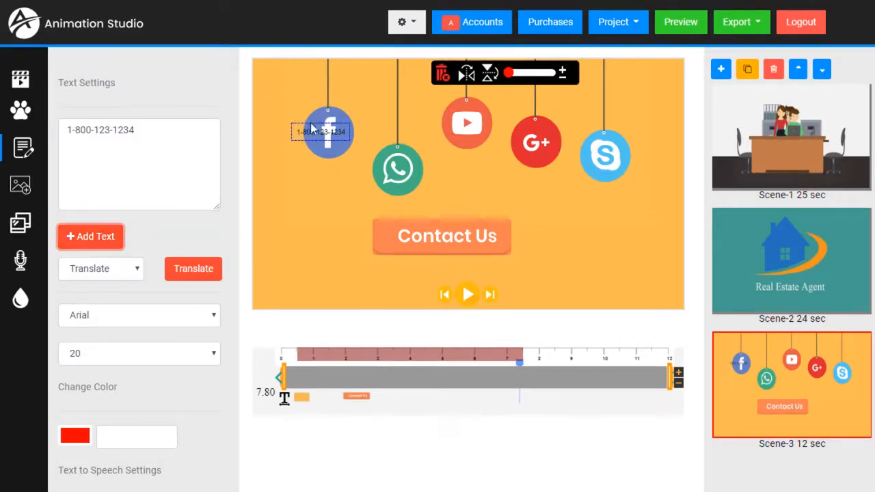
pyautogui.moveTo(308, 135); pyautogui.dragTo(316, 189)
pyautogui.moveTo(393, 269); pyautogui.dragTo(456, 270)
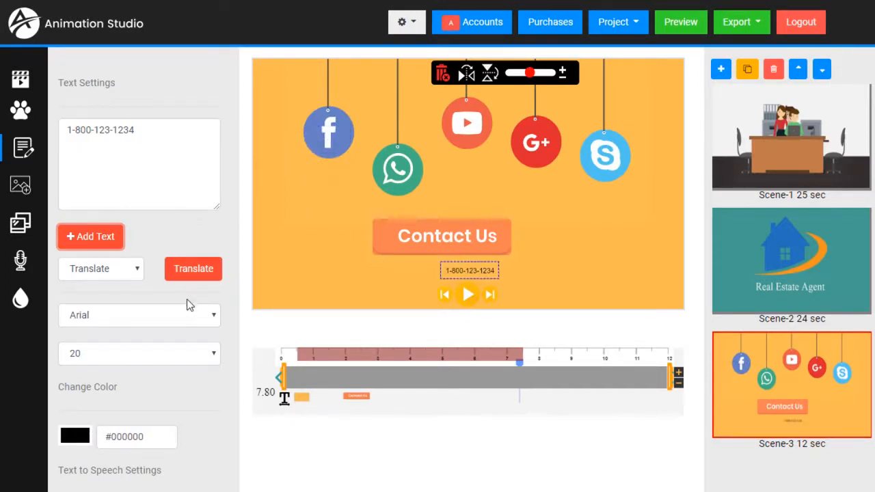
# Step: Style the phone number in Anton at size 42 and center it with Contact Us
pyautogui.click(185, 316)
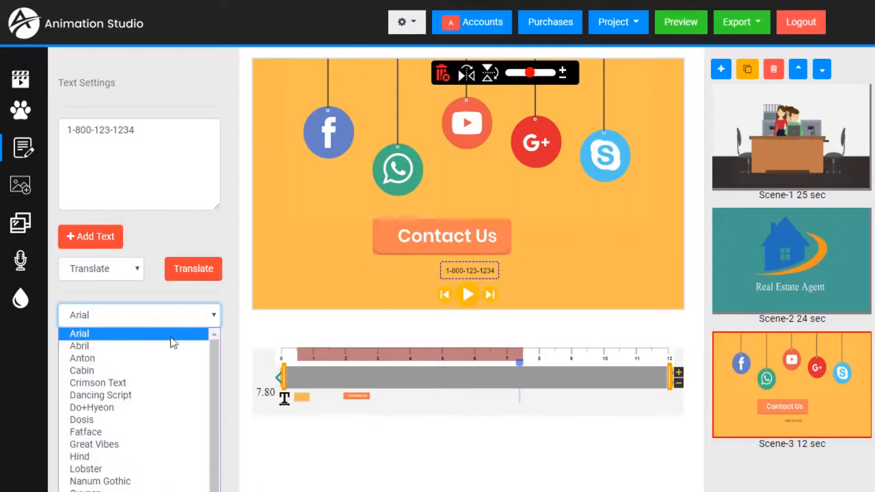
pyautogui.click(126, 361)
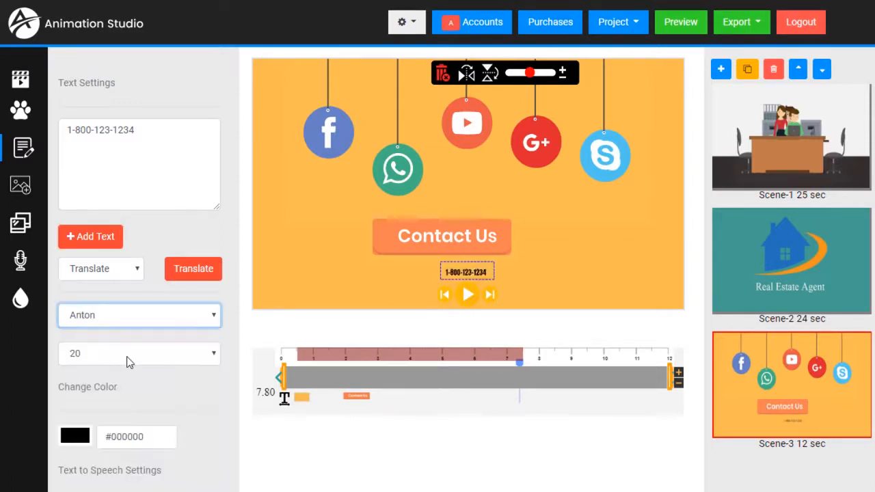
pyautogui.click(135, 354)
pyautogui.scroll(-5, 114, 433)
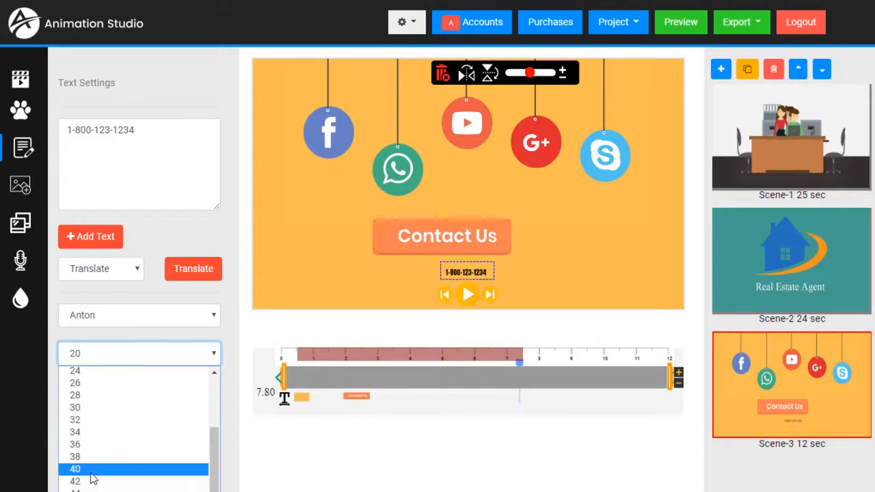
pyautogui.click(87, 481)
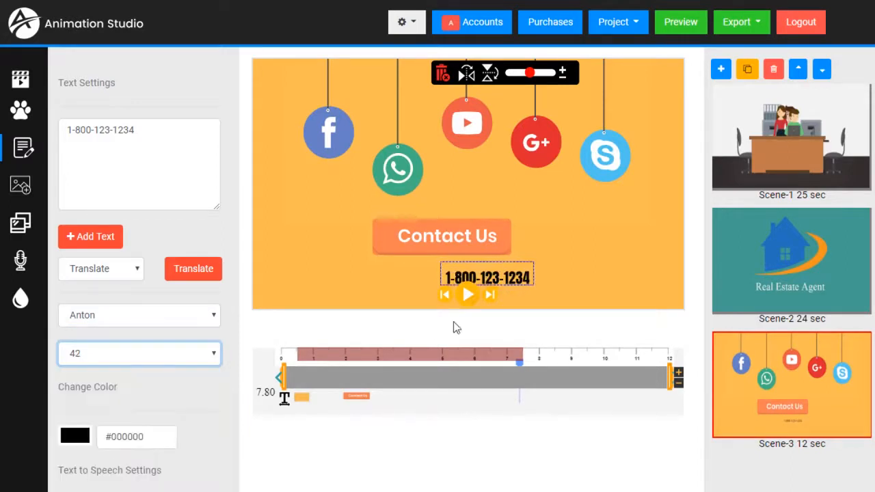
pyautogui.moveTo(512, 278); pyautogui.dragTo(485, 273)
pyautogui.moveTo(471, 240); pyautogui.dragTo(492, 240)
pyautogui.moveTo(488, 277); pyautogui.dragTo(494, 280)
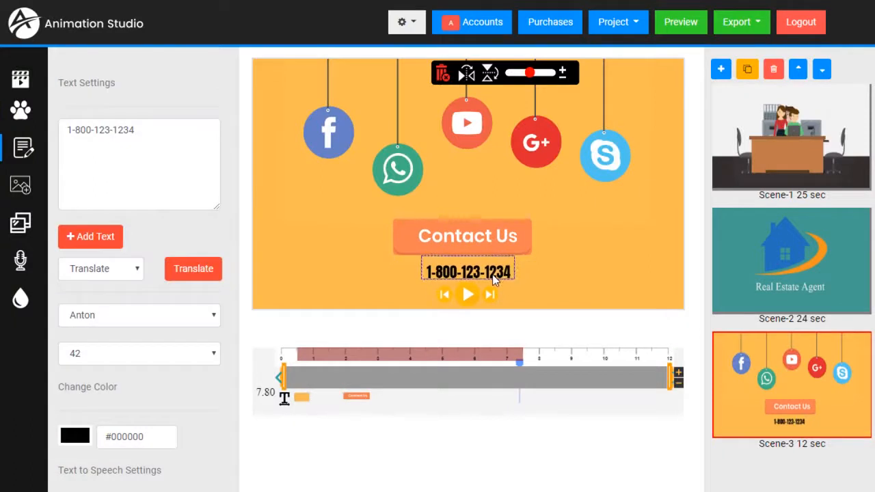
pyautogui.click(77, 439)
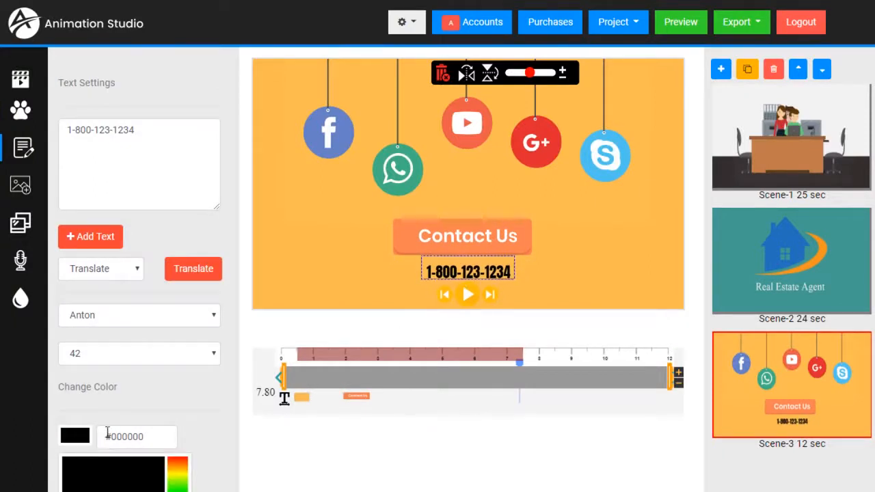
pyautogui.scroll(-2, 178, 404)
pyautogui.click(183, 363)
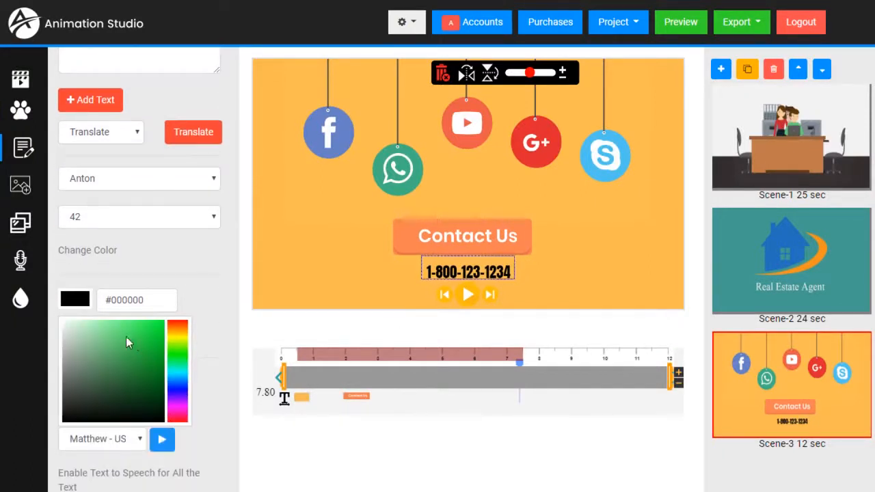
pyautogui.moveTo(132, 338); pyautogui.dragTo(123, 373)
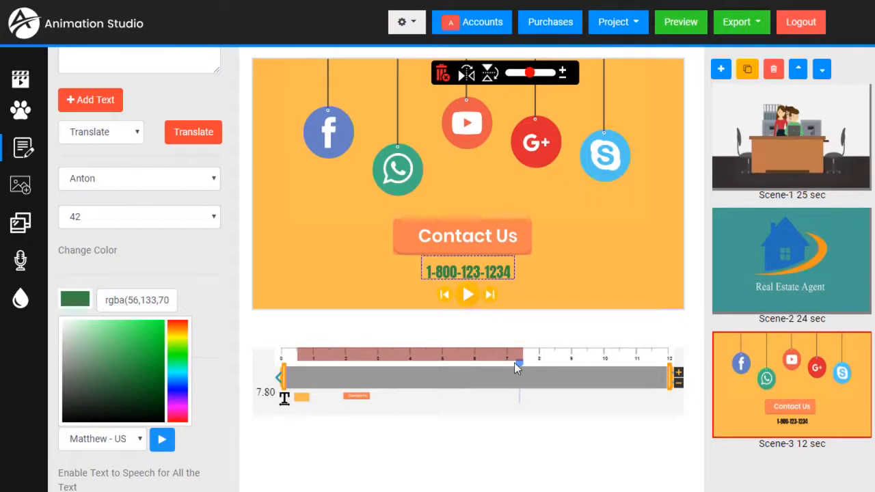
pyautogui.moveTo(520, 362); pyautogui.dragTo(267, 374)
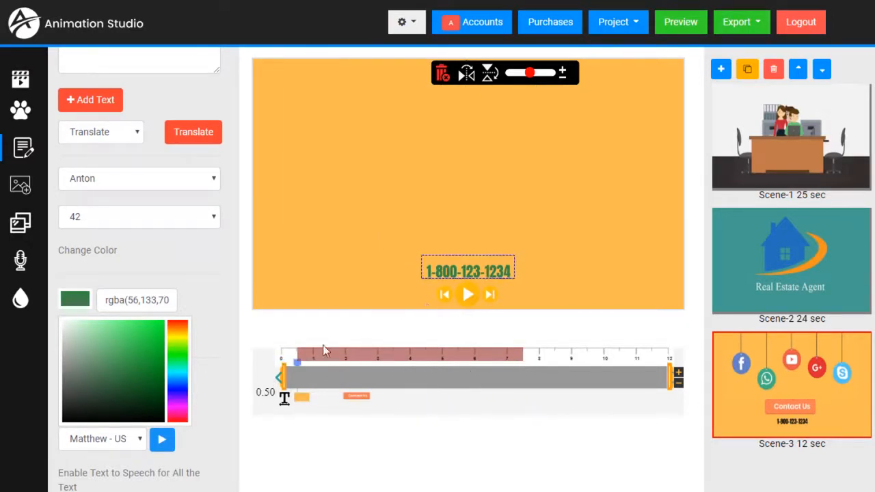
pyautogui.click(469, 296)
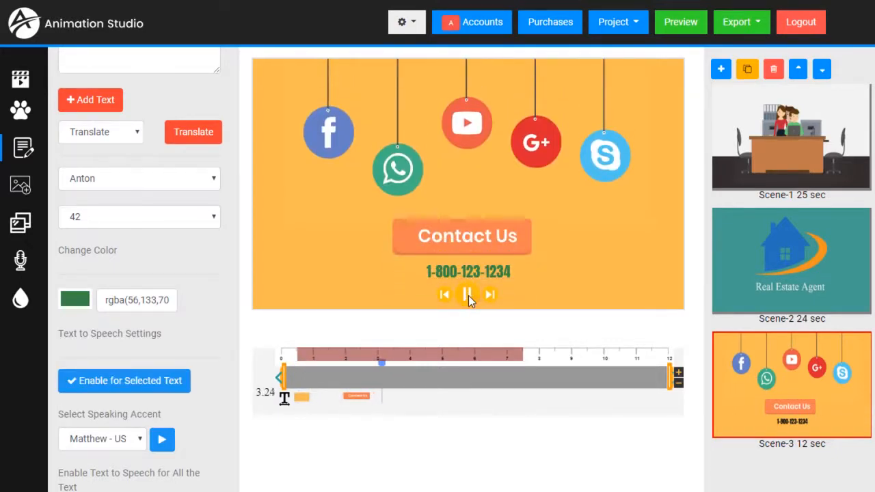
pyautogui.click(468, 295)
pyautogui.click(301, 380)
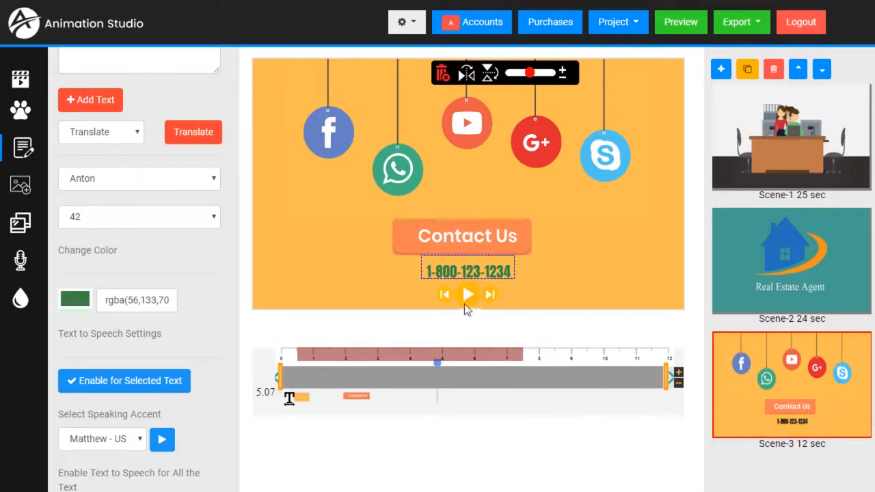
pyautogui.moveTo(441, 368); pyautogui.dragTo(291, 370)
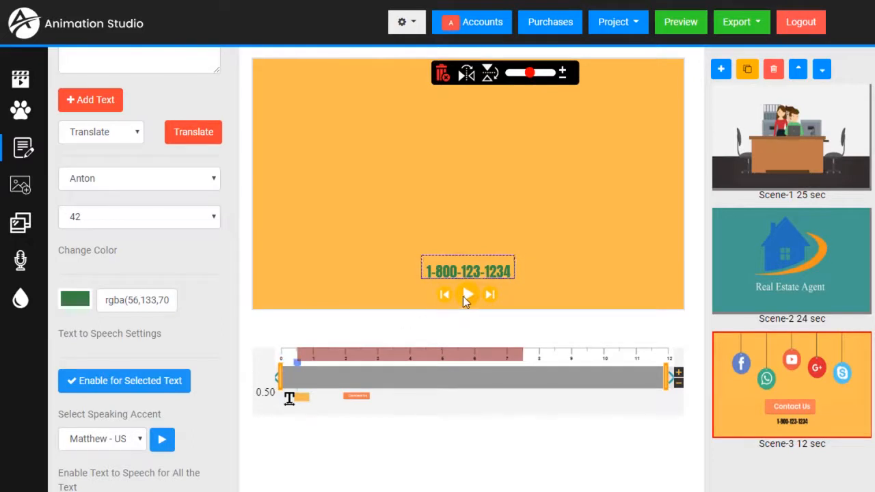
pyautogui.click(463, 296)
pyautogui.click(472, 288)
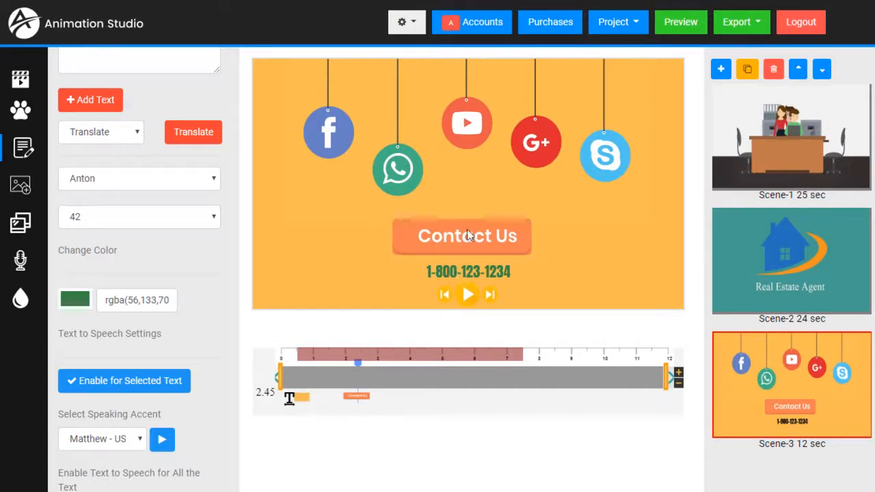
pyautogui.click(469, 273)
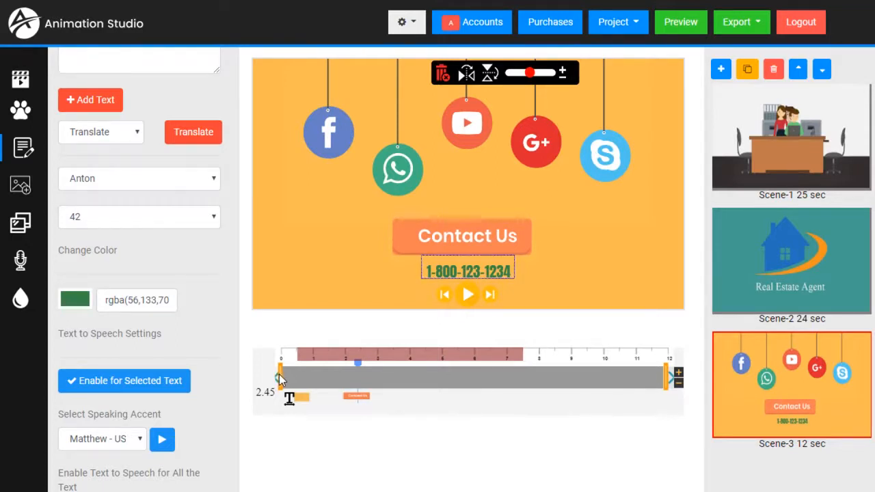
# Step: Trim the phone number's text clip to start near 2 s and end near 11 s
pyautogui.moveTo(299, 378); pyautogui.dragTo(378, 378)
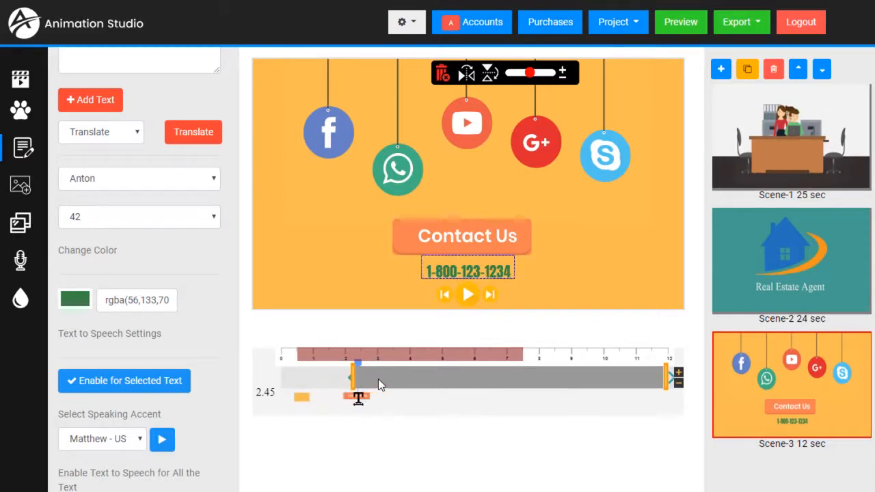
pyautogui.moveTo(352, 378); pyautogui.dragTo(347, 378)
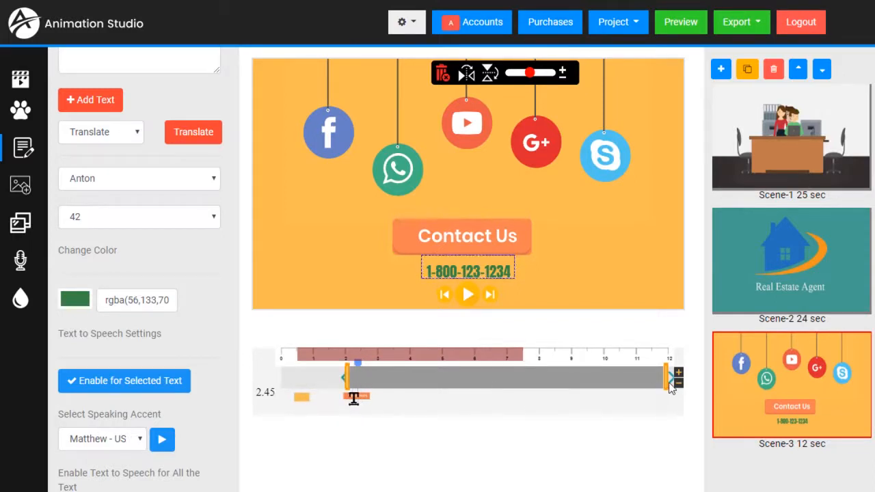
pyautogui.moveTo(665, 380)
pyautogui.mouseDown()
pyautogui.moveTo(617, 378)
pyautogui.moveTo(696, 387)
pyautogui.moveTo(653, 380)
pyautogui.moveTo(679, 376)
pyautogui.moveTo(678, 388)
pyautogui.mouseUp()
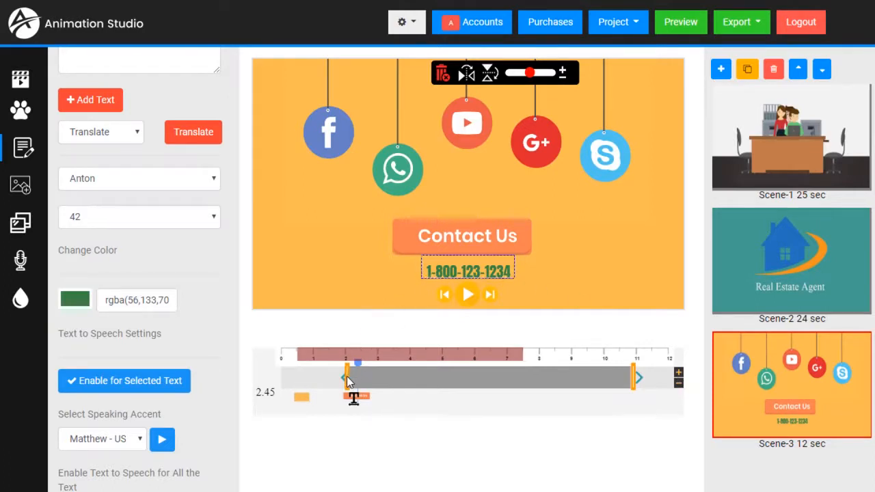
# Step: Preview the new timing from about 1 second, then bring up the Export menu
pyautogui.moveTo(356, 364); pyautogui.dragTo(271, 367)
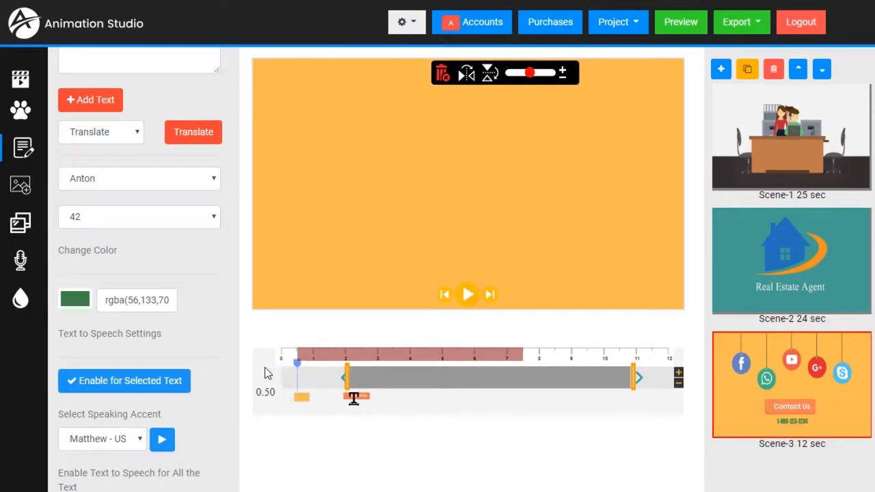
pyautogui.click(465, 296)
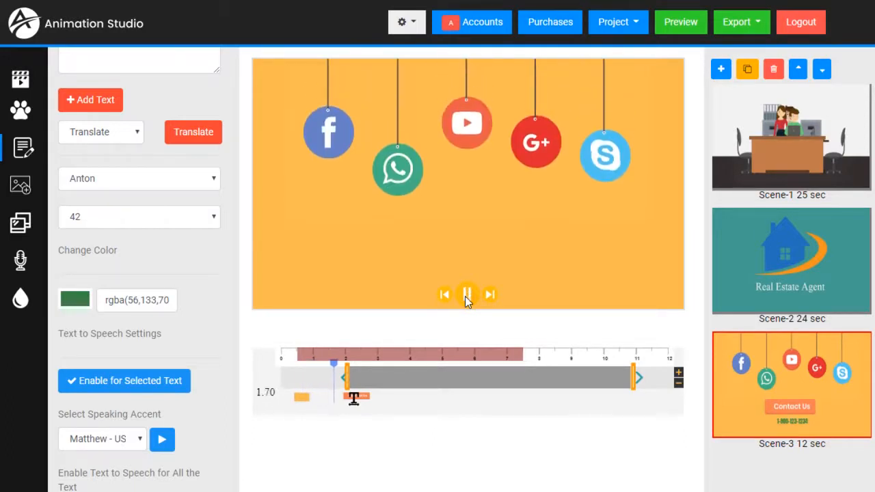
pyautogui.click(465, 296)
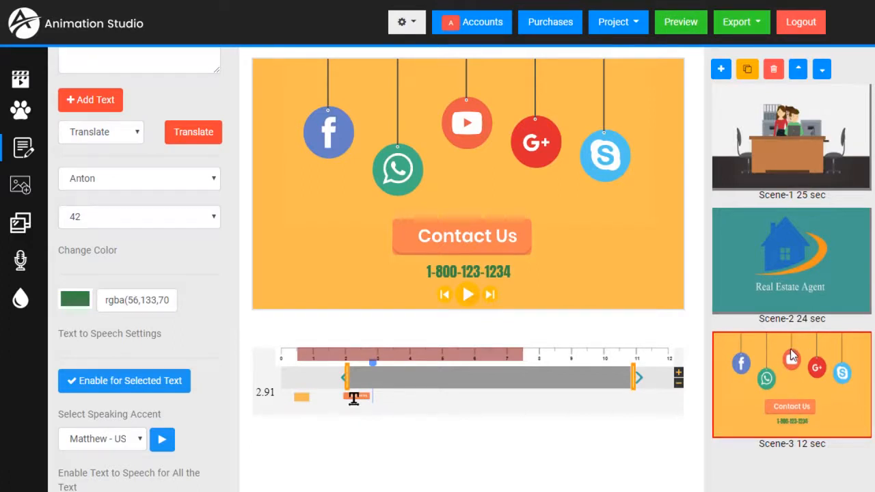
pyautogui.click(761, 23)
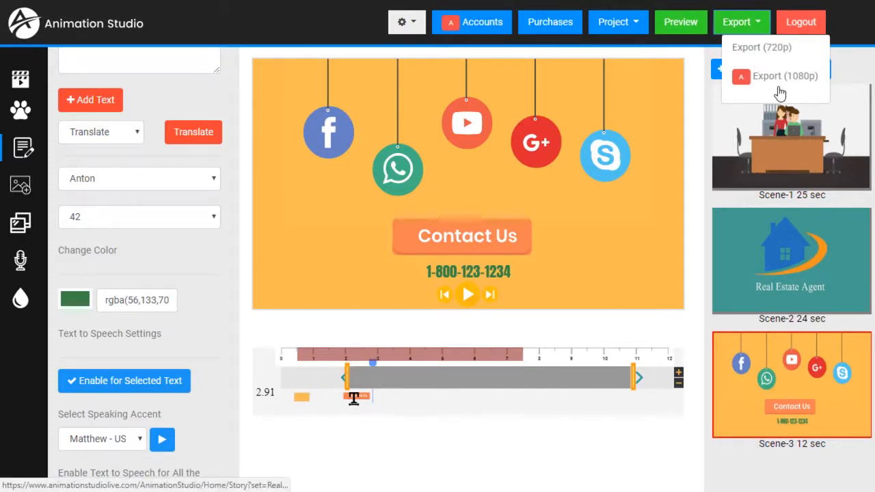
# Step: Export the project at 720p and wait until the video is ready
pyautogui.click(760, 49)
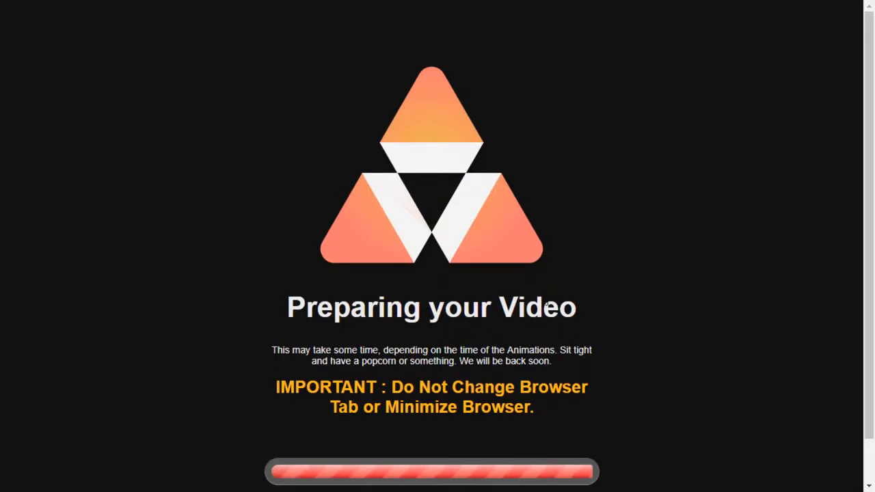
pyautogui.scroll(-1, 549, 306)
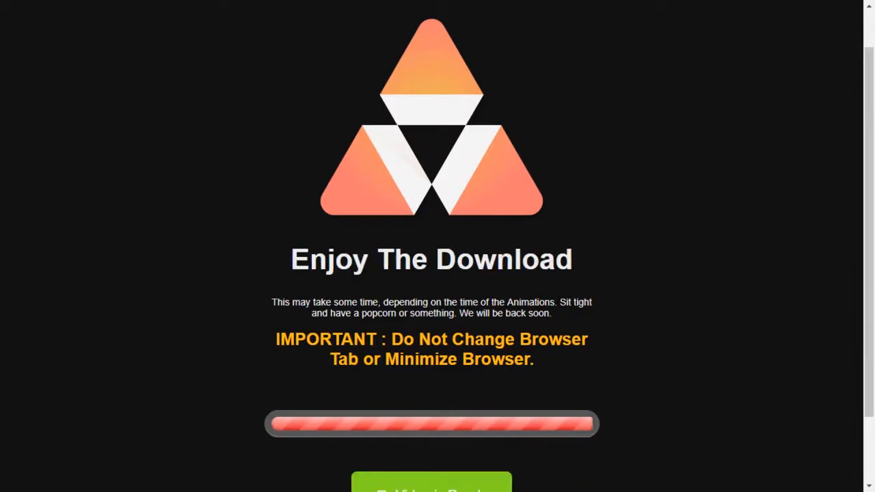
pyautogui.scroll(-2, 542, 330)
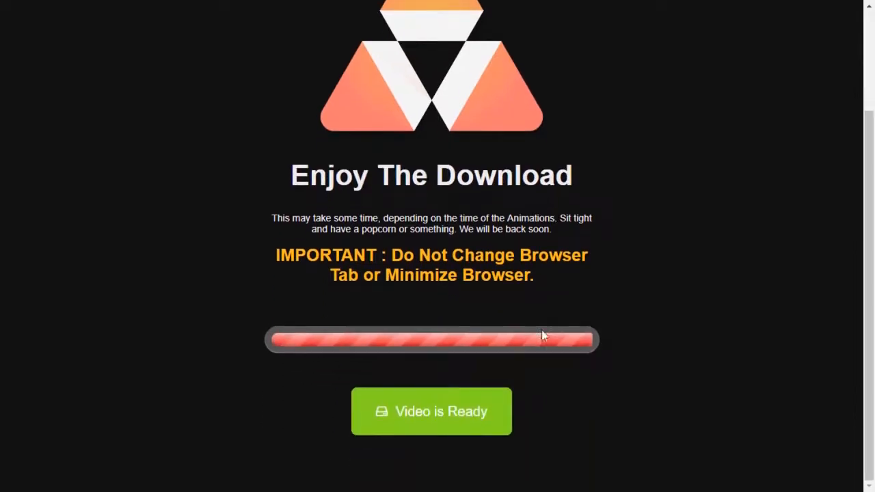
# Step: Download the finished video as file.mp4 and dismiss the download bar
pyautogui.click(464, 415)
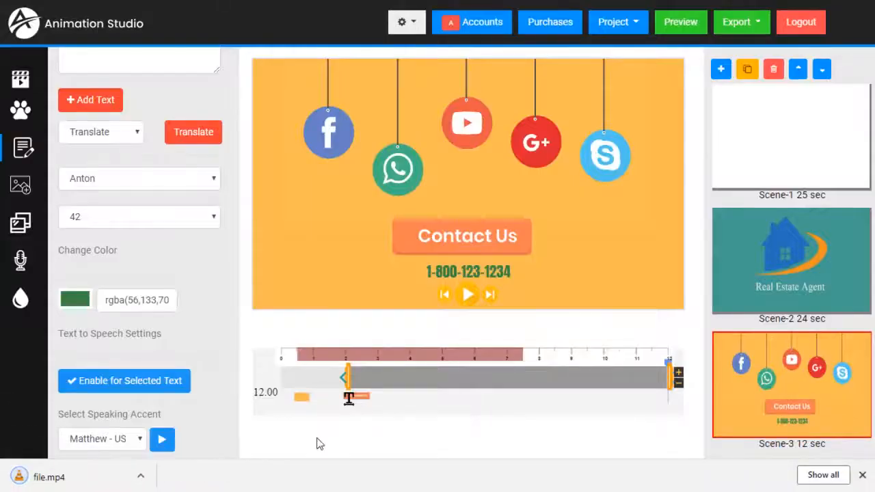
pyautogui.click(110, 484)
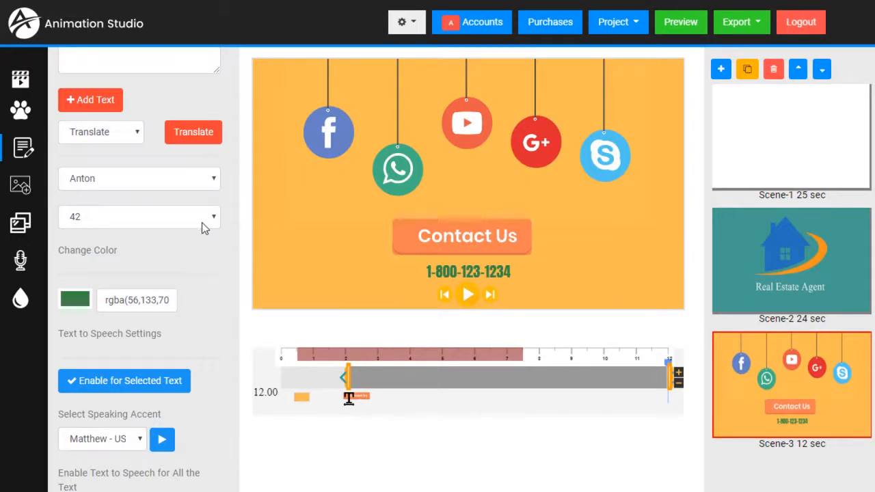
# Step: Turn on Convert Voice Over To TTS in the Sound panel
pyautogui.click(26, 264)
pyautogui.scroll(-2, 121, 244)
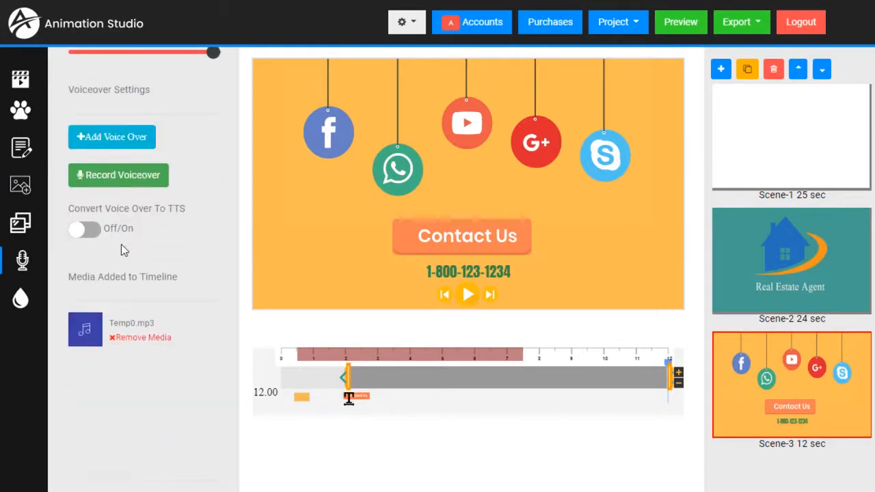
pyautogui.click(84, 231)
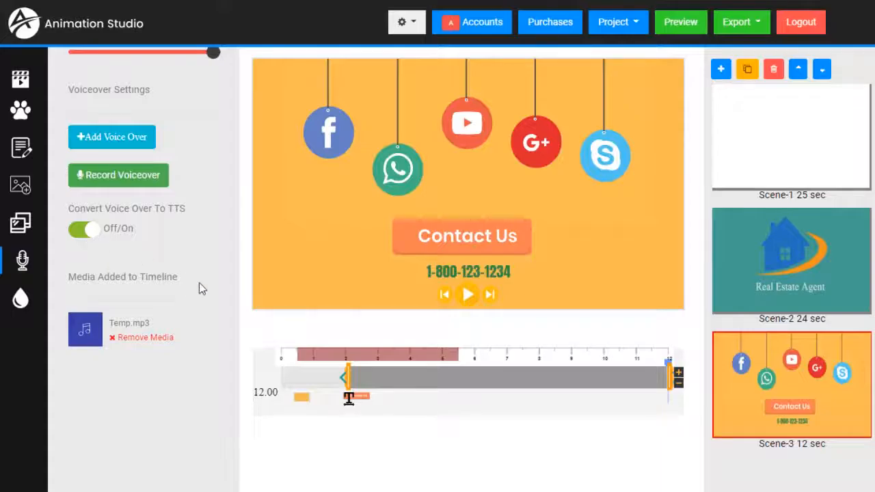
# Step: Play the scene from the start and shift the voiceover to begin about a second later
pyautogui.click(290, 356)
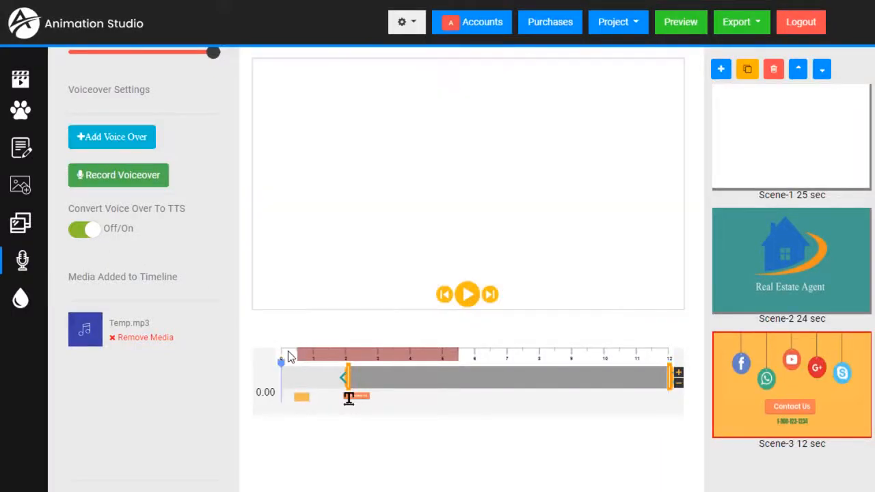
pyautogui.click(467, 295)
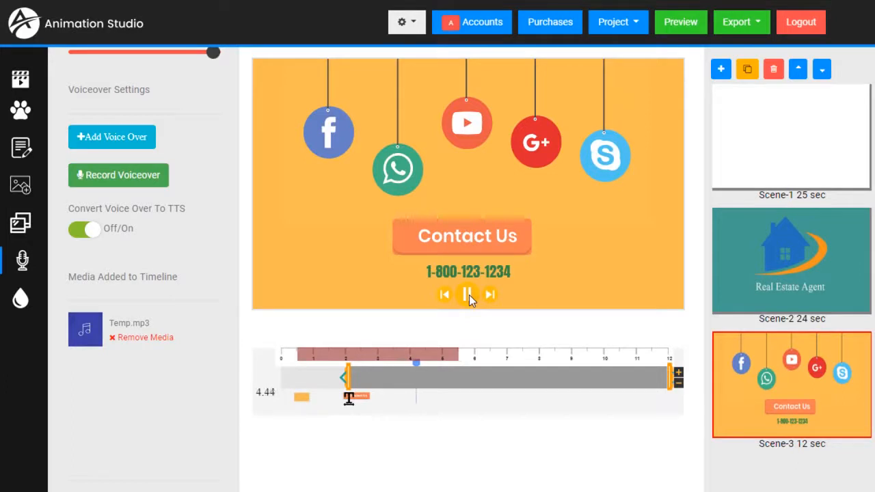
pyautogui.click(469, 295)
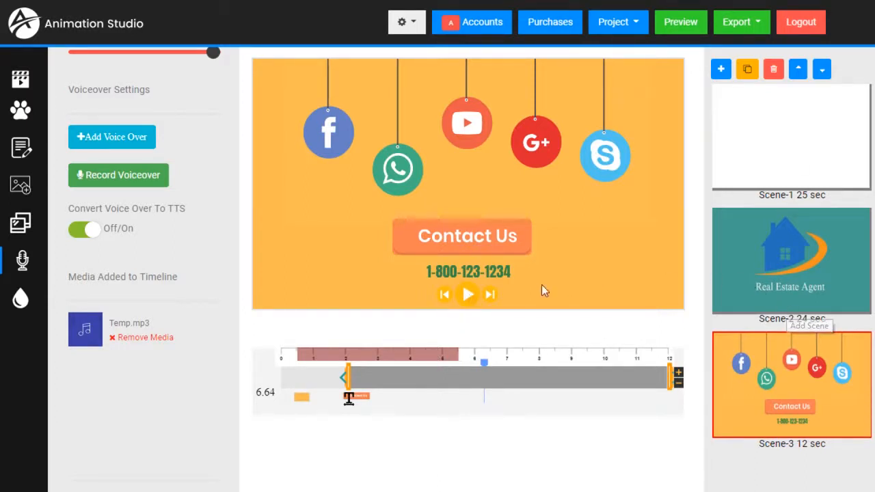
pyautogui.moveTo(345, 357)
pyautogui.mouseDown()
pyautogui.moveTo(394, 356)
pyautogui.moveTo(352, 358)
pyautogui.mouseUp()
# Step: Remove Temp.mp3 from the timeline media and move the playhead to about 1.5 s
pyautogui.scroll(3, 161, 257)
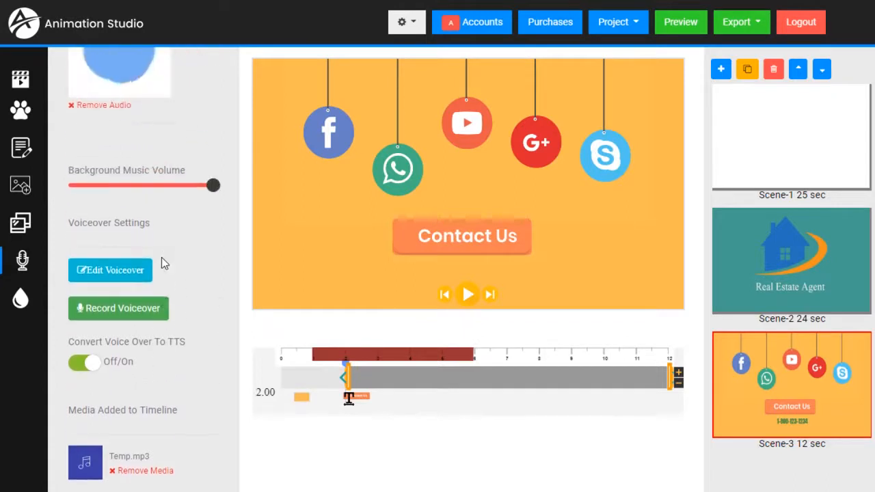
pyautogui.scroll(-3, 141, 232)
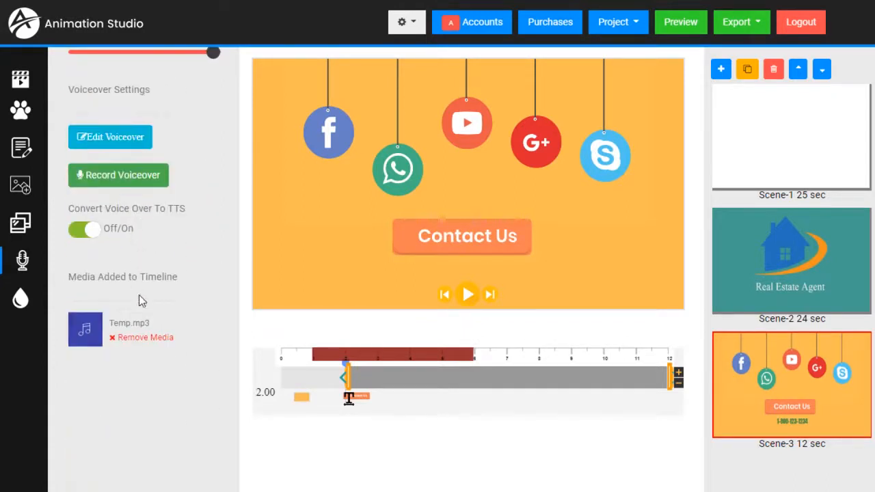
pyautogui.click(133, 338)
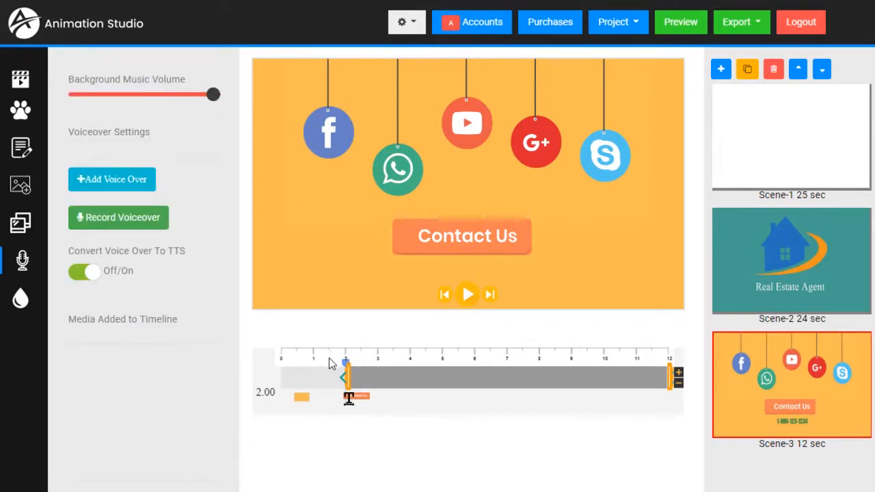
pyautogui.moveTo(345, 363); pyautogui.dragTo(311, 371)
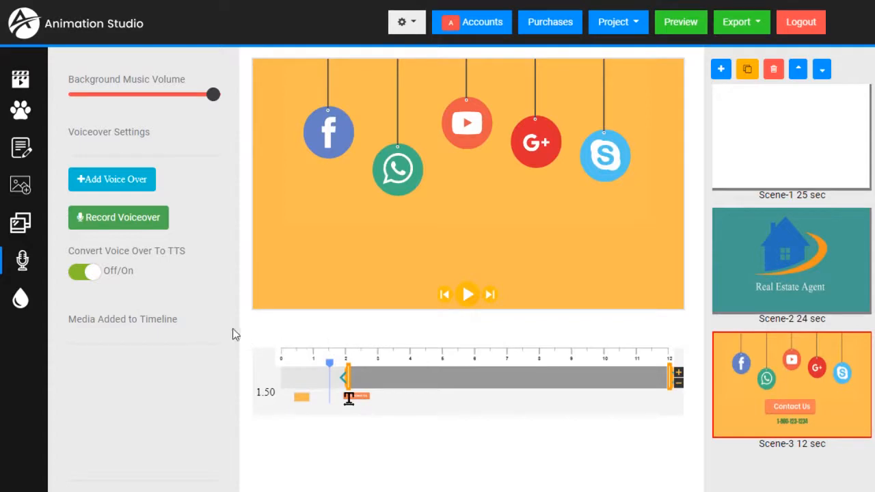
# Step: Paste the contact script into a new text-to-speech voiceover and preview it
pyautogui.click(117, 185)
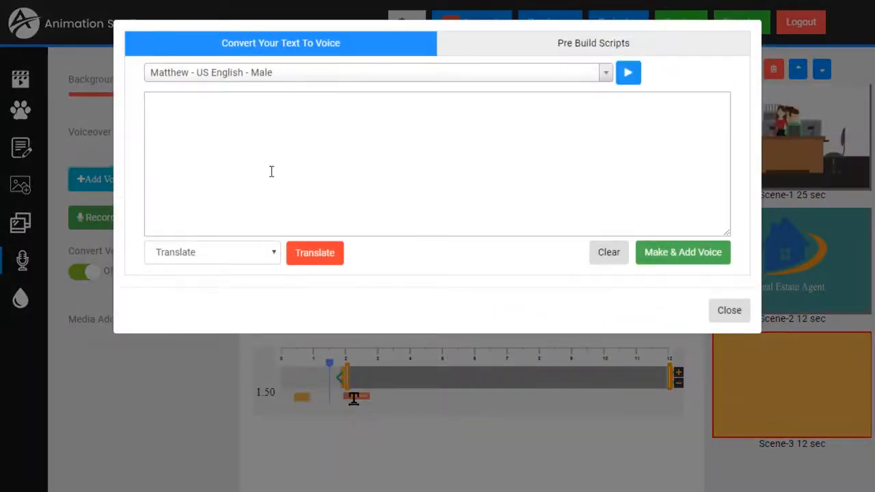
pyautogui.click(272, 172)
pyautogui.hotkey('ctrl', 'v')
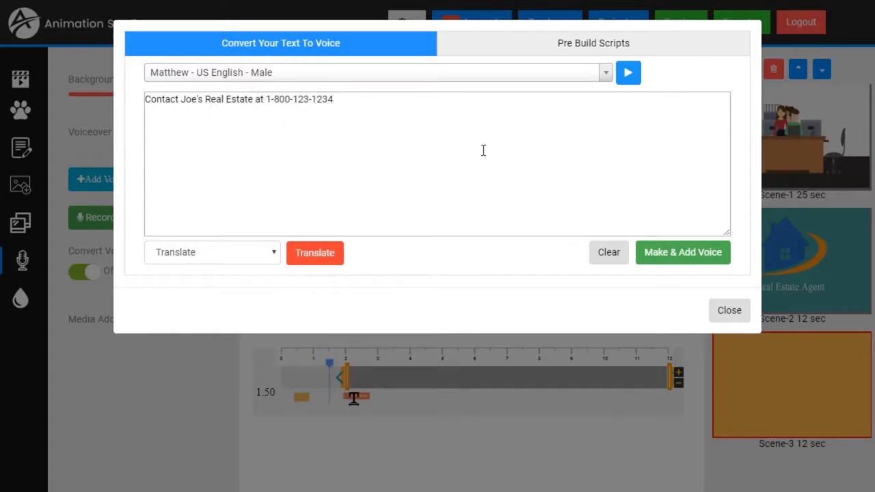
pyautogui.click(632, 80)
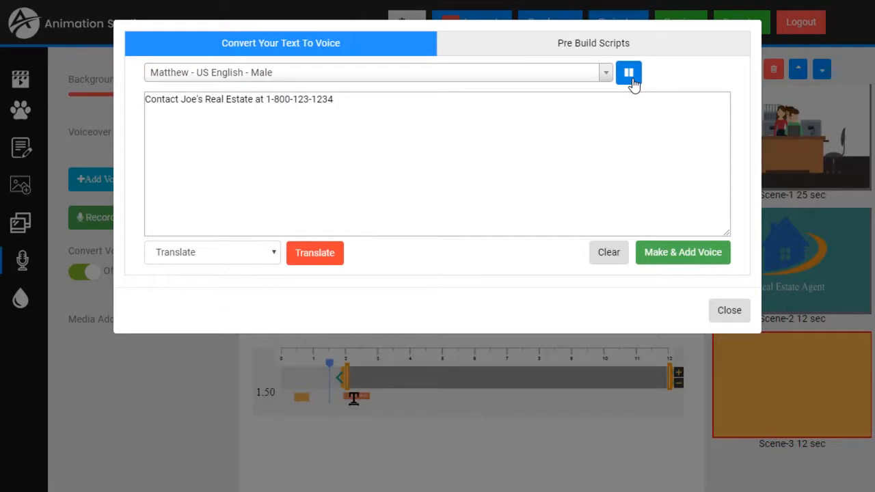
# Step: Switch to the Kimberly - US English - Female voice, preview it, and add the voiceover
pyautogui.click(607, 77)
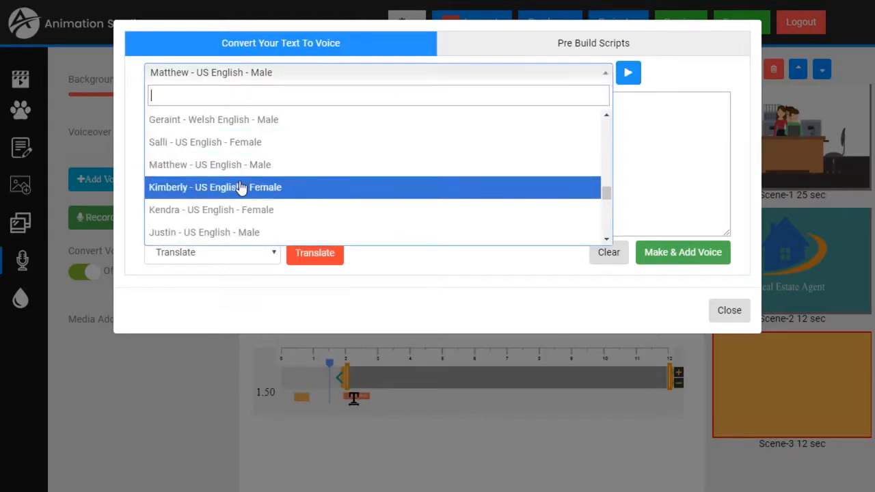
pyautogui.scroll(-1, 241, 187)
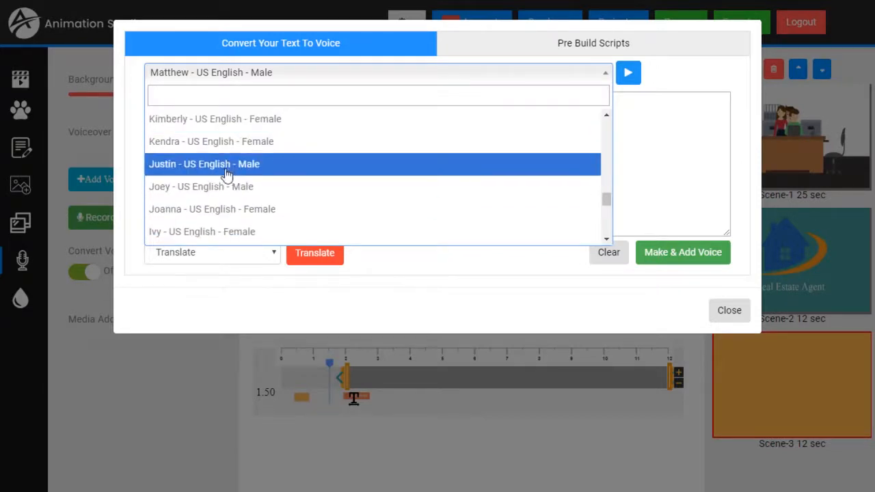
pyautogui.scroll(3, 229, 177)
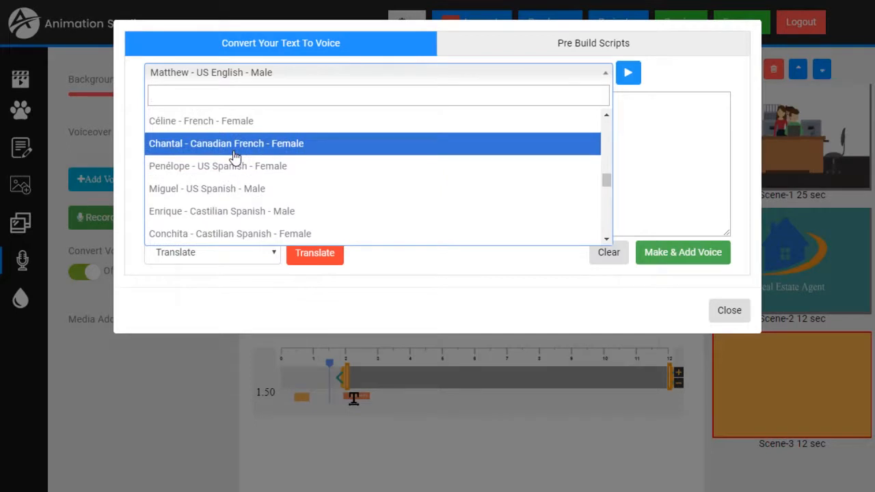
pyautogui.scroll(-2, 234, 161)
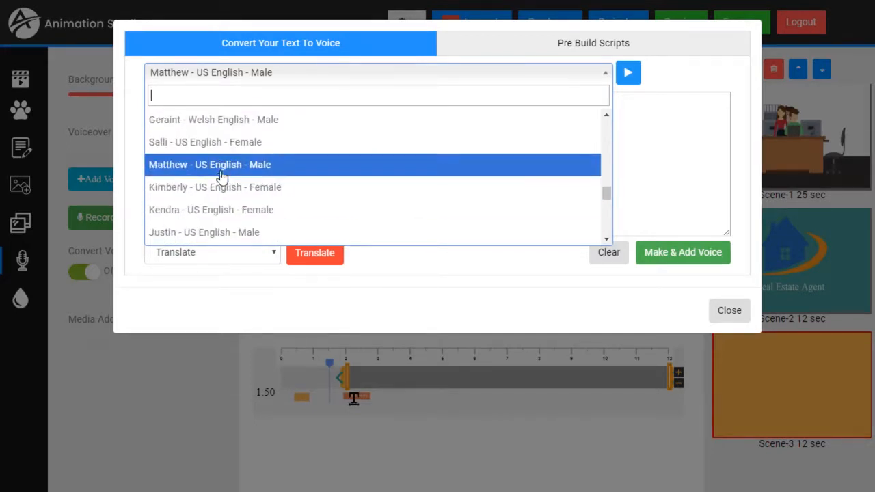
pyautogui.click(224, 186)
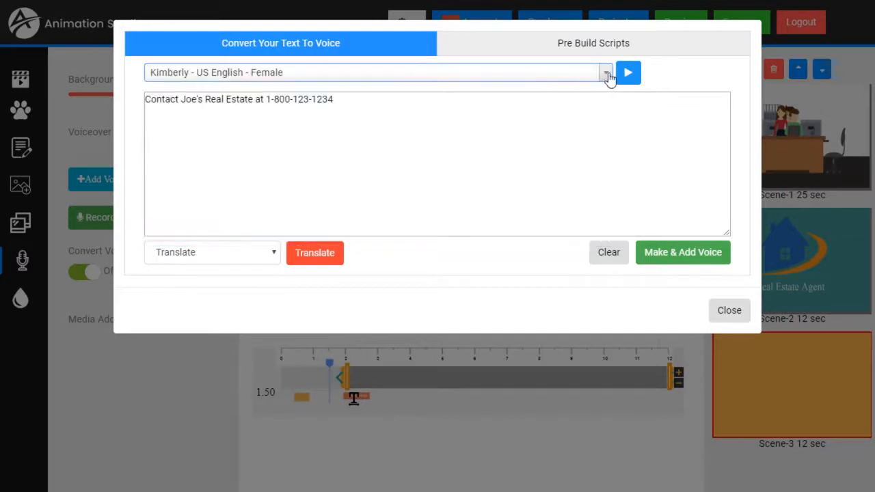
pyautogui.click(629, 76)
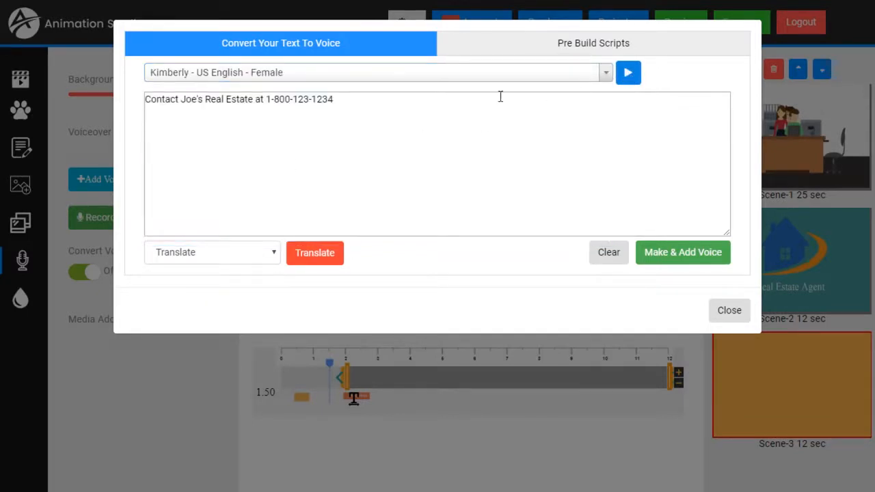
pyautogui.click(683, 255)
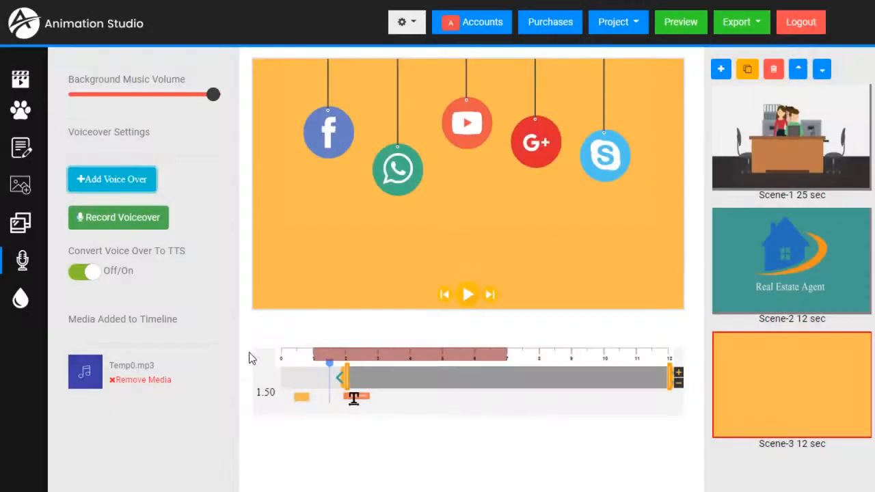
# Step: Rewind the Contact Us scene to 1.00 s and play it to hear the new voiceover
pyautogui.moveTo(330, 370); pyautogui.dragTo(281, 366)
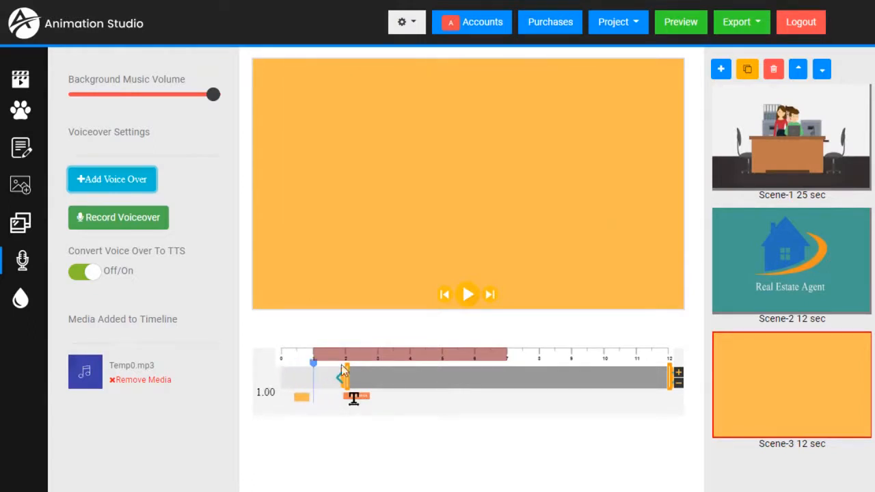
pyautogui.click(467, 295)
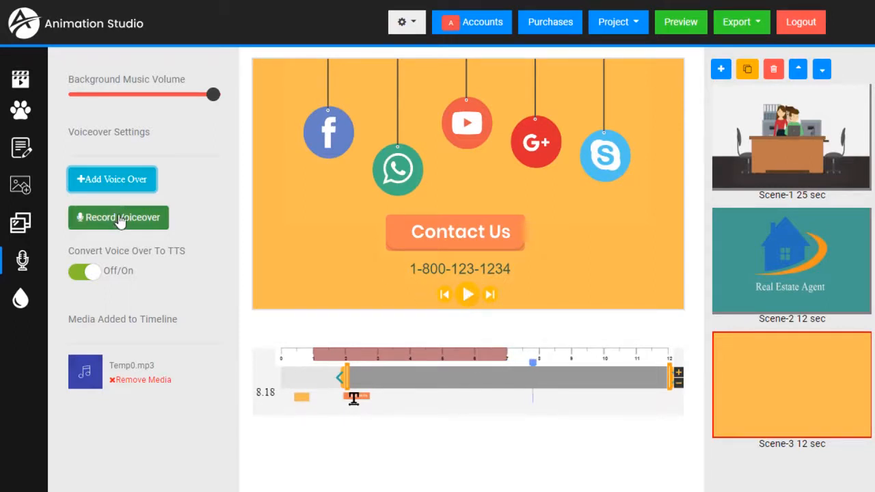
pyautogui.scroll(3, 121, 220)
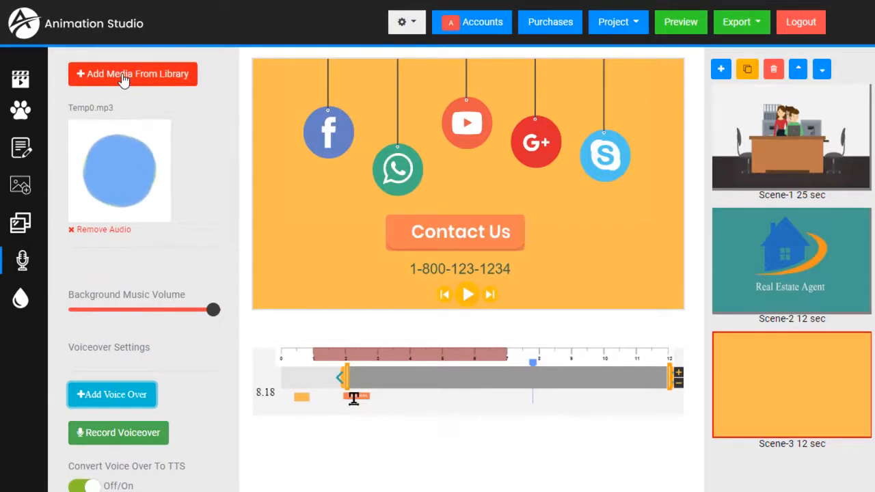
pyautogui.scroll(-3, 125, 219)
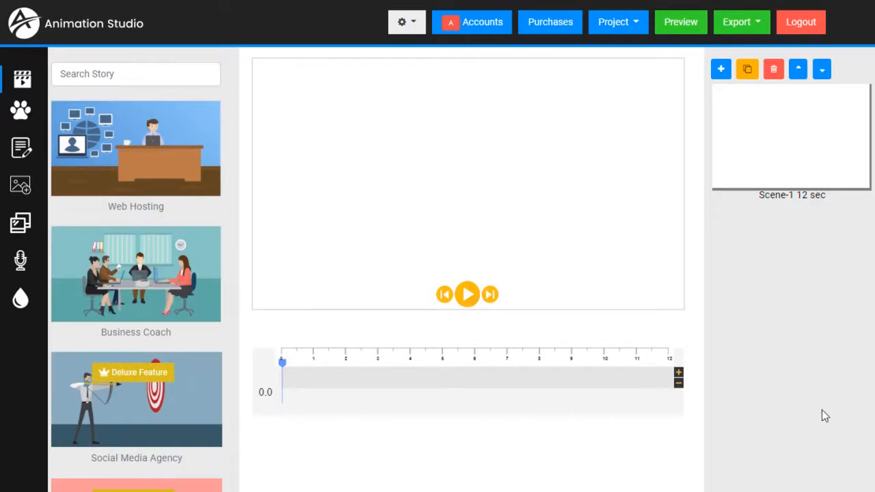
# Step: Create a new blank project and confirm discarding the unsaved settings
pyautogui.click(637, 28)
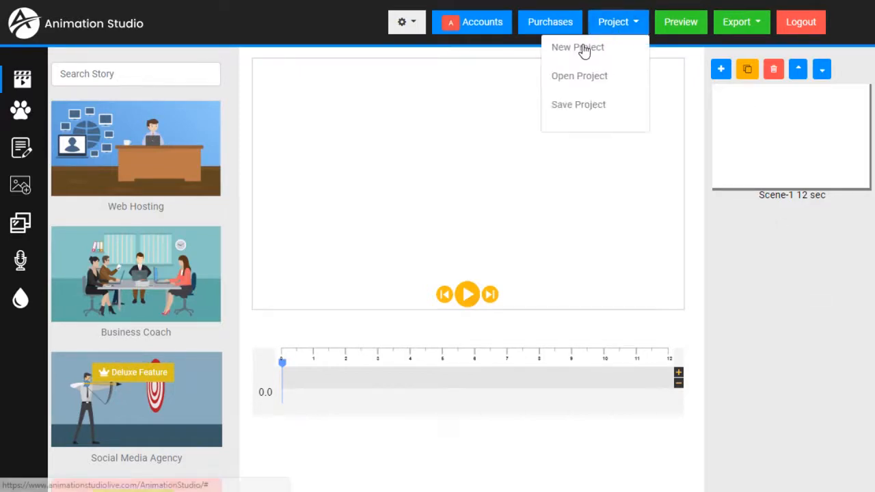
pyautogui.click(581, 48)
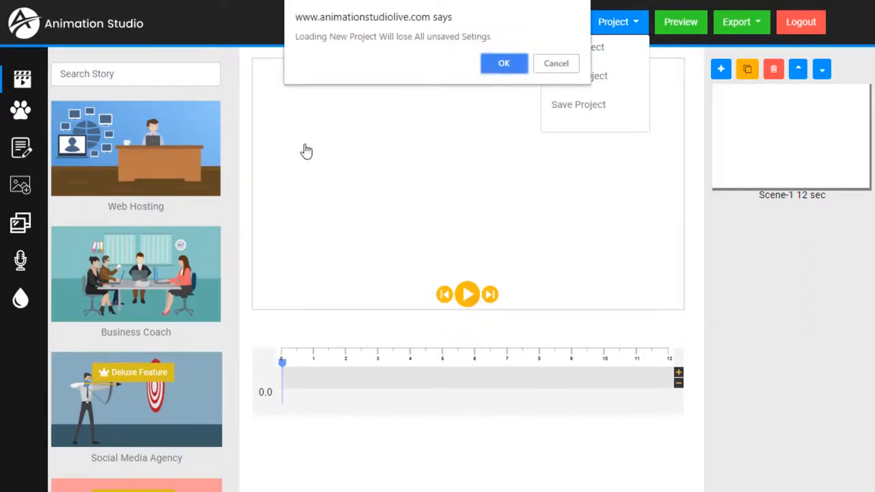
pyautogui.click(503, 64)
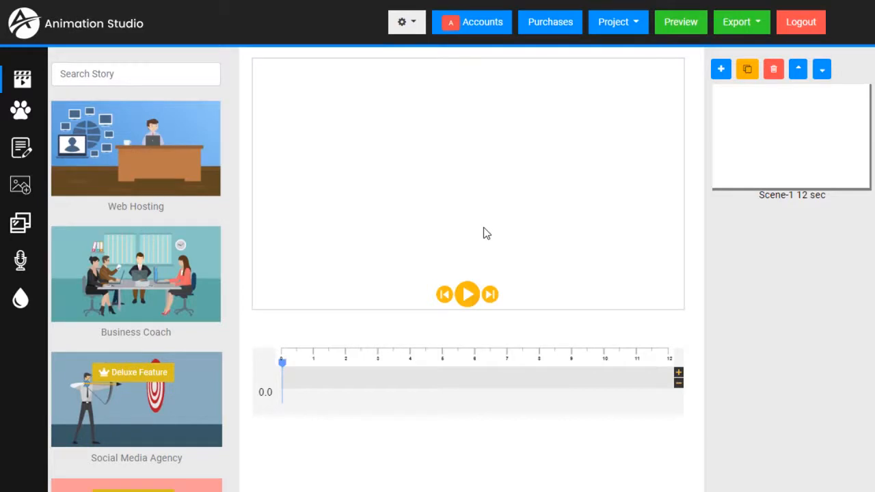
# Step: Load the classroom scene template from the Graphics library, with its teacher, clock, globe, books and children
pyautogui.click(23, 114)
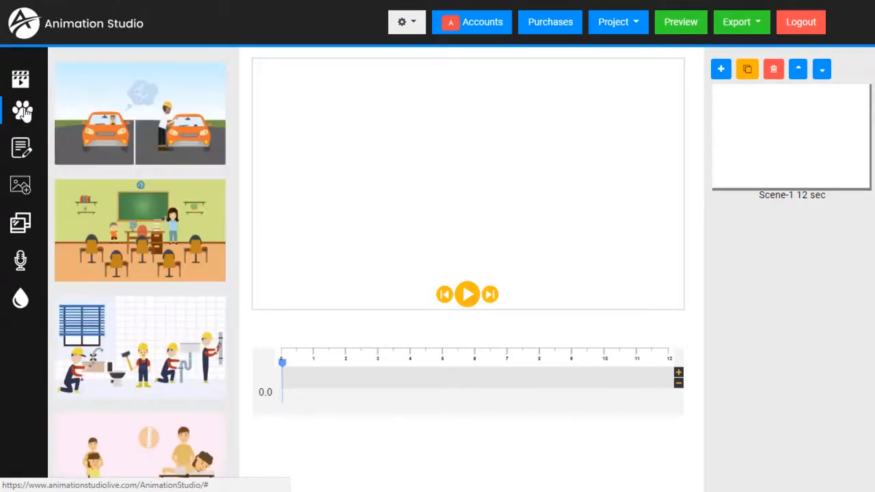
pyautogui.scroll(-10, 147, 205)
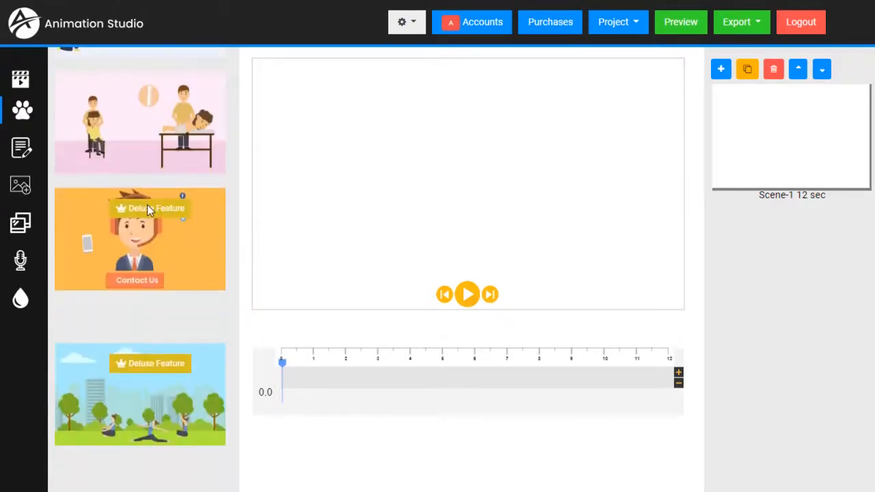
pyautogui.scroll(-4, 148, 205)
pyautogui.scroll(-15, 147, 211)
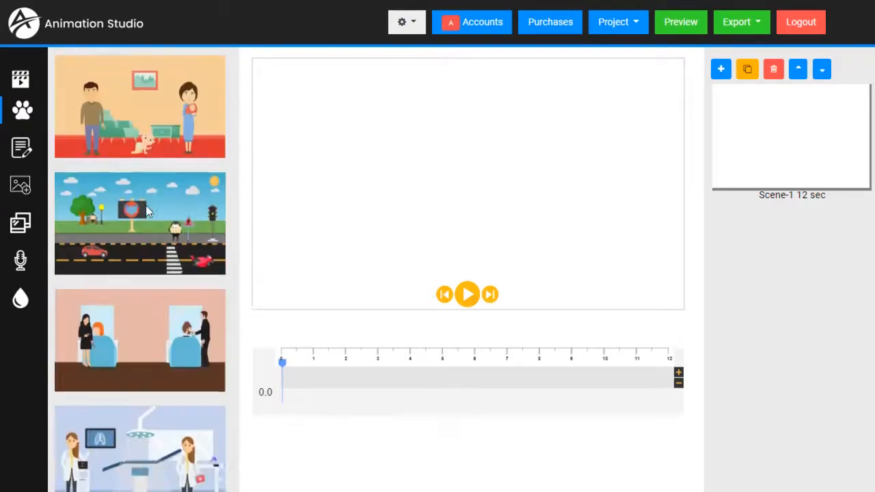
pyautogui.scroll(-15, 145, 212)
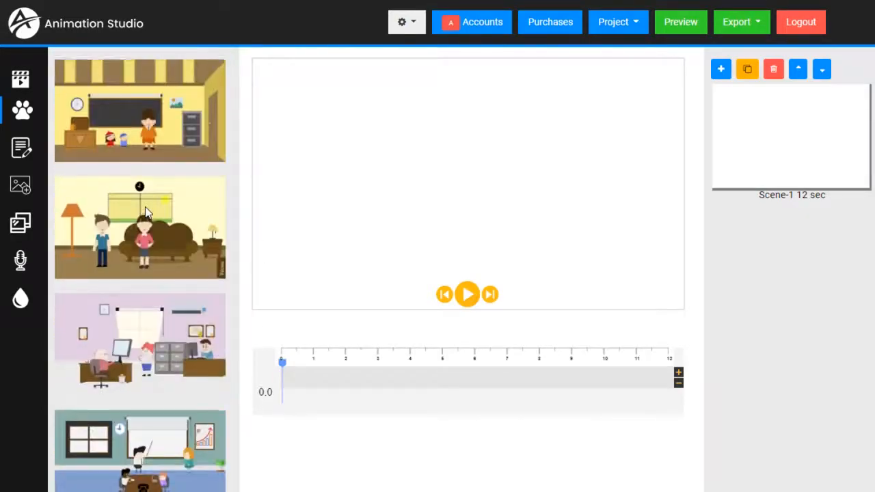
pyautogui.scroll(-15, 145, 212)
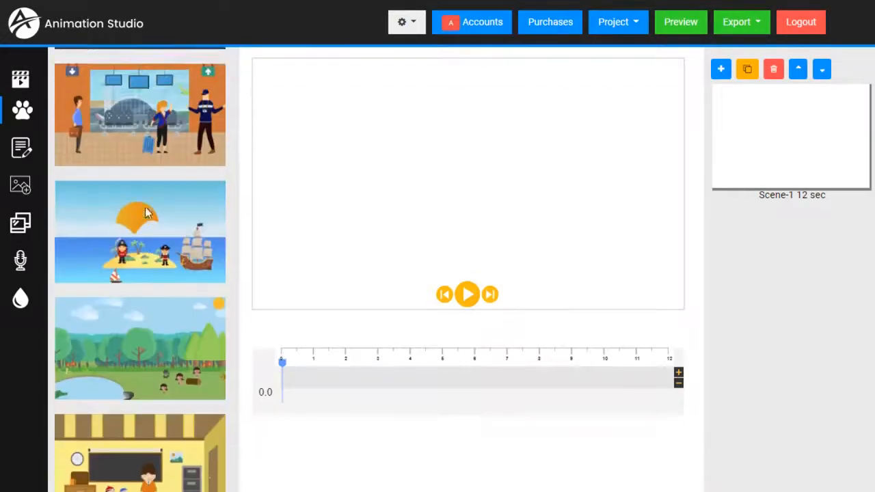
pyautogui.scroll(-12, 145, 207)
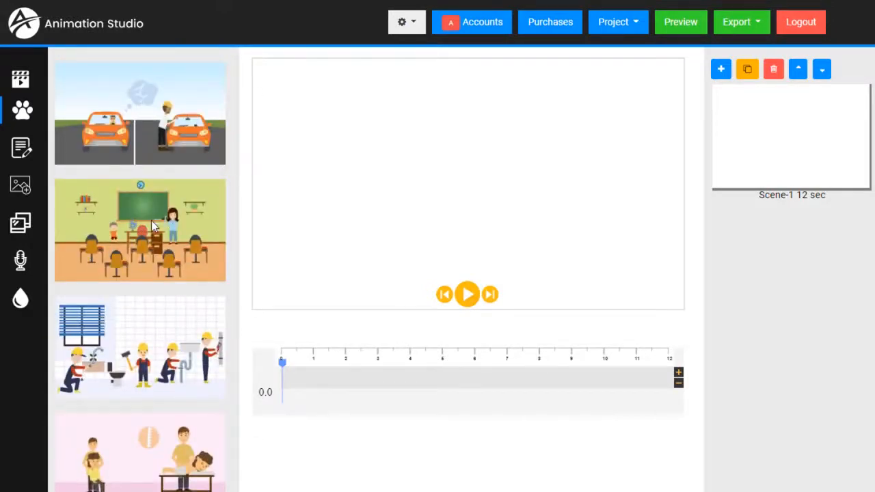
pyautogui.click(151, 220)
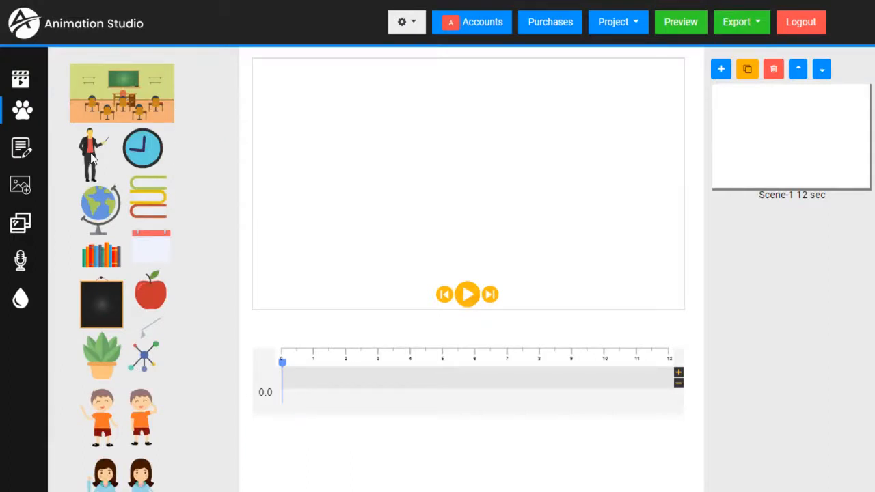
pyautogui.scroll(-1, 124, 274)
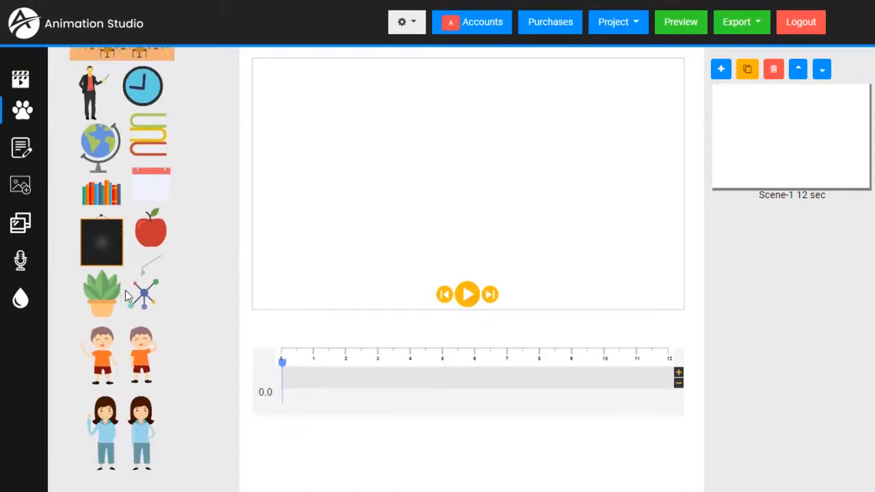
pyautogui.scroll(1, 137, 287)
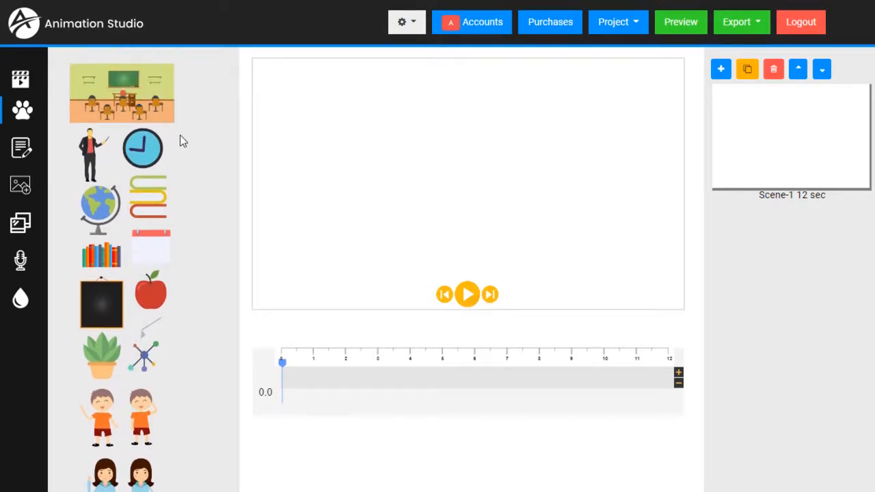
# Step: Add the teacher figure, enlarge it and place it on the right of the canvas
pyautogui.click(89, 160)
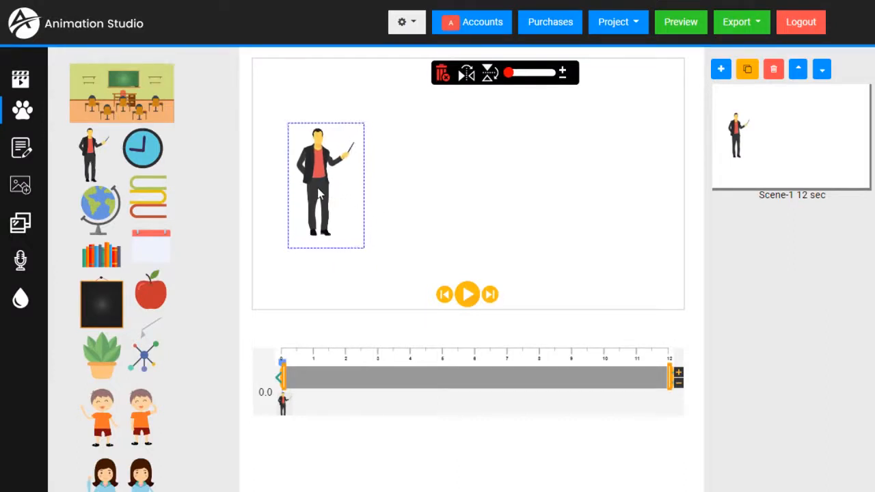
pyautogui.moveTo(322, 194); pyautogui.dragTo(615, 214)
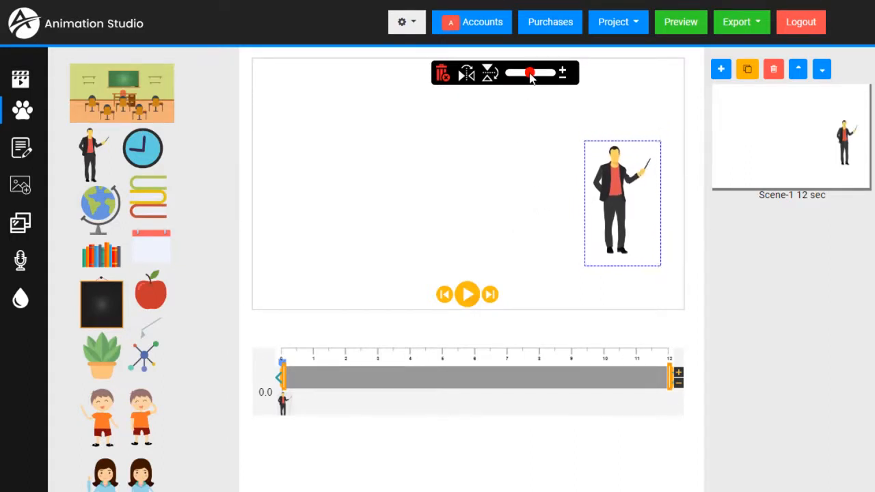
pyautogui.moveTo(531, 74)
pyautogui.mouseDown()
pyautogui.moveTo(540, 74)
pyautogui.moveTo(514, 74)
pyautogui.moveTo(551, 75)
pyautogui.moveTo(532, 75)
pyautogui.moveTo(540, 76)
pyautogui.mouseUp()
pyautogui.moveTo(623, 214); pyautogui.dragTo(609, 169)
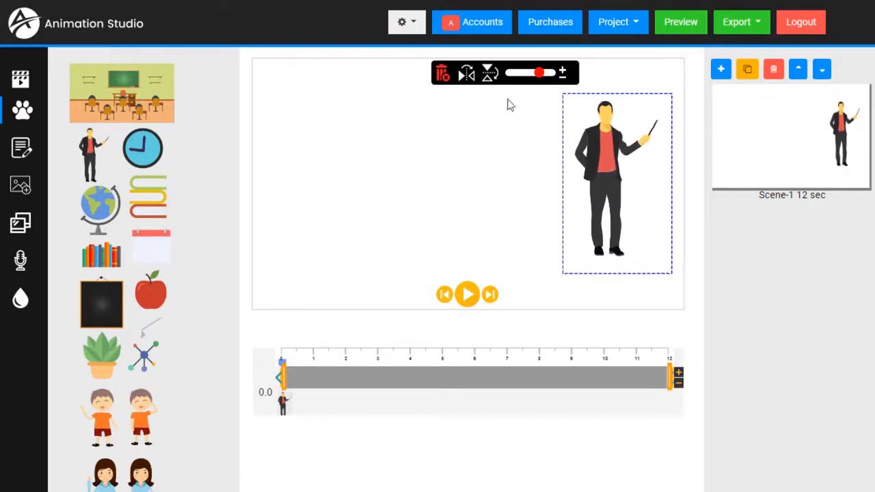
# Step: Mirror the teacher so he points left, then settle him at the right-centre
pyautogui.click(467, 75)
pyautogui.click(467, 75)
pyautogui.click(467, 75)
pyautogui.click(491, 76)
pyautogui.click(488, 77)
pyautogui.click(471, 78)
pyautogui.click(471, 78)
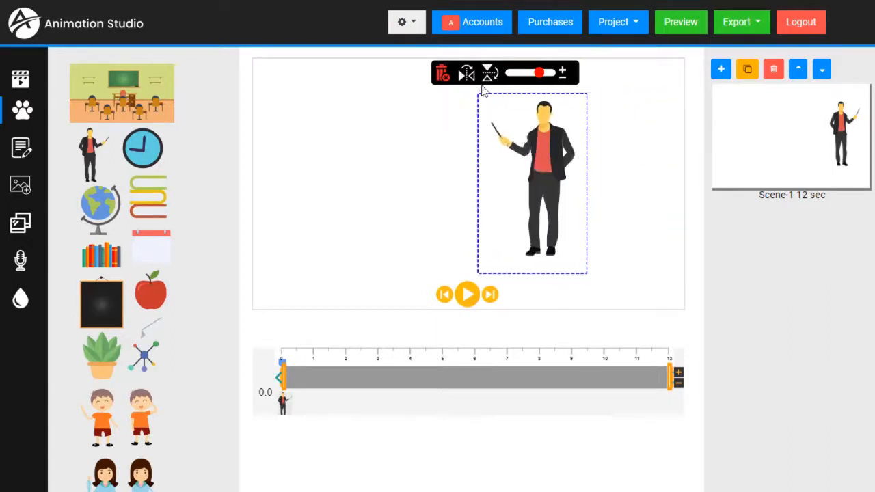
pyautogui.moveTo(532, 158); pyautogui.dragTo(604, 163)
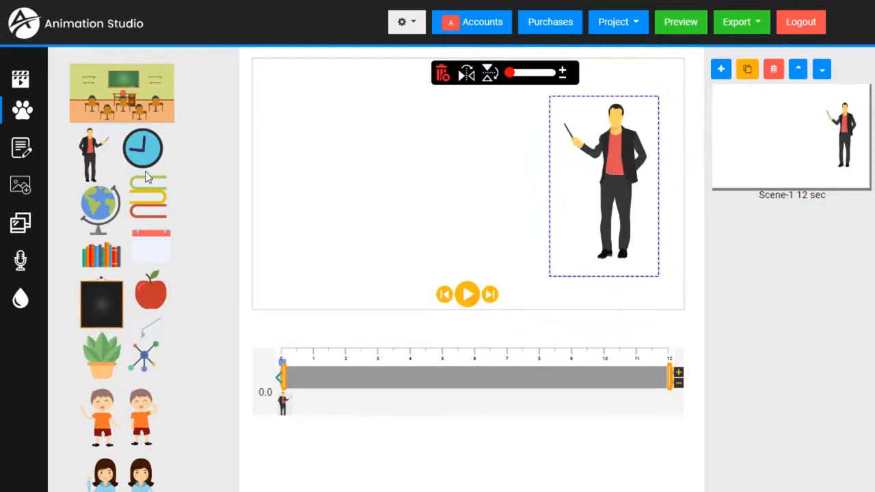
pyautogui.click(362, 189)
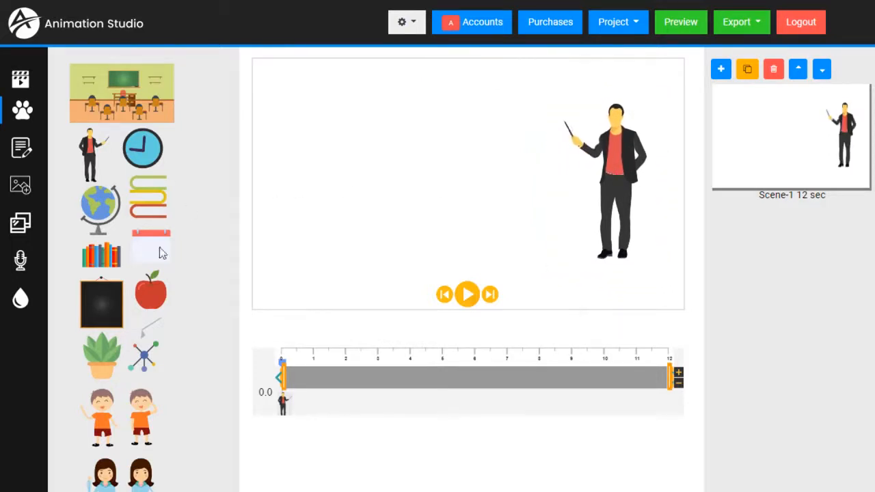
# Step: Add a blackboard and position it just left of the teacher
pyautogui.click(105, 310)
pyautogui.moveTo(340, 180); pyautogui.dragTo(545, 142)
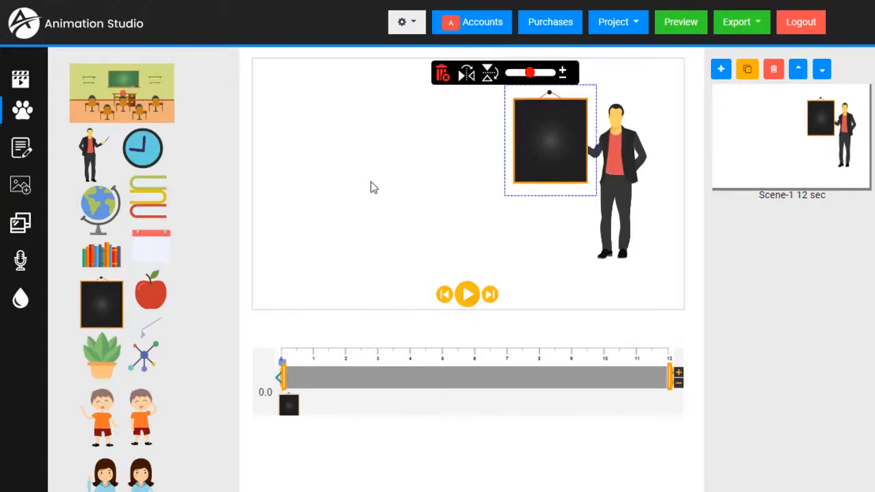
pyautogui.click(497, 184)
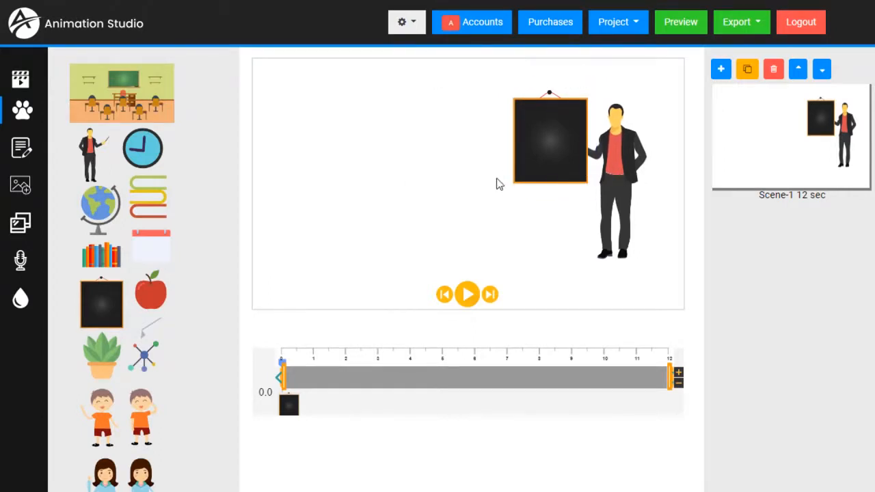
# Step: Bring the teacher to the front so he stands before the blackboard
pyautogui.rightClick(620, 158)
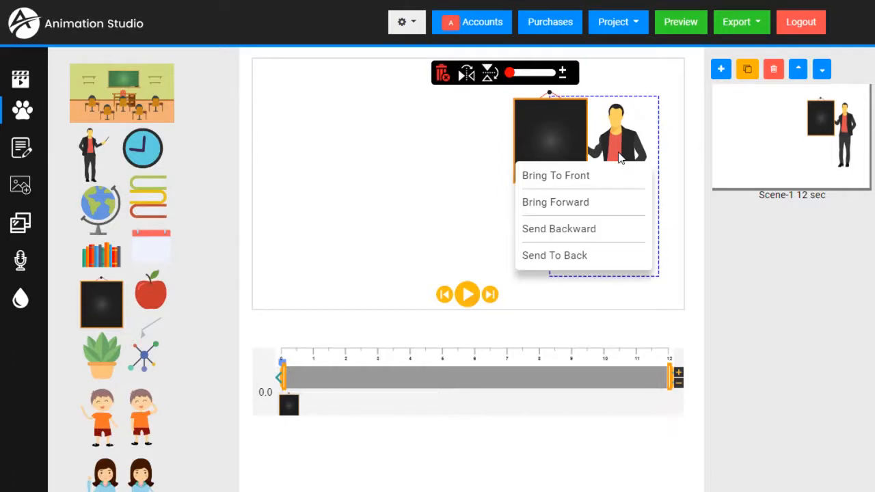
pyautogui.click(578, 180)
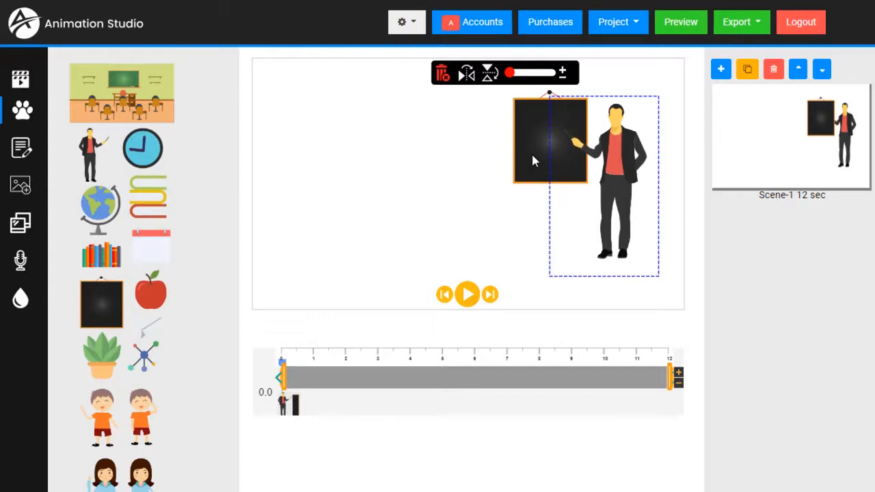
pyautogui.click(448, 195)
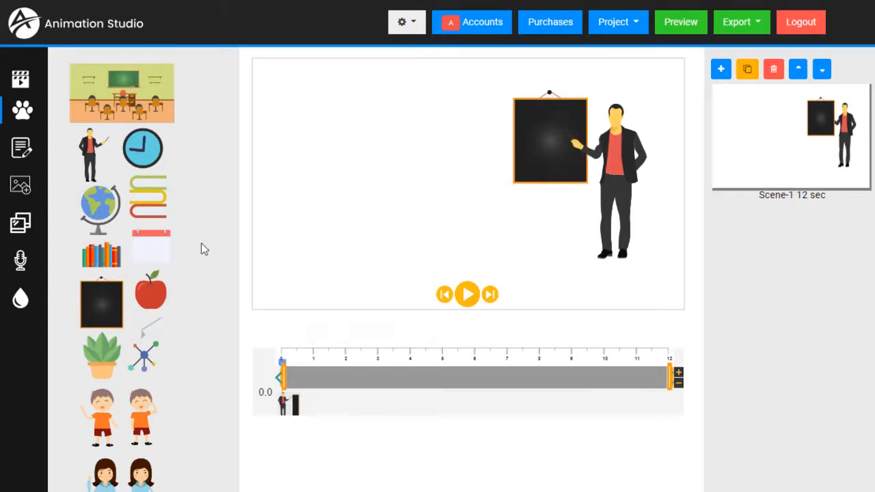
pyautogui.scroll(-1, 167, 276)
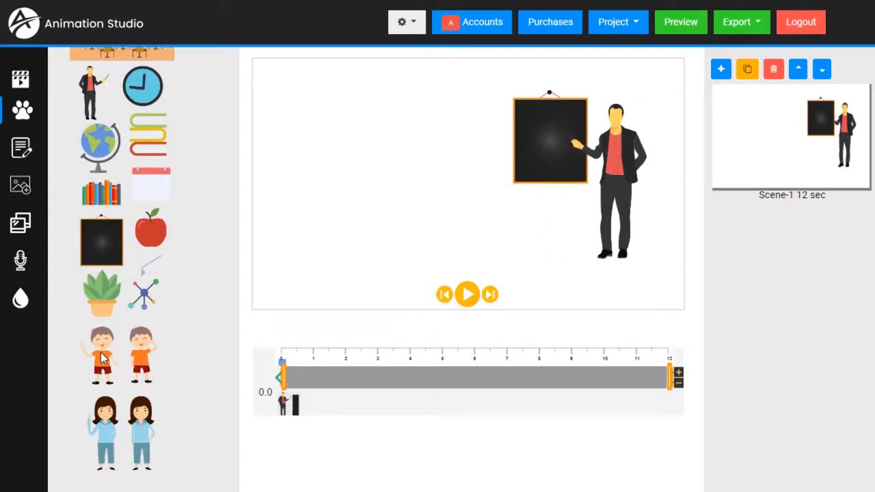
# Step: Add a boy and a girl standing side by side on the left
pyautogui.click(100, 367)
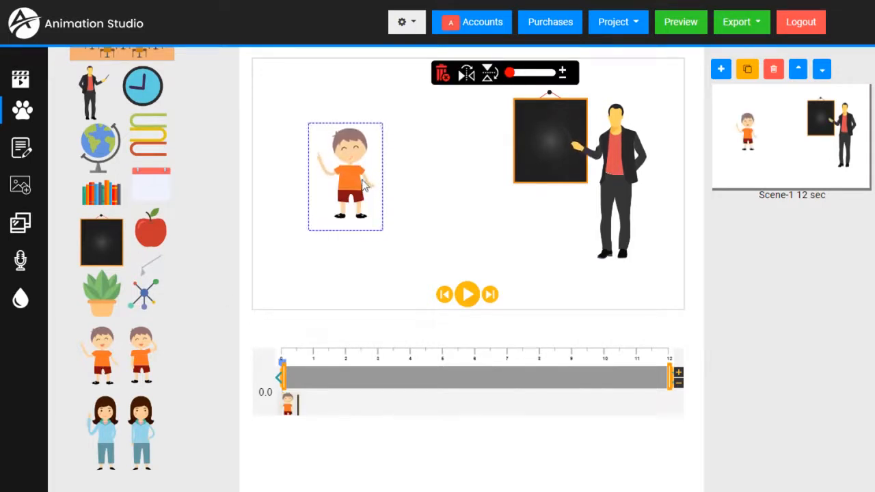
pyautogui.click(105, 431)
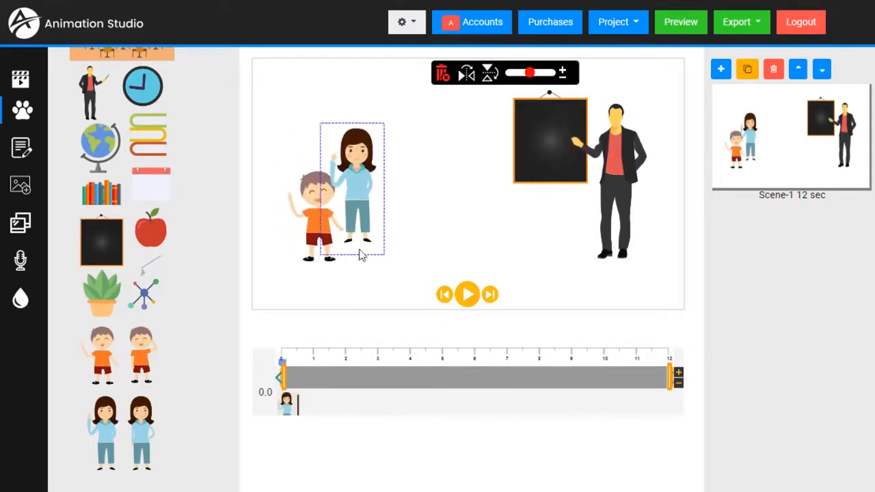
pyautogui.moveTo(356, 218); pyautogui.dragTo(374, 240)
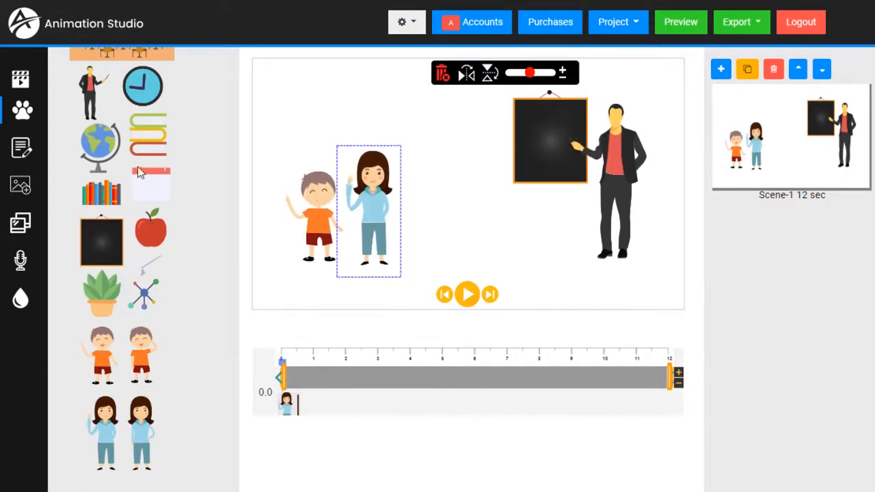
# Step: Add a small clock in the scene's top-left corner above the children
pyautogui.click(142, 95)
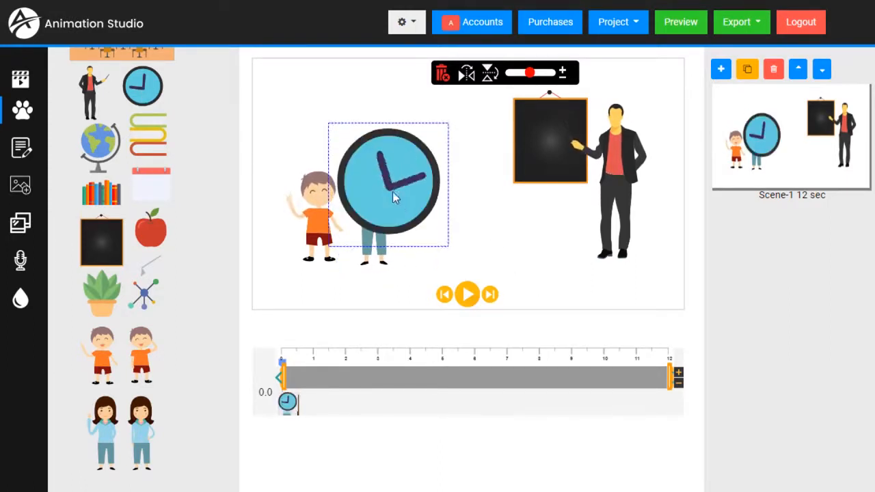
pyautogui.moveTo(393, 191); pyautogui.dragTo(358, 151)
pyautogui.moveTo(530, 77); pyautogui.dragTo(516, 73)
pyautogui.moveTo(350, 115); pyautogui.dragTo(327, 109)
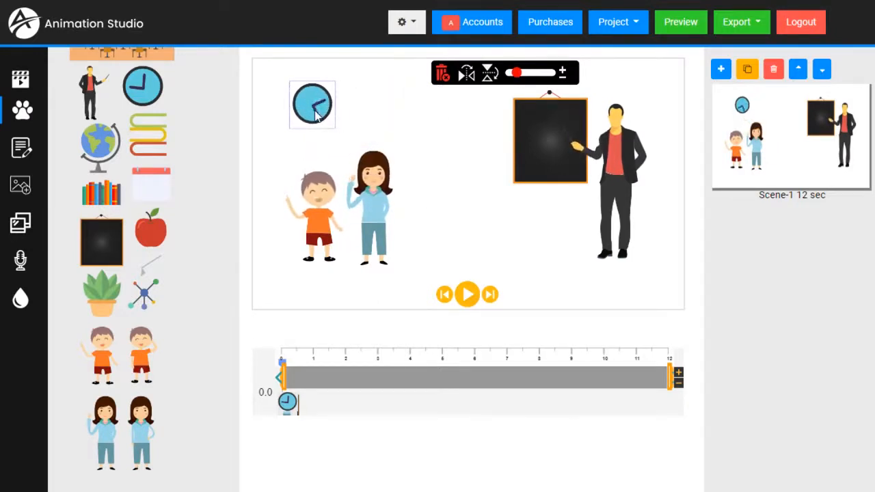
pyautogui.click(469, 225)
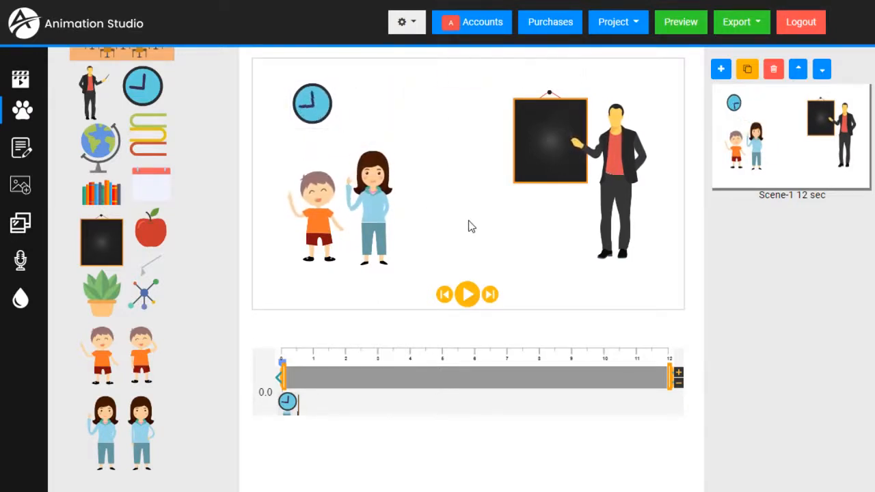
# Step: Select the girl, boy, teacher and blackboard in turn, ending on the boy
pyautogui.click(383, 239)
pyautogui.click(316, 215)
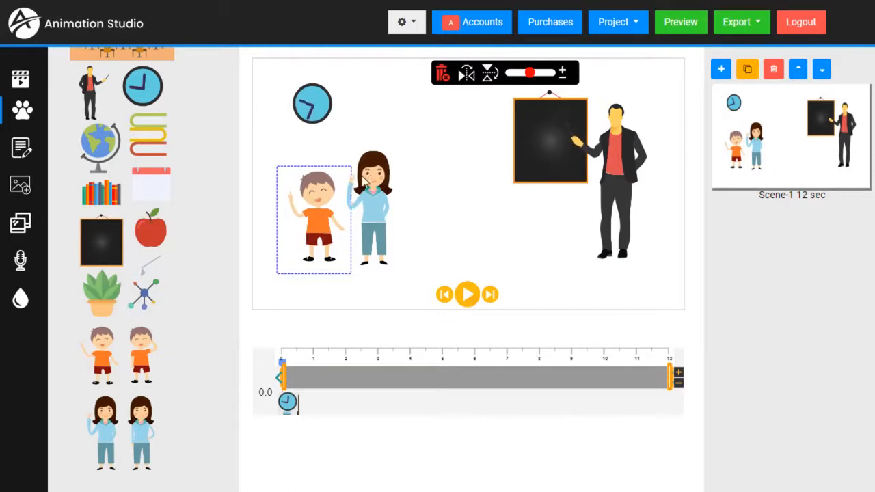
pyautogui.click(369, 212)
pyautogui.click(552, 147)
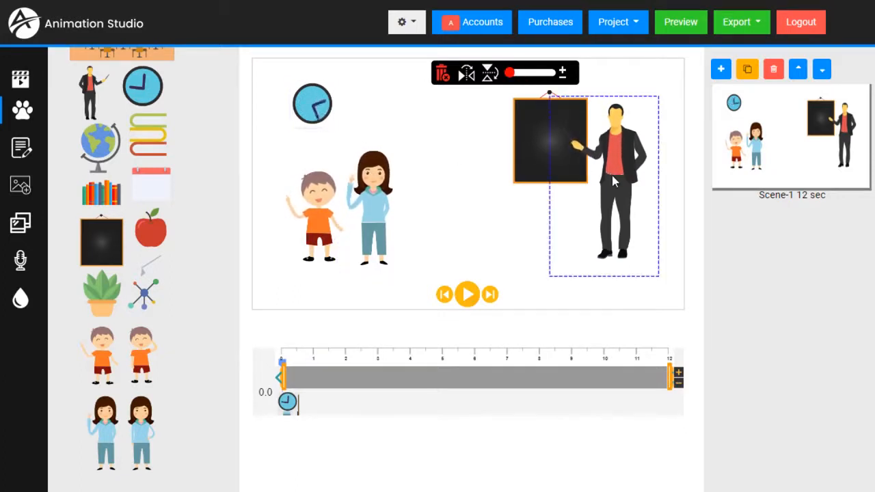
pyautogui.click(538, 146)
pyautogui.click(369, 205)
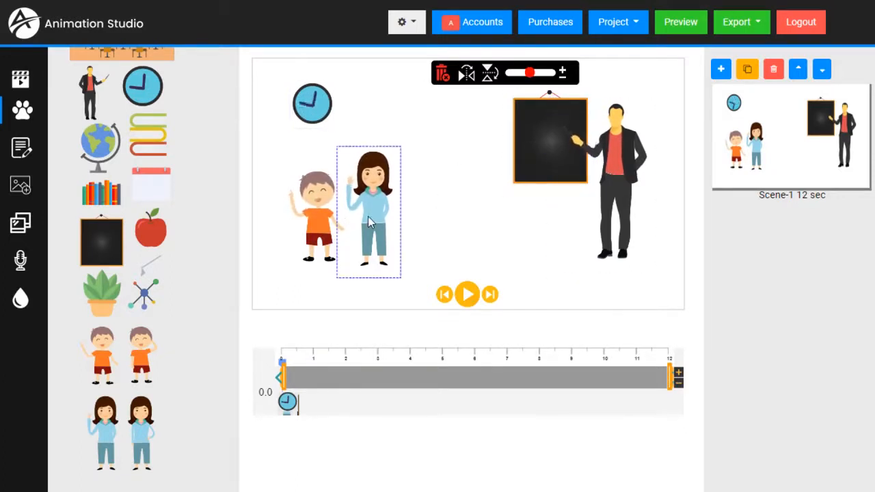
pyautogui.click(319, 225)
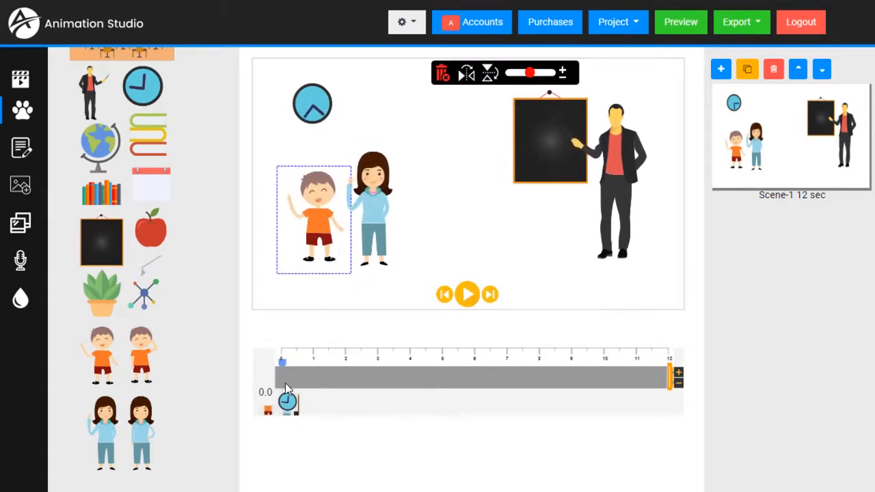
# Step: Make the boy appear at about 2 s and preview the scene from 1 s
pyautogui.moveTo(312, 387); pyautogui.dragTo(373, 395)
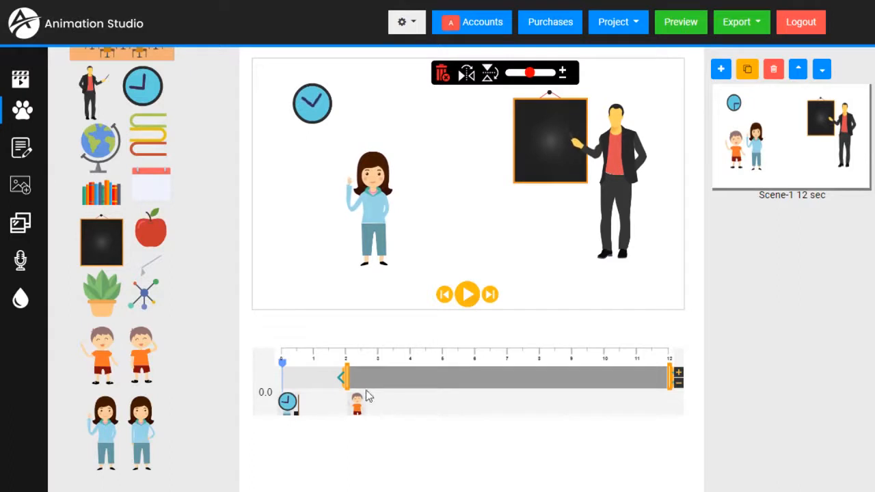
pyautogui.moveTo(286, 369)
pyautogui.mouseDown()
pyautogui.moveTo(314, 367)
pyautogui.moveTo(270, 371)
pyautogui.moveTo(296, 369)
pyautogui.mouseUp()
pyautogui.click(466, 295)
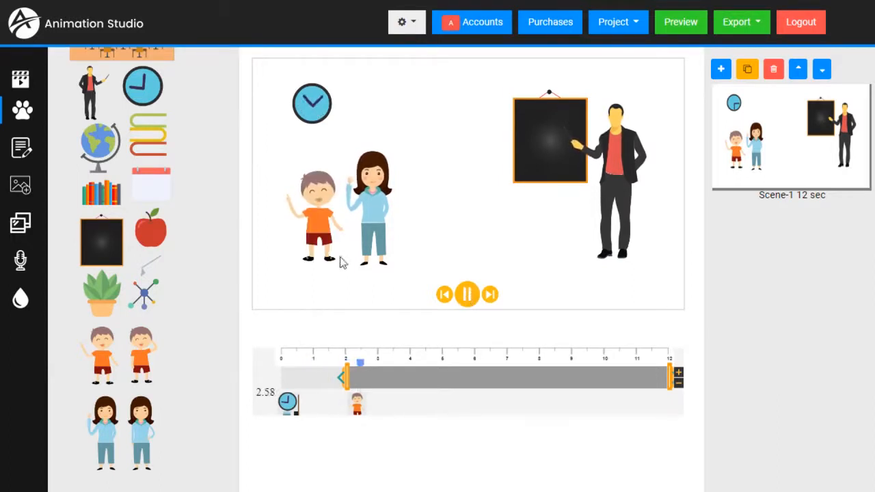
pyautogui.click(468, 294)
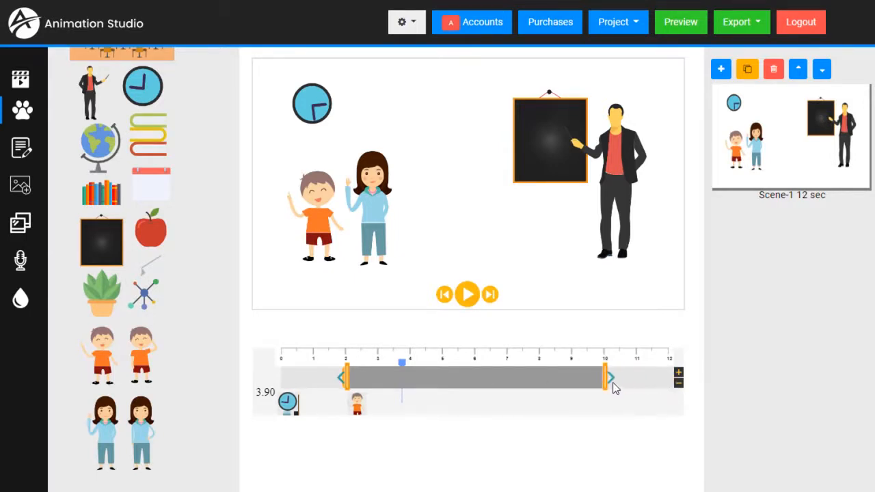
# Step: Keep the boy on screen until about 11 s and bring up his animation effects
pyautogui.moveTo(607, 381); pyautogui.dragTo(666, 385)
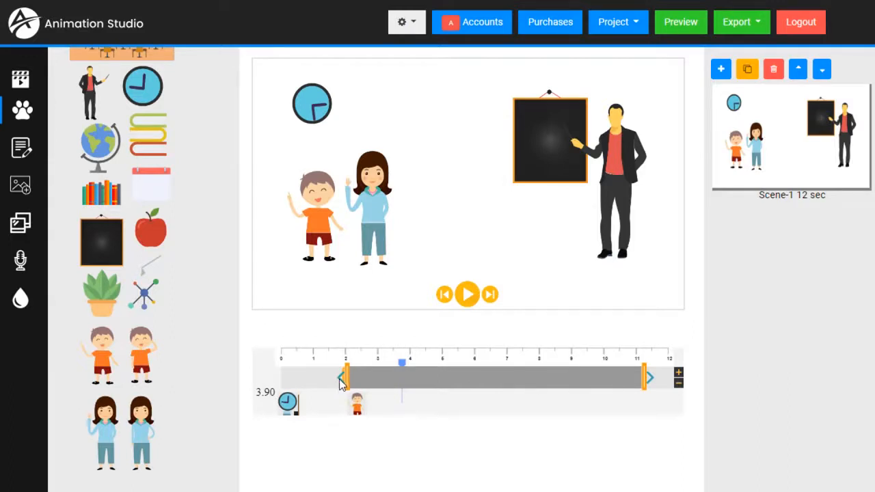
pyautogui.moveTo(339, 384); pyautogui.dragTo(277, 389)
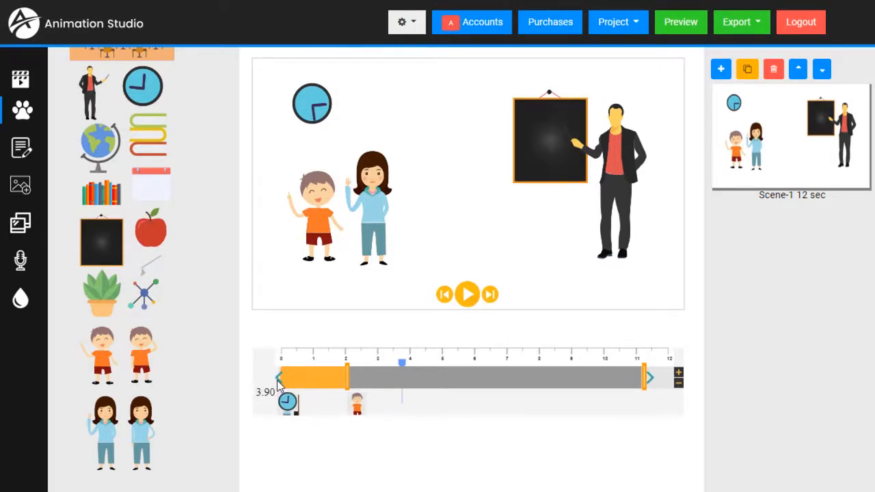
pyautogui.click(278, 381)
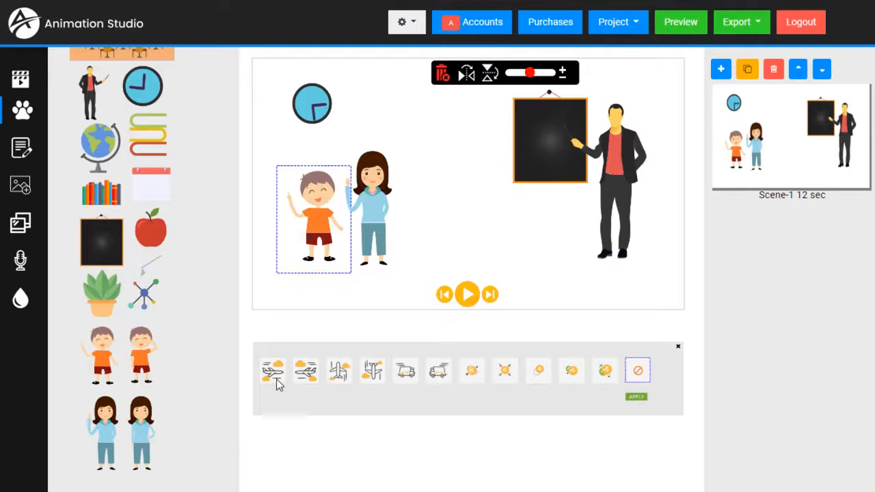
# Step: Preview the first six entrance effects on the boy
pyautogui.click(277, 382)
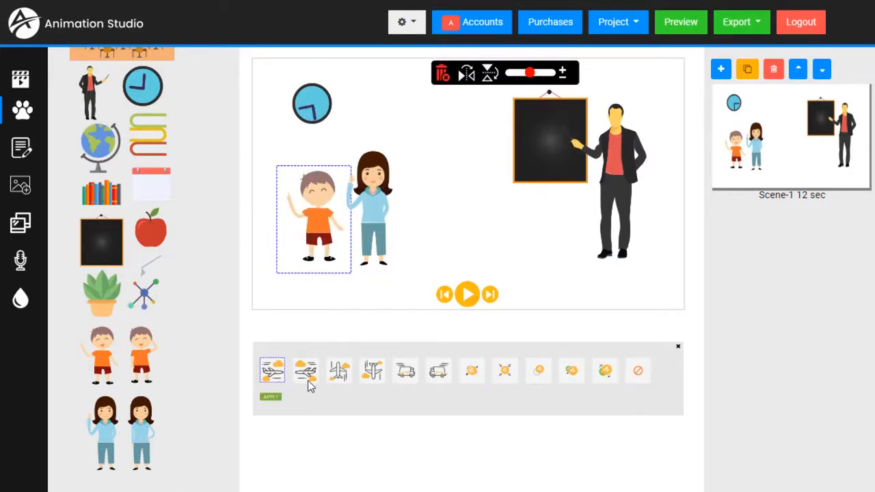
pyautogui.click(309, 385)
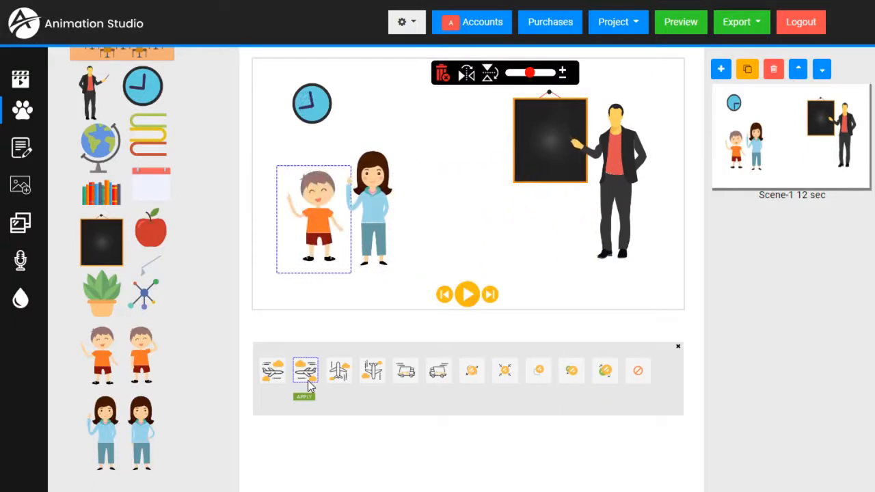
pyautogui.click(340, 373)
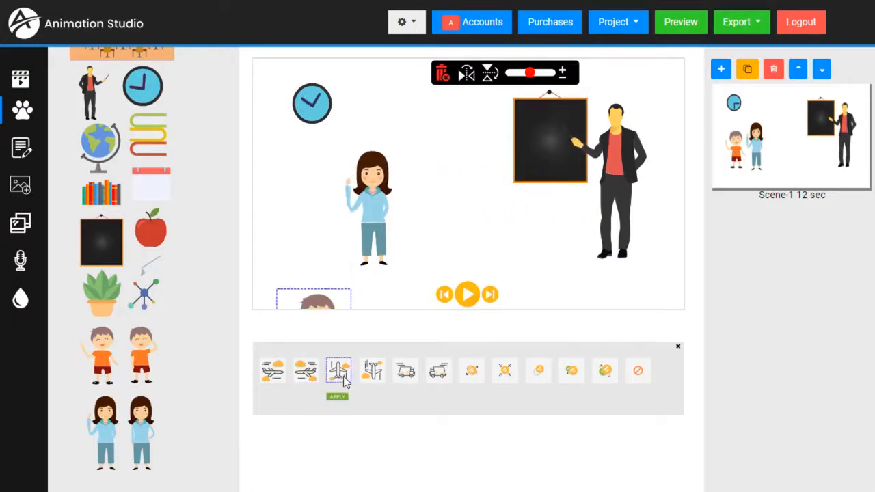
pyautogui.click(376, 379)
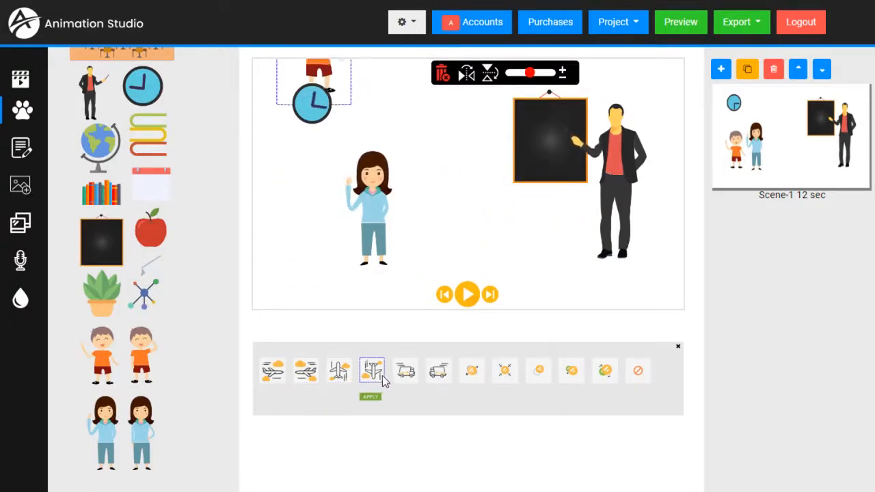
pyautogui.click(406, 377)
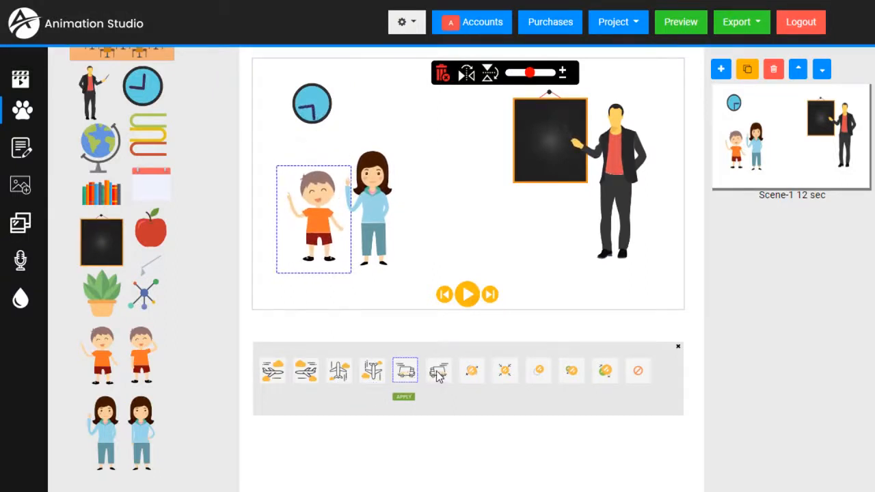
pyautogui.click(437, 376)
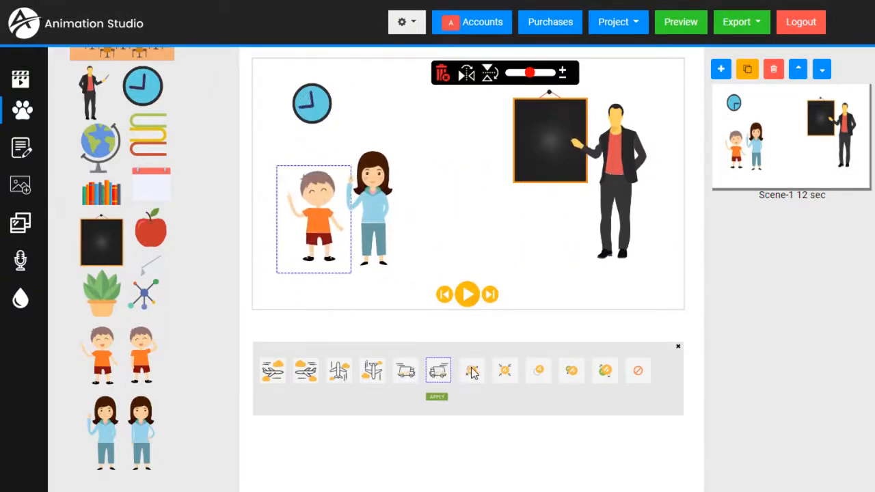
# Step: Try zoom, fade-in and other entrances, then apply the fly-in from the left
pyautogui.click(471, 371)
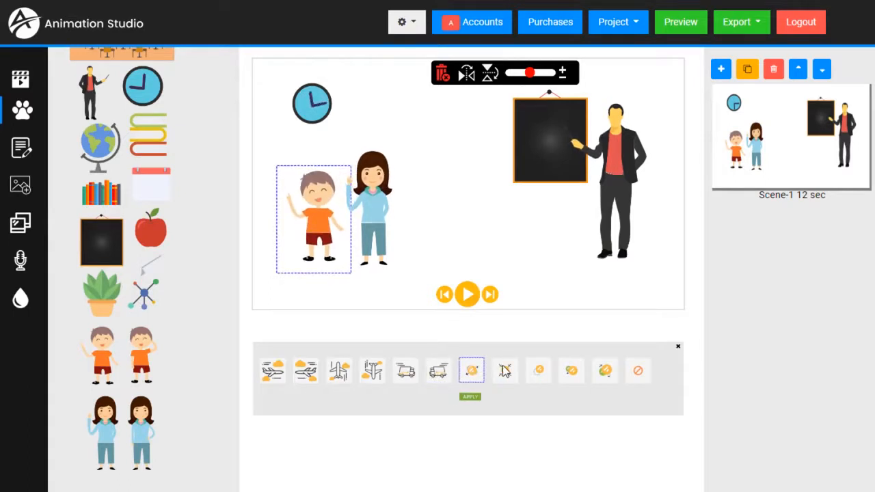
pyautogui.click(506, 371)
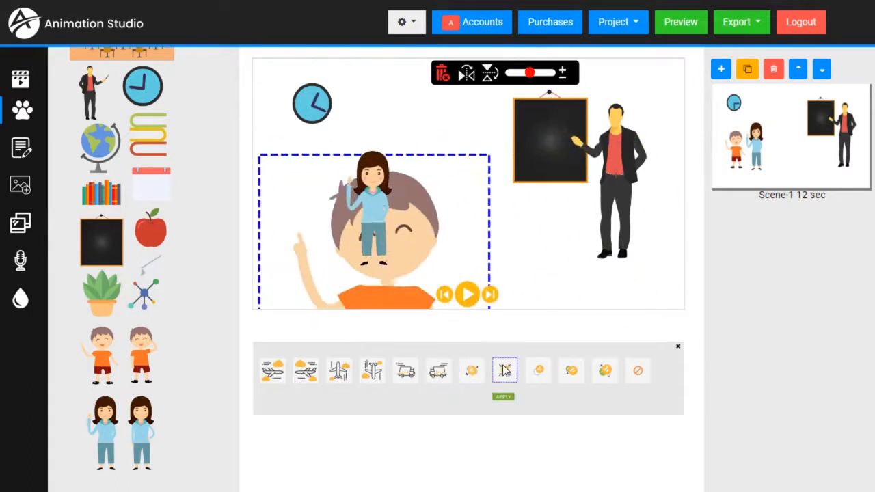
pyautogui.click(539, 372)
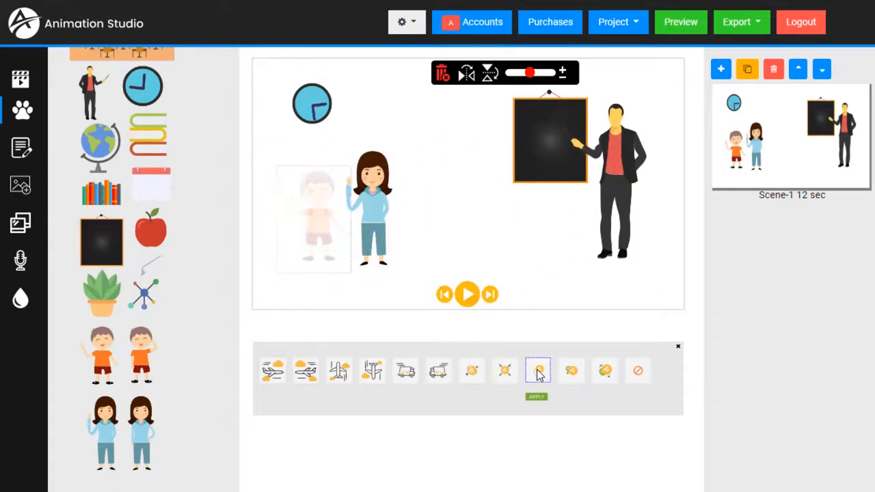
pyautogui.click(577, 371)
pyautogui.click(605, 375)
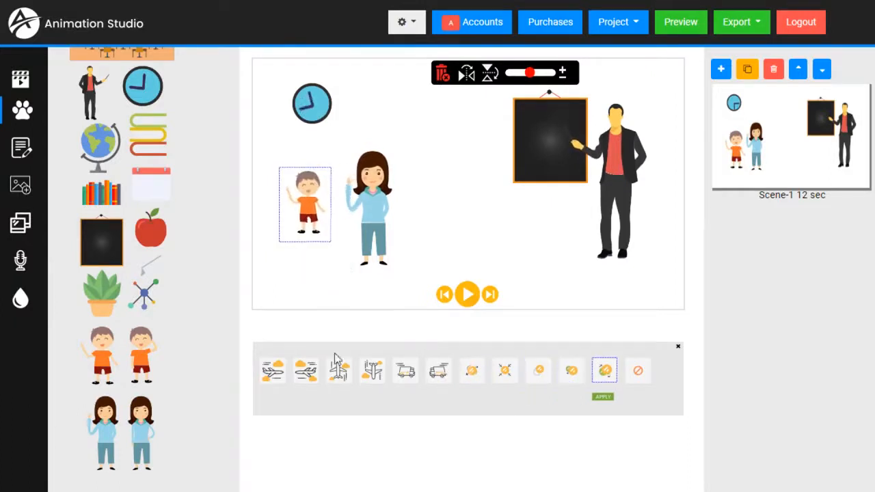
pyautogui.click(274, 374)
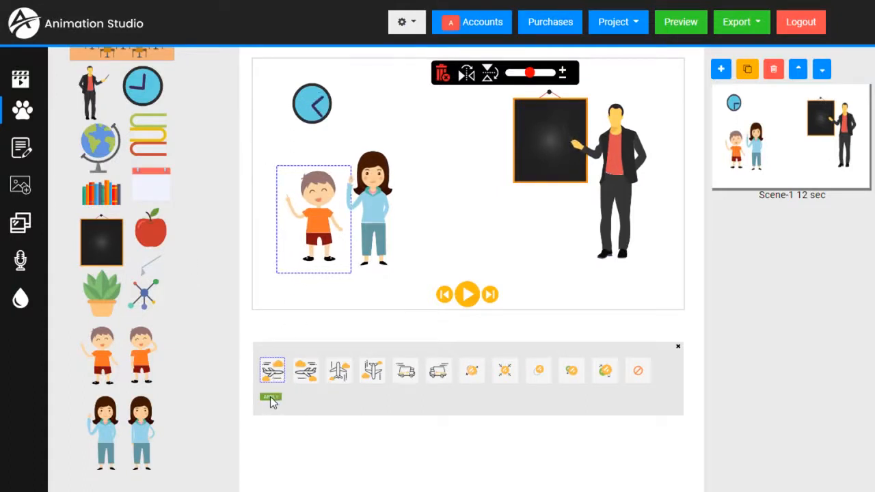
pyautogui.click(271, 399)
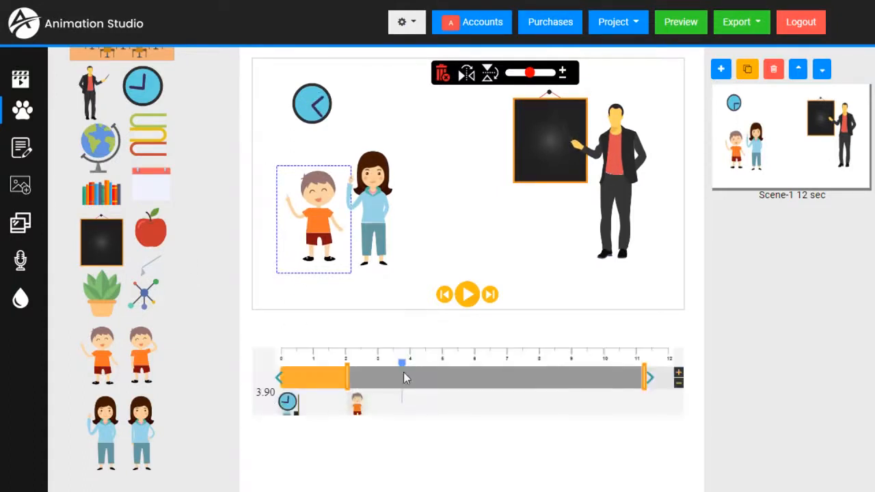
pyautogui.moveTo(400, 367); pyautogui.dragTo(315, 372)
pyautogui.moveTo(299, 365); pyautogui.dragTo(269, 367)
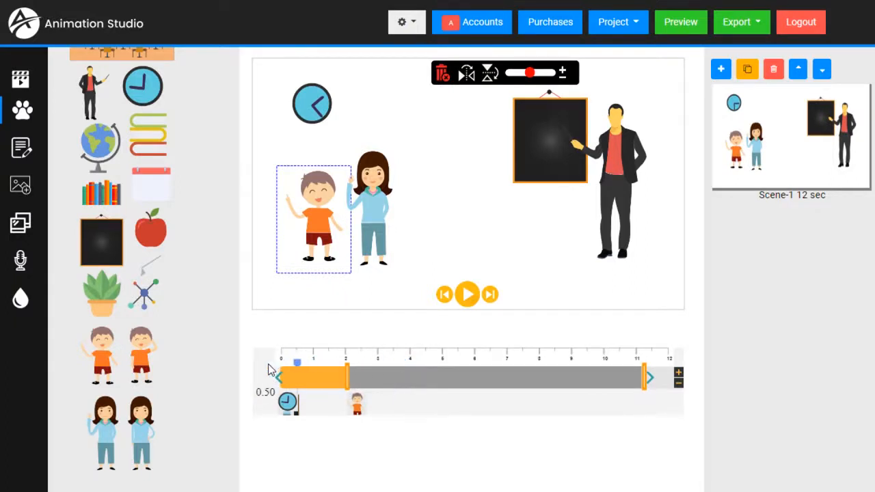
pyautogui.click(467, 294)
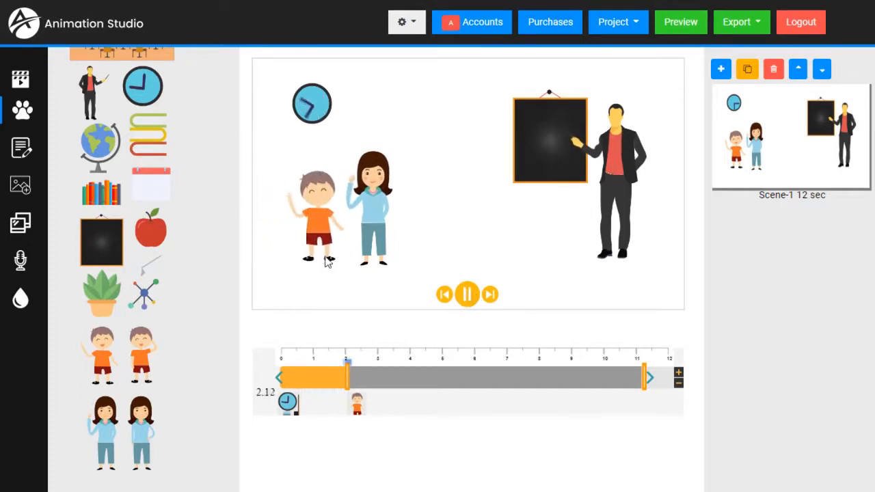
pyautogui.click(469, 295)
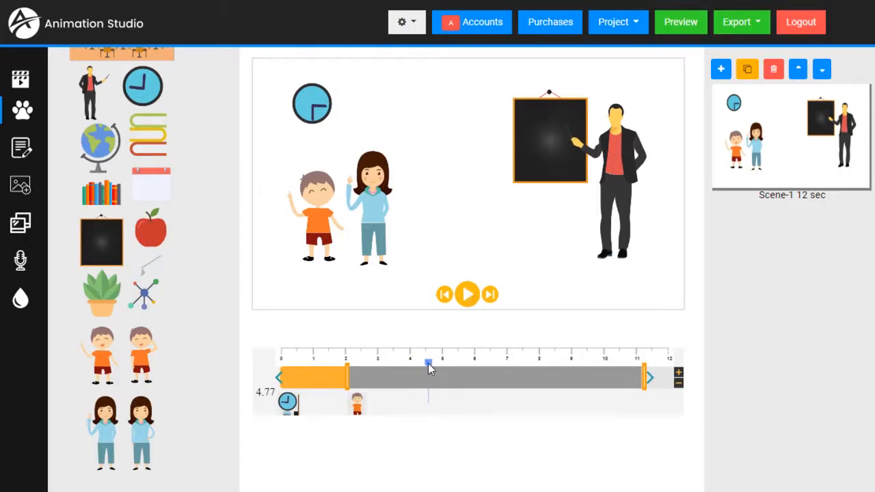
pyautogui.click(361, 372)
# Step: Browse the Sound library's upload and Professional VoiceOvers tabs, then close the library
pyautogui.click(23, 263)
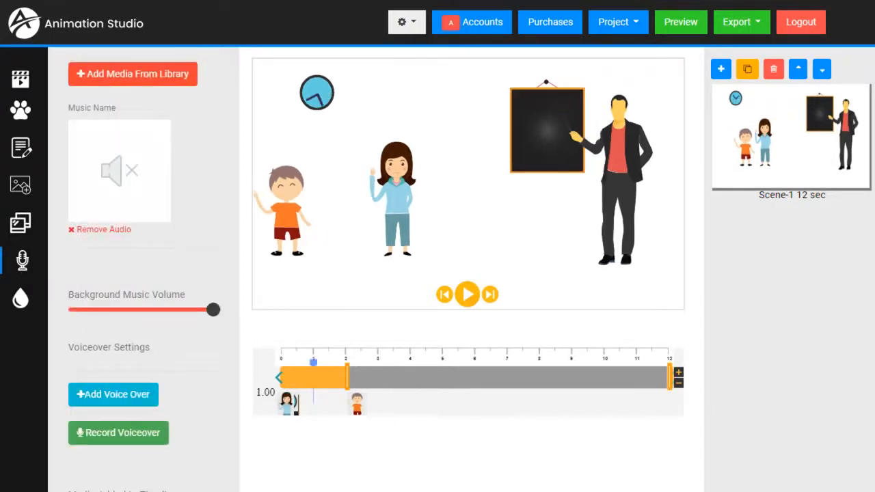
pyautogui.click(117, 73)
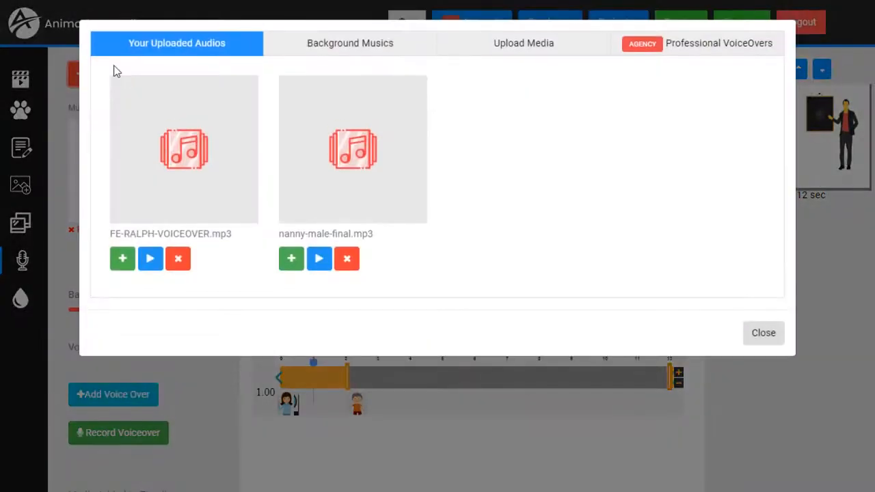
pyautogui.click(514, 50)
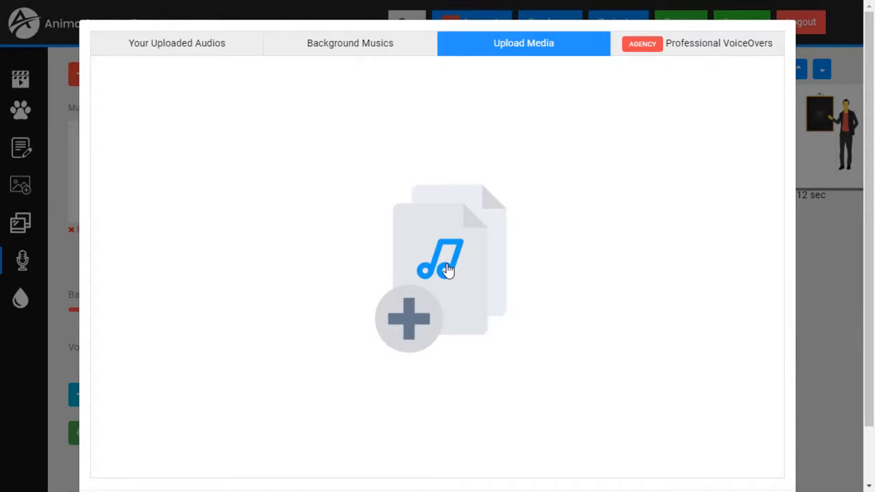
pyautogui.click(714, 52)
pyautogui.scroll(-3, 428, 210)
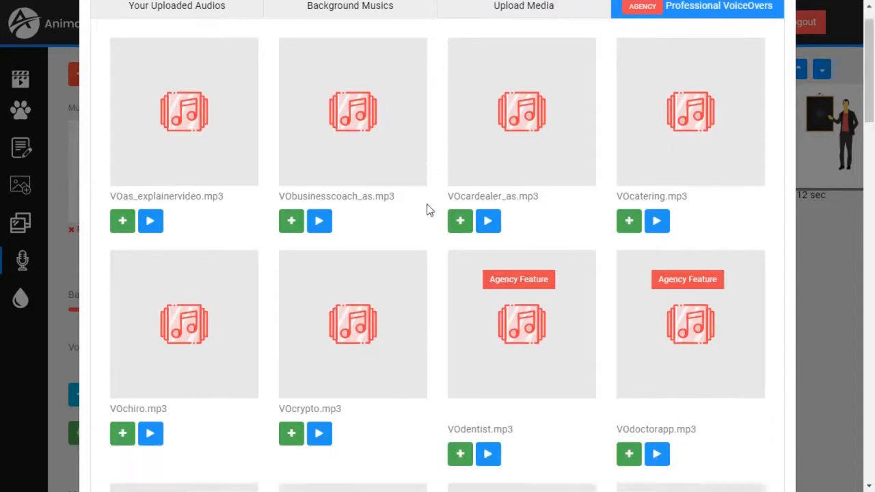
pyautogui.scroll(-20, 403, 225)
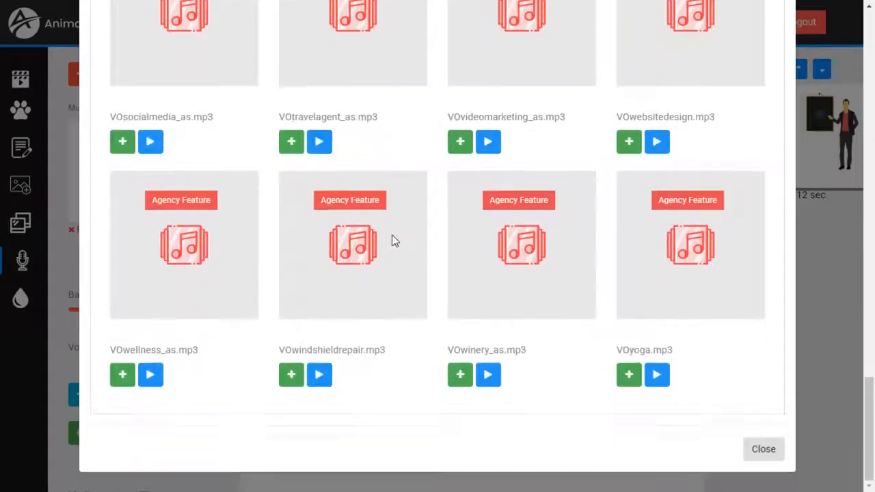
pyautogui.click(764, 457)
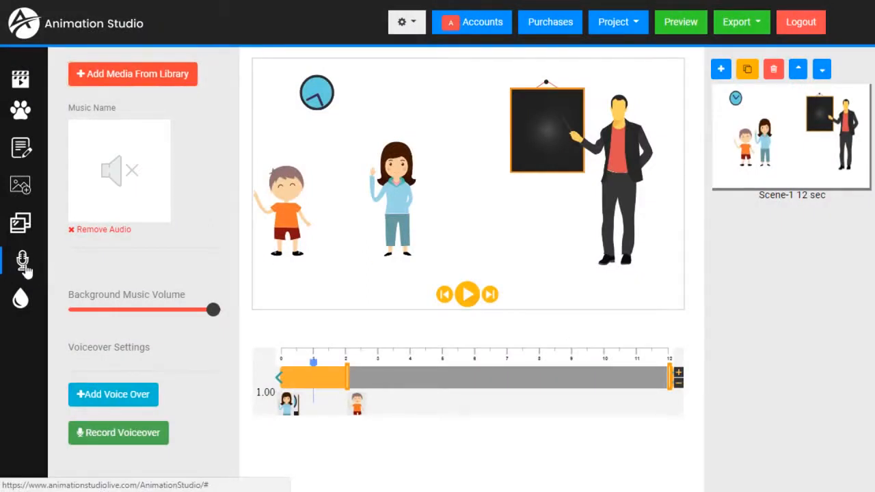
# Step: In text-to-voice, try the Optometrist and Plumber scripts, then write 'Hello Class, How are you today'
pyautogui.scroll(-3, 161, 285)
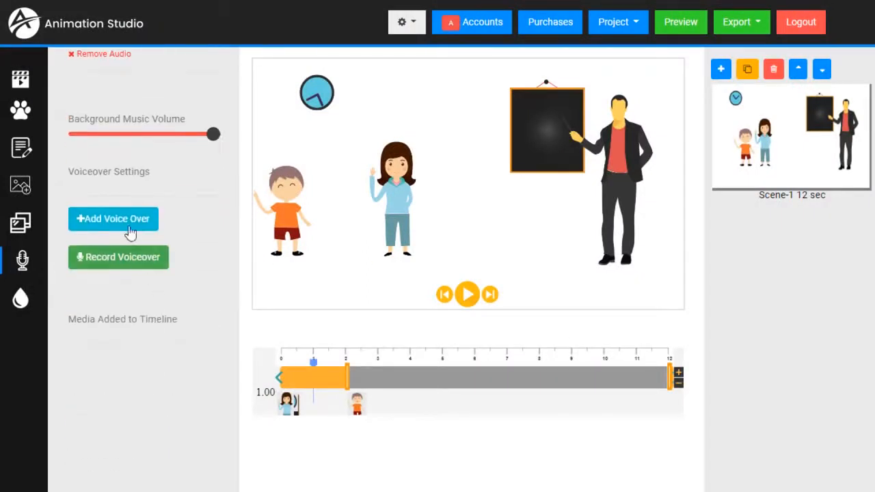
pyautogui.click(129, 224)
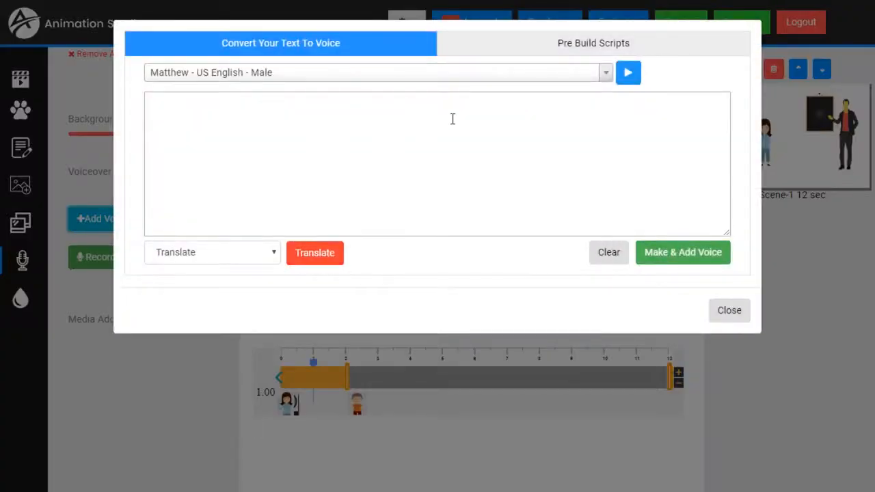
pyautogui.click(560, 42)
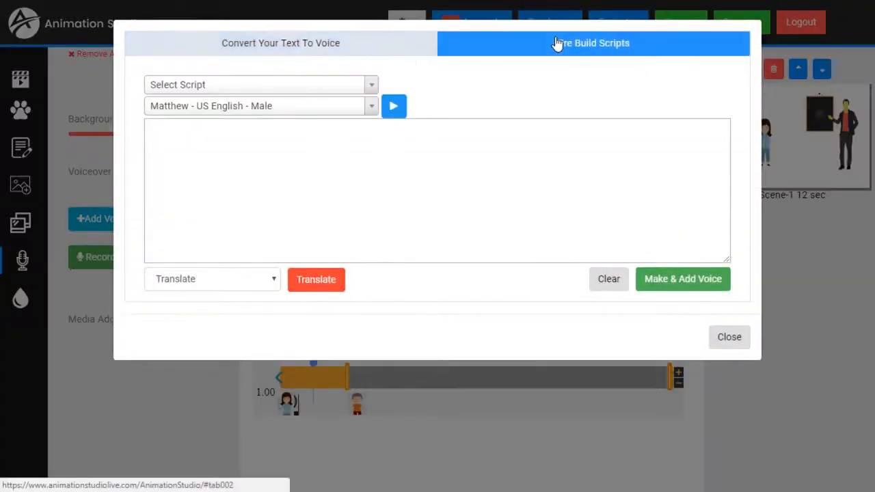
pyautogui.click(340, 85)
pyautogui.click(187, 176)
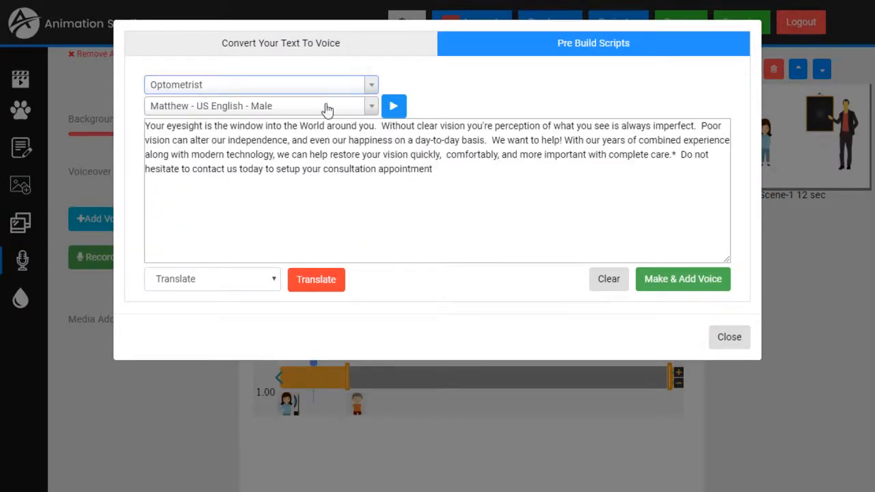
pyautogui.click(275, 88)
pyautogui.click(210, 222)
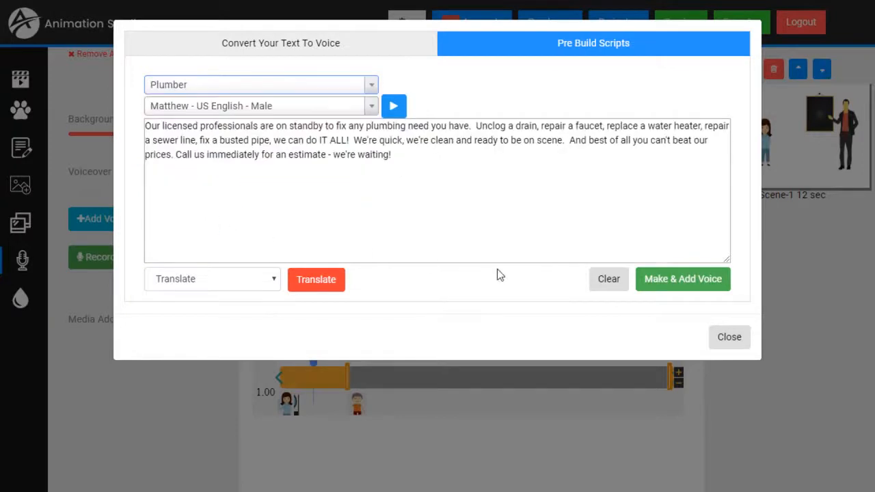
pyautogui.click(272, 54)
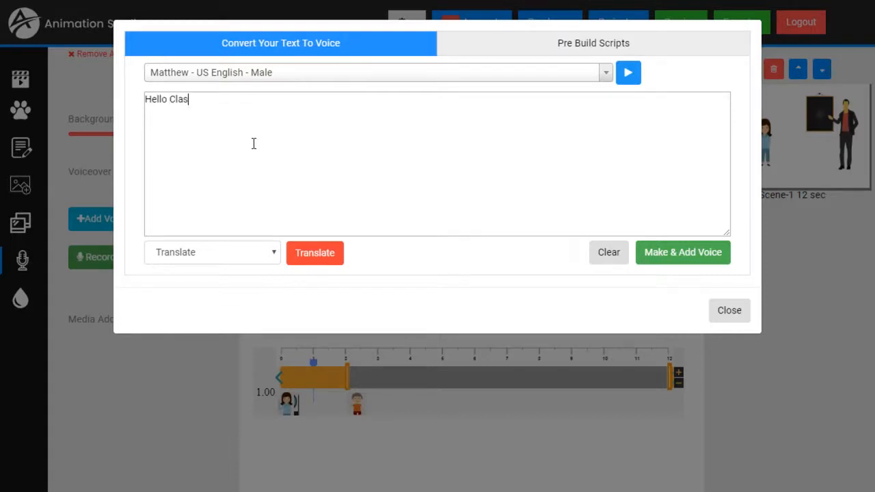
pyautogui.write('Hello Class, Ho a are you today?')
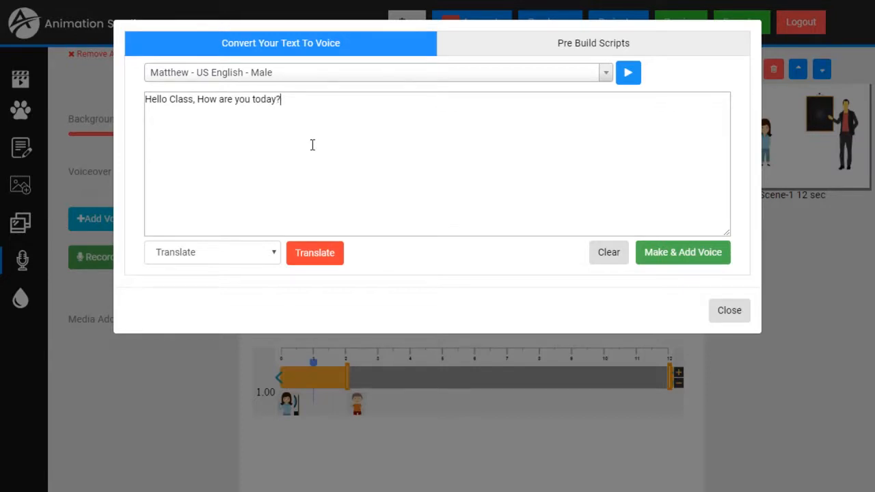
# Step: Preview the greeting in the Joey and Justin US English male voices
pyautogui.click(265, 77)
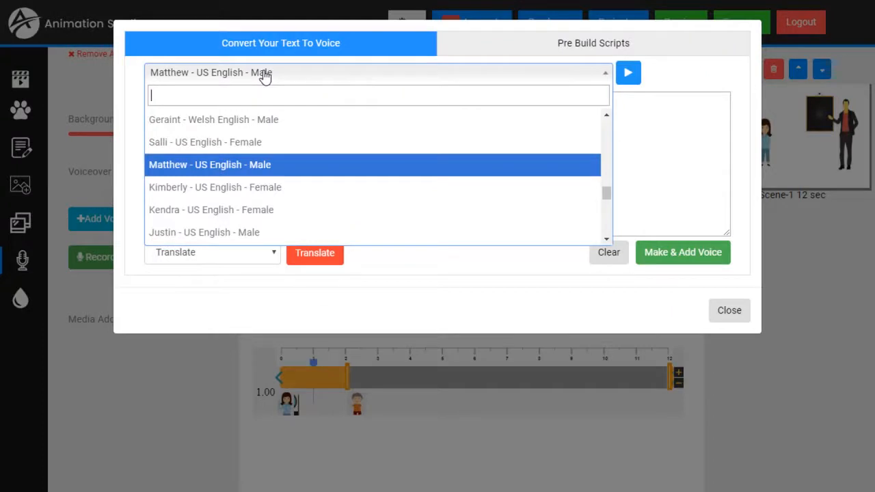
pyautogui.scroll(-1, 222, 169)
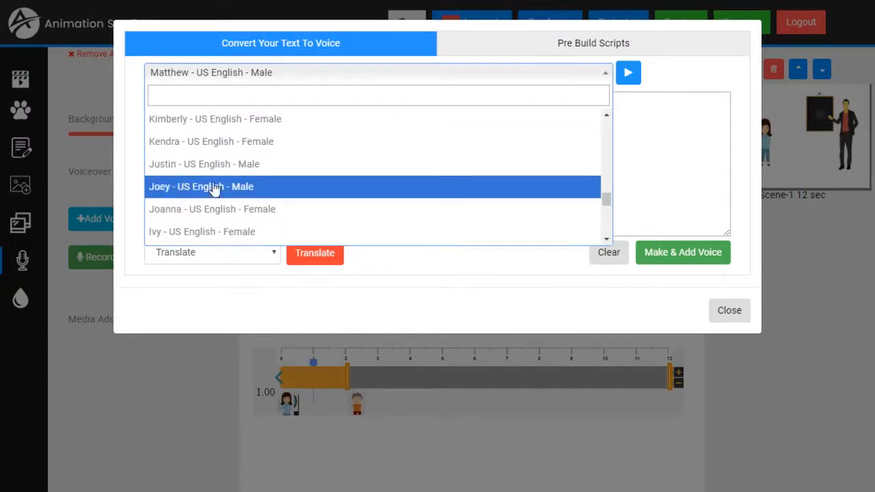
pyautogui.click(213, 189)
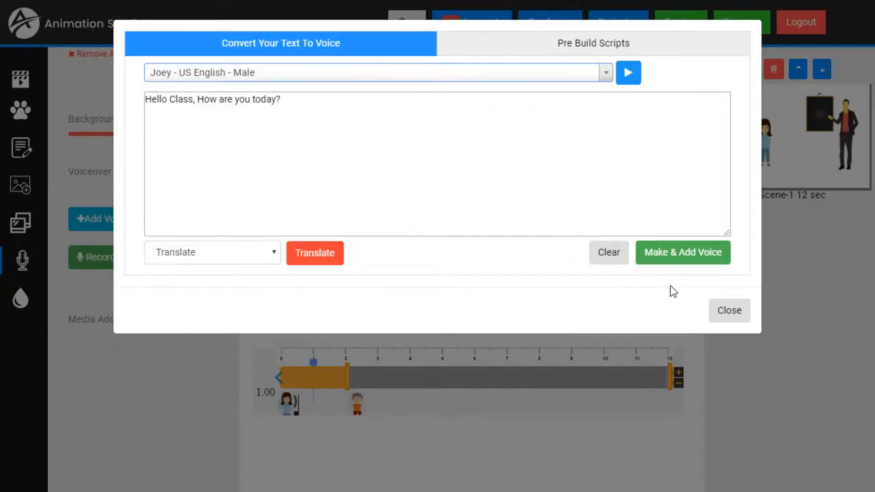
pyautogui.click(630, 74)
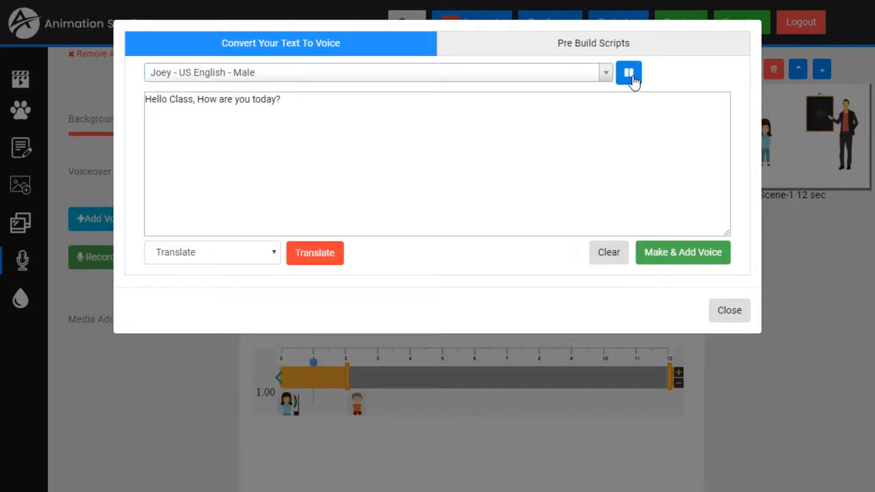
pyautogui.click(419, 77)
pyautogui.scroll(2, 270, 150)
pyautogui.click(237, 195)
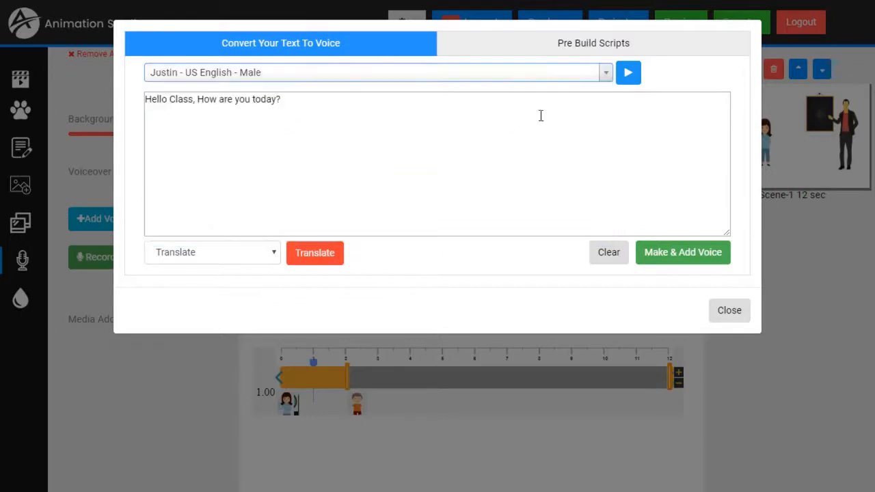
pyautogui.click(628, 75)
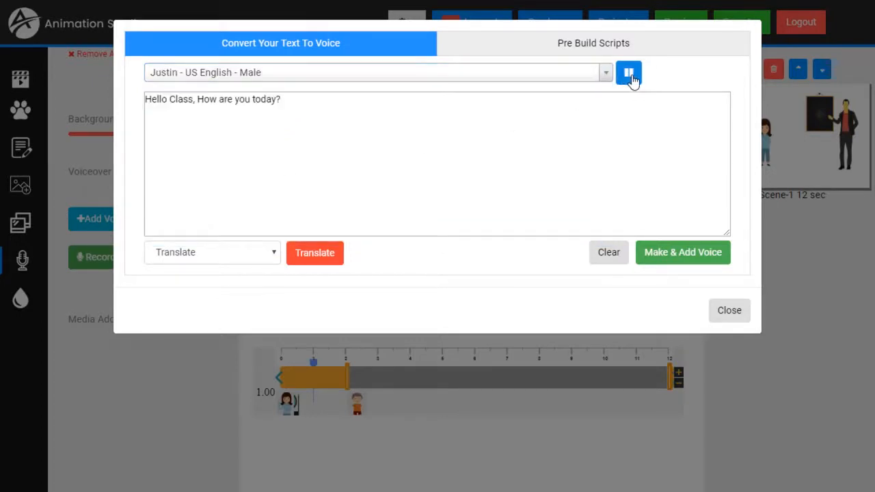
# Step: Set the voice to Miguel - US Spanish - Male and preview the greeting
pyautogui.click(421, 77)
pyautogui.scroll(2, 273, 157)
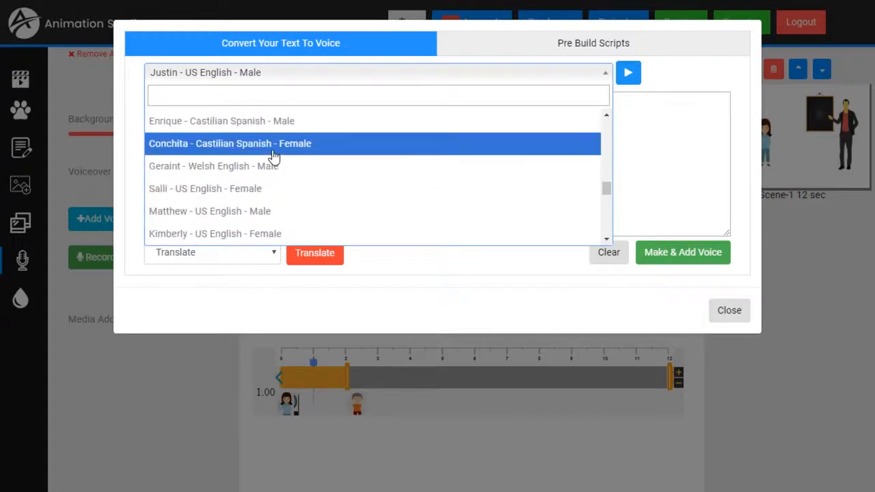
pyautogui.scroll(3, 273, 156)
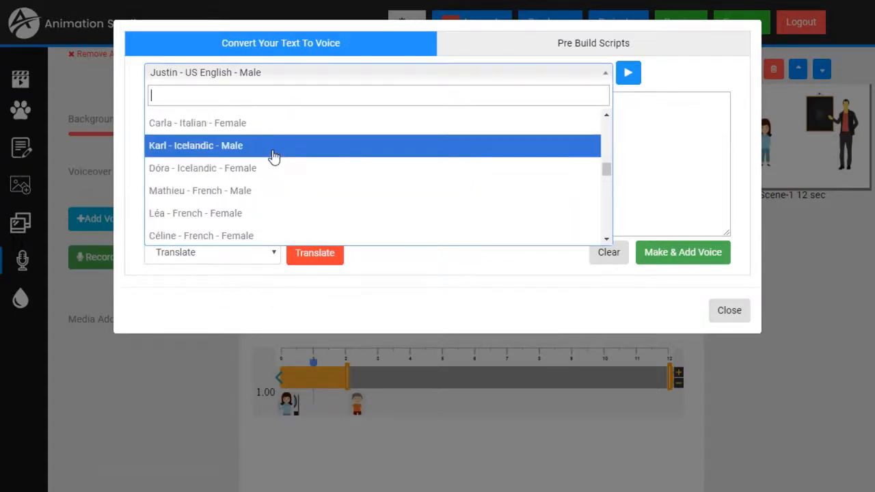
pyautogui.scroll(-4, 273, 156)
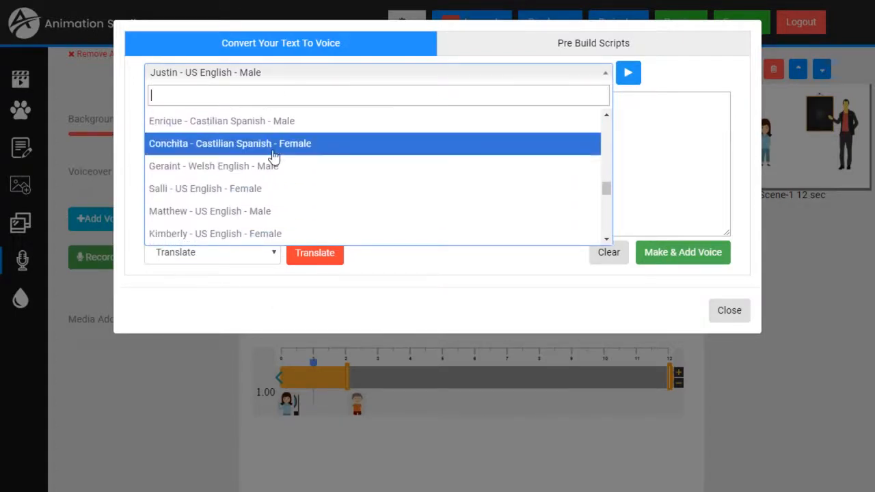
pyautogui.scroll(1, 273, 157)
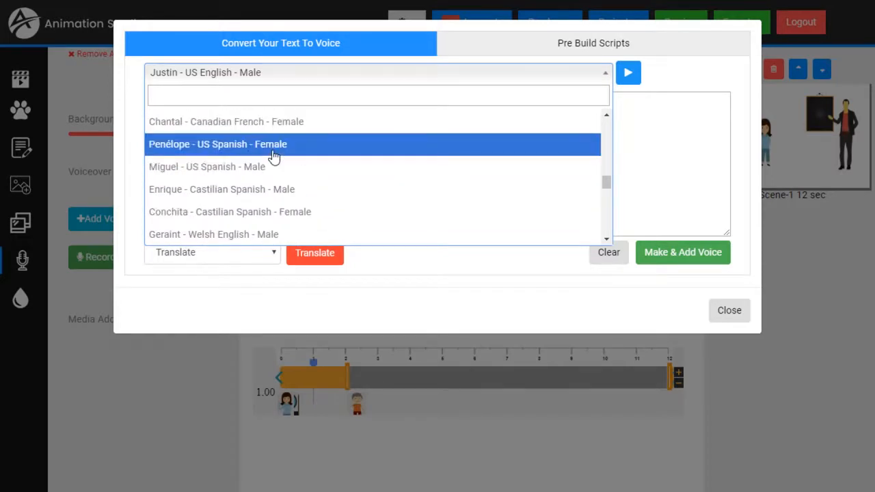
pyautogui.click(221, 175)
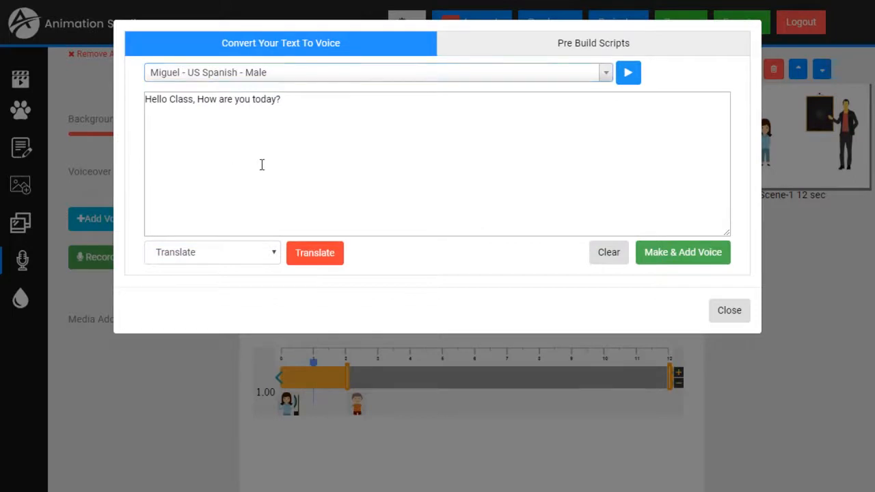
pyautogui.click(626, 81)
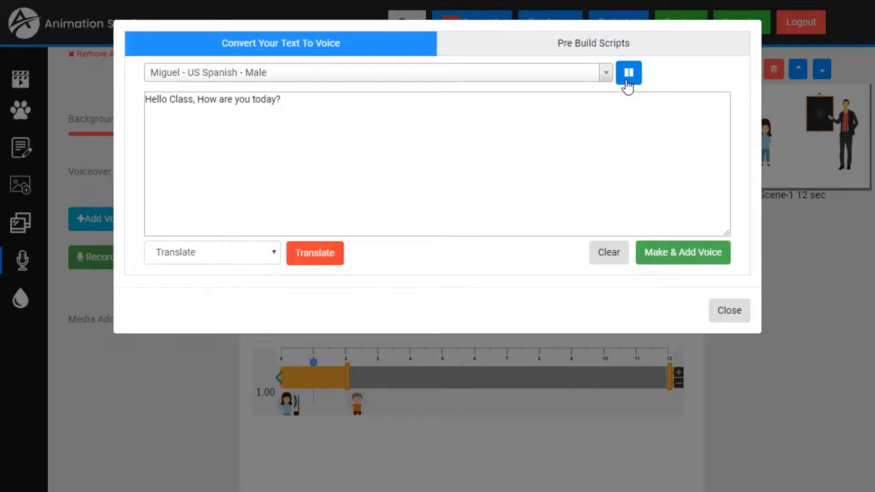
pyautogui.click(628, 74)
pyautogui.click(271, 257)
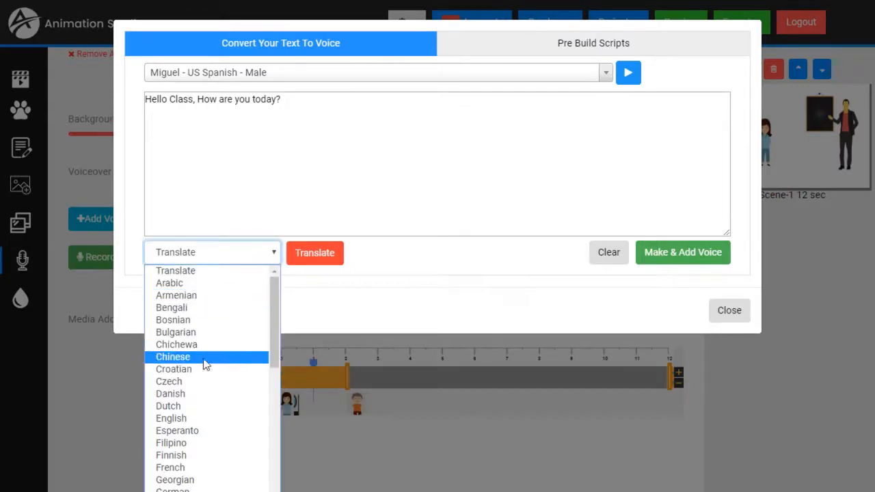
# Step: Translate the greeting into Spanish
pyautogui.scroll(-5, 205, 372)
pyautogui.click(197, 444)
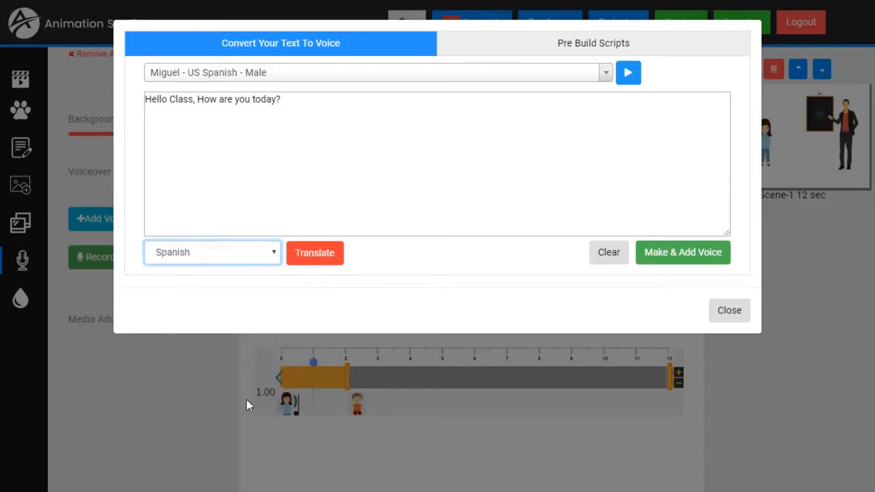
pyautogui.click(324, 257)
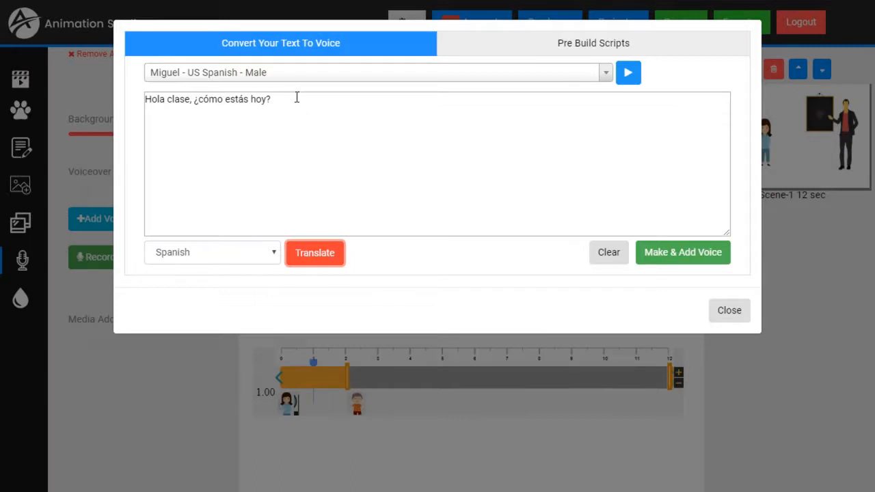
# Step: Switch the voice to Matthew (US English, Male), restore 'Hello Class, How are you today?', and add it as voiceover
pyautogui.click(283, 75)
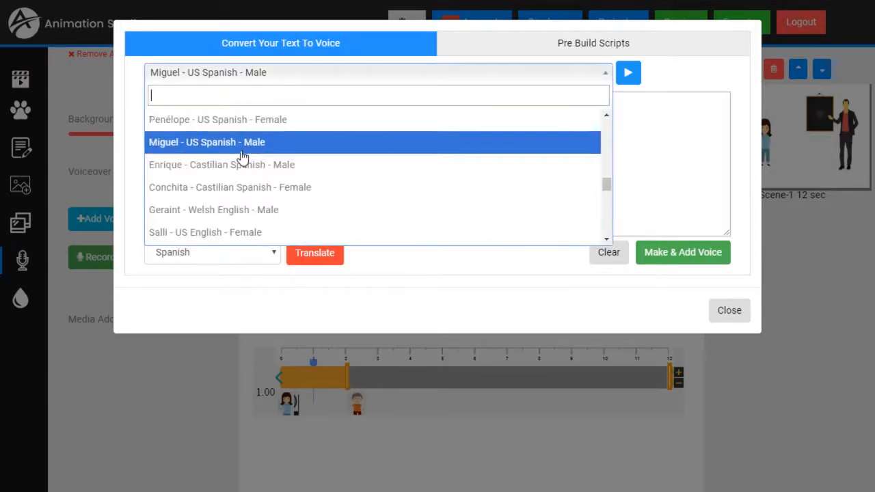
pyautogui.scroll(-3, 243, 158)
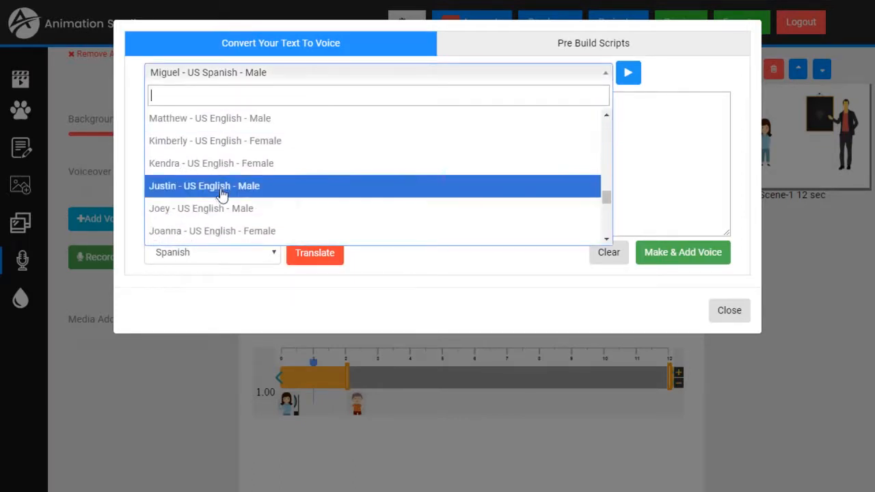
pyautogui.click(223, 121)
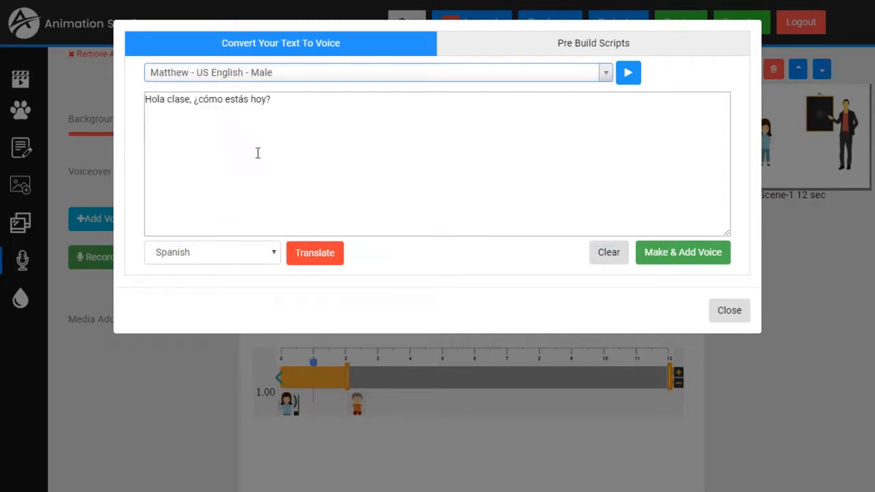
pyautogui.click(307, 142)
pyautogui.hotkey('ctrl', 'a')
pyautogui.write('YH')
pyautogui.write('llo Class, How')
pyautogui.write(' are you to')
pyautogui.write('?')
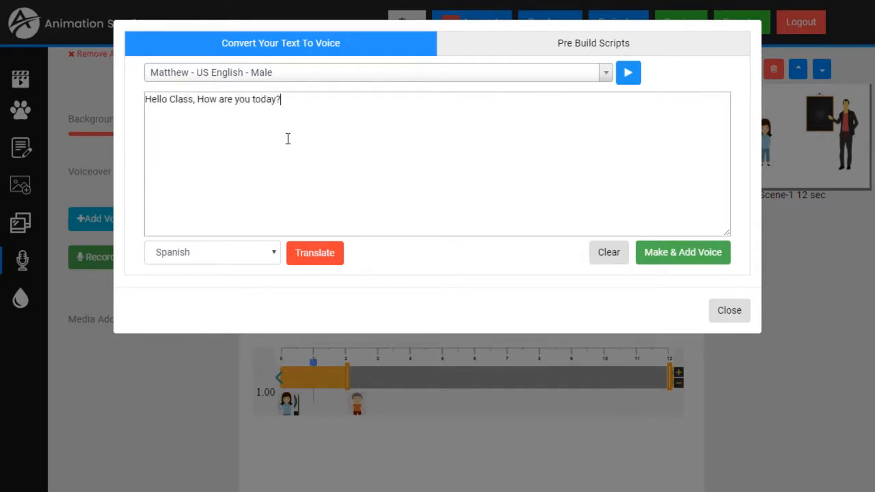
pyautogui.click(694, 262)
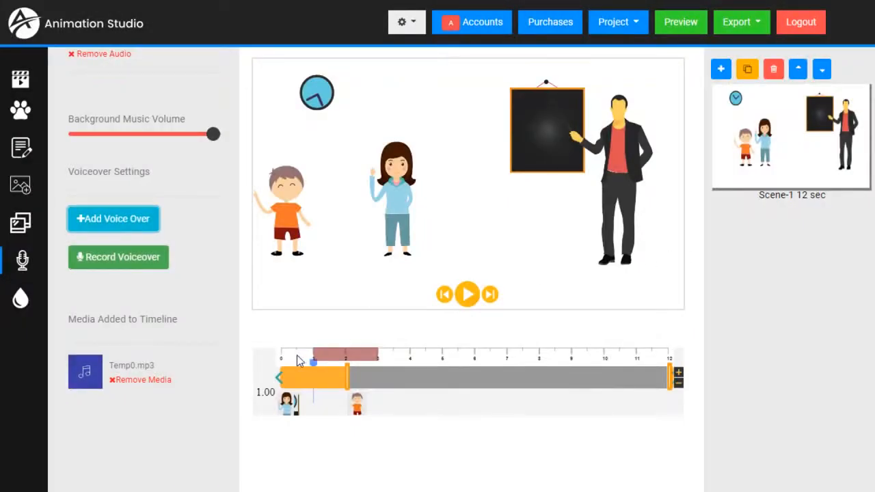
# Step: Rewind Scene-1 and play it to hear the Temp0.mp3 voiceover, pausing at 4.52 seconds
pyautogui.click(292, 361)
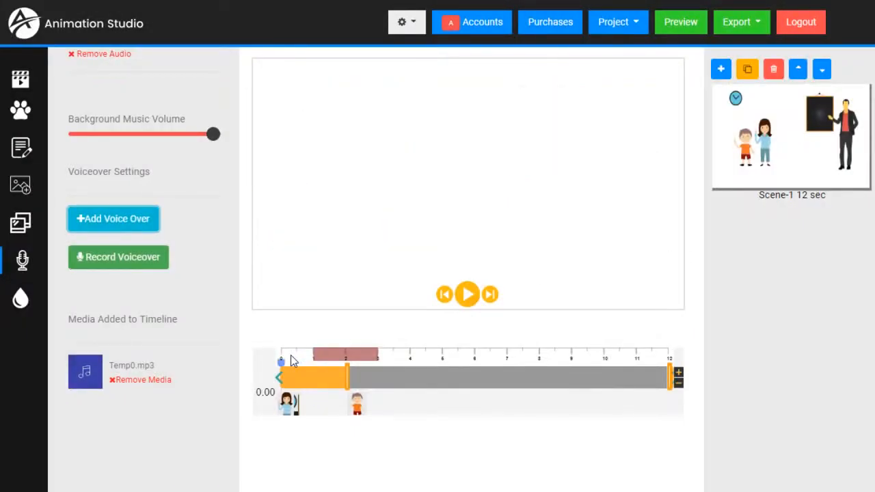
pyautogui.click(469, 295)
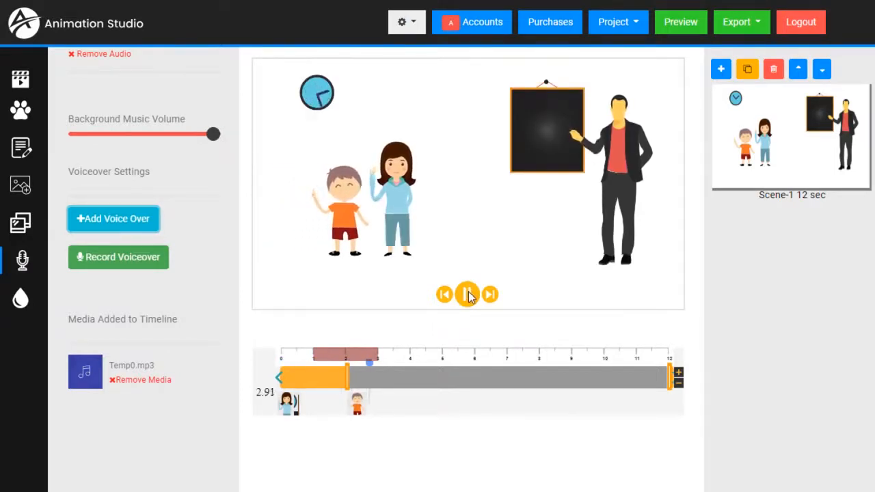
pyautogui.click(469, 295)
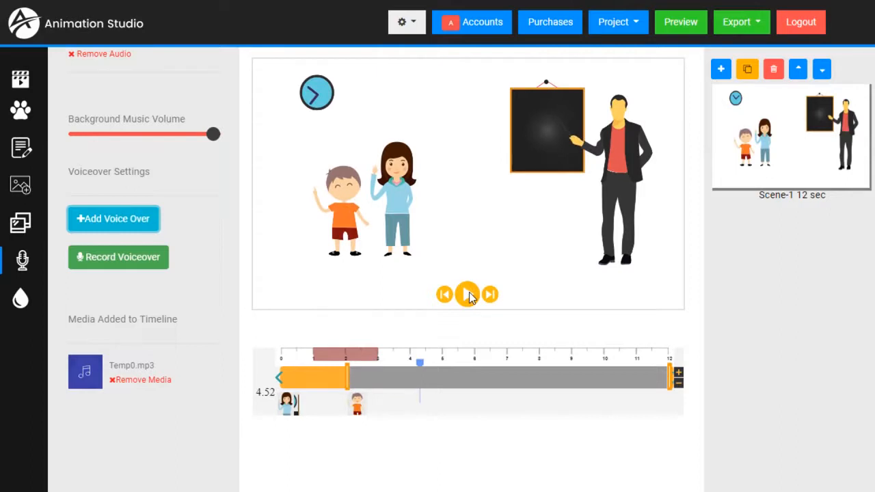
pyautogui.scroll(3, 98, 289)
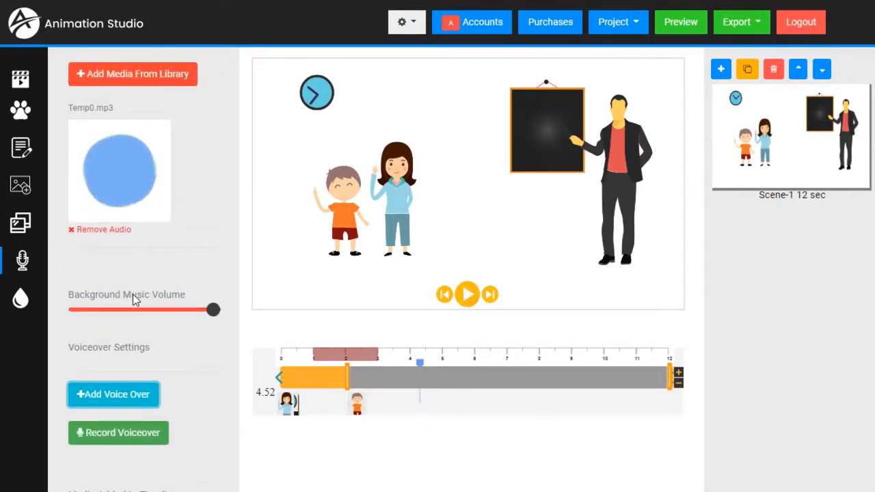
# Step: Preview clearday.mp3 in the library's Background Musics and add it as the scene's background music
pyautogui.click(148, 76)
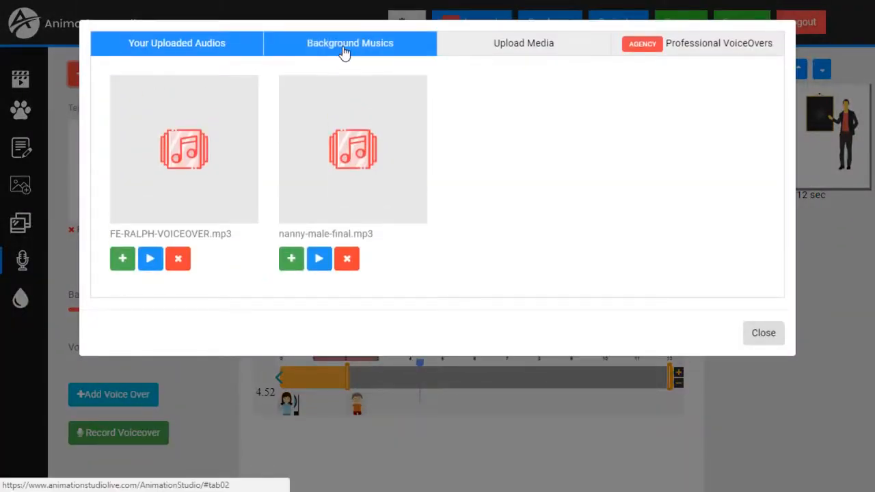
pyautogui.click(345, 54)
pyautogui.scroll(-4, 404, 209)
pyautogui.scroll(5, 387, 281)
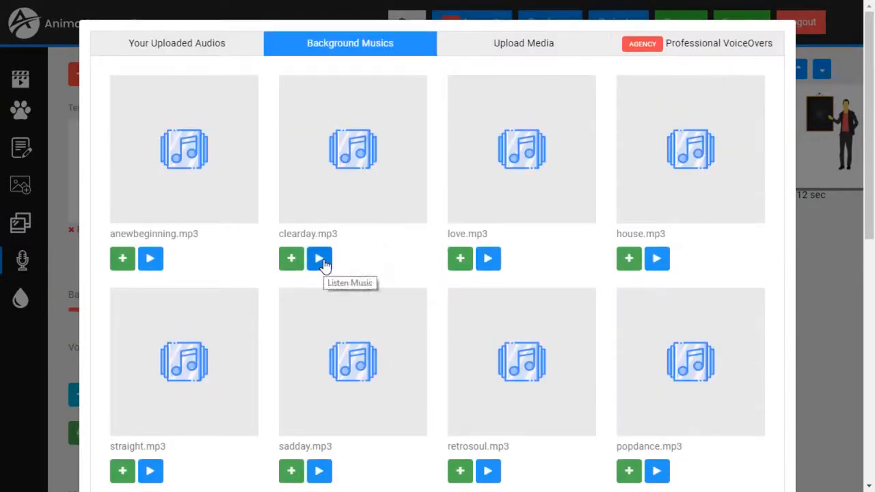
pyautogui.click(324, 266)
pyautogui.click(324, 266)
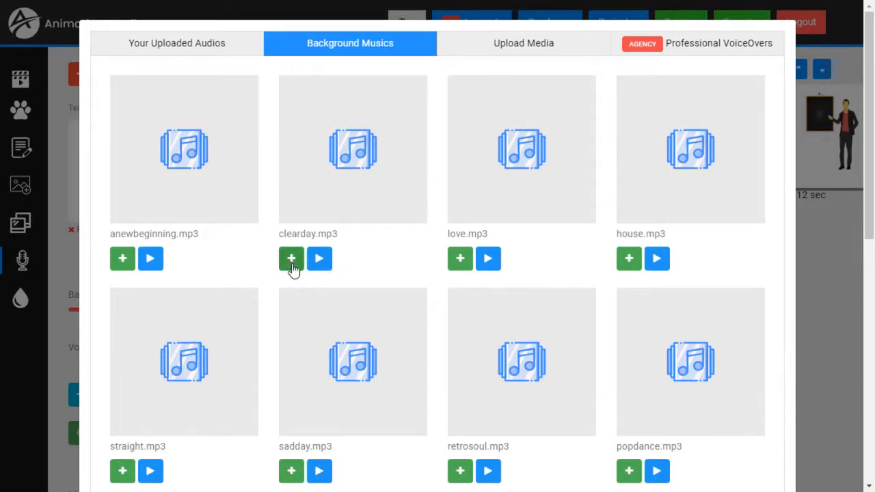
pyautogui.click(291, 260)
pyautogui.scroll(-8, 684, 327)
pyautogui.click(756, 449)
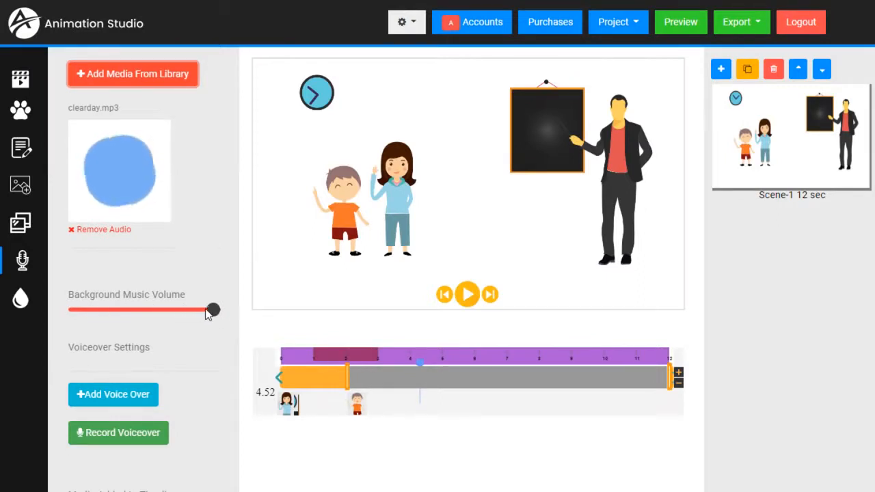
# Step: Lower the clearday.mp3 background music volume to about 23, playing the scene before and after
pyautogui.click(297, 360)
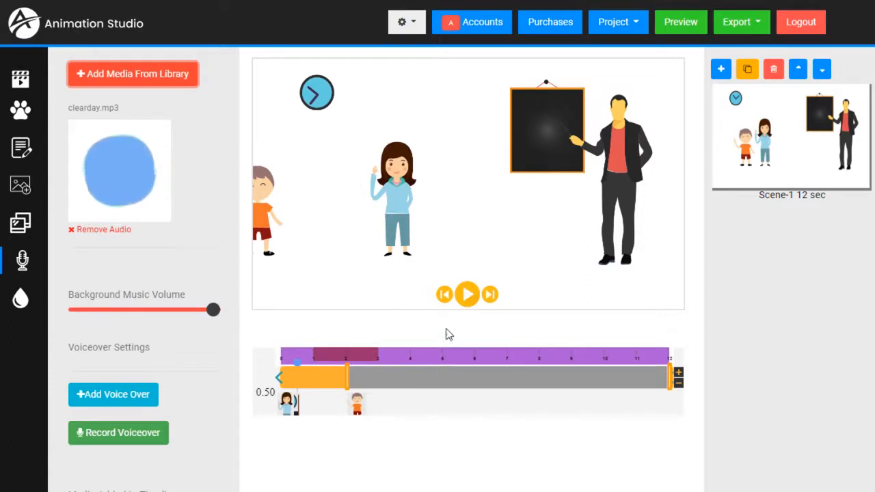
pyautogui.click(469, 296)
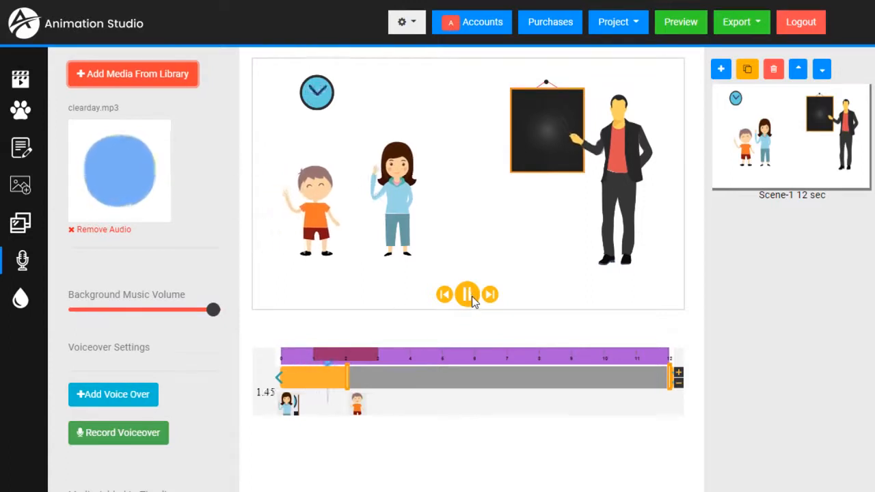
pyautogui.click(472, 296)
pyautogui.moveTo(213, 310); pyautogui.dragTo(99, 312)
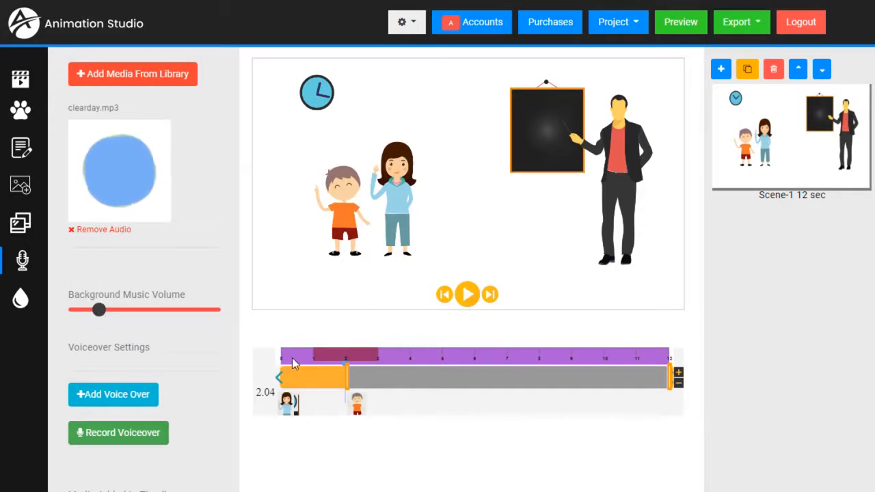
pyautogui.click(469, 296)
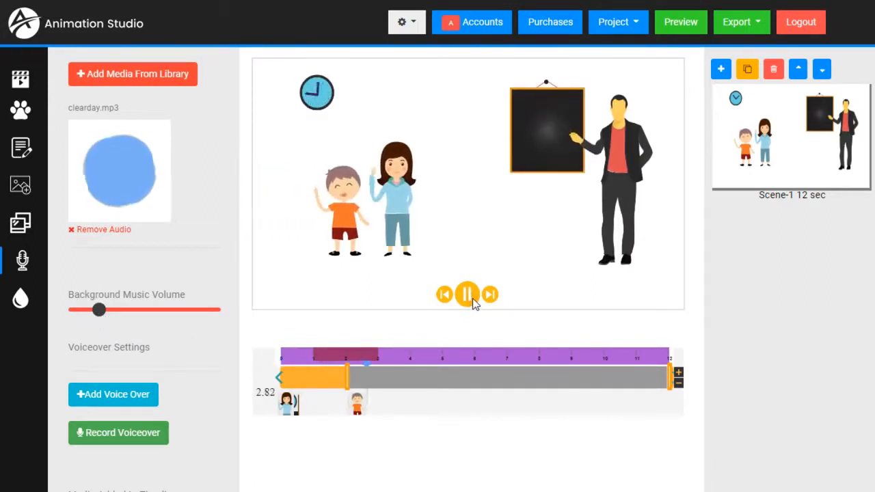
pyautogui.click(470, 298)
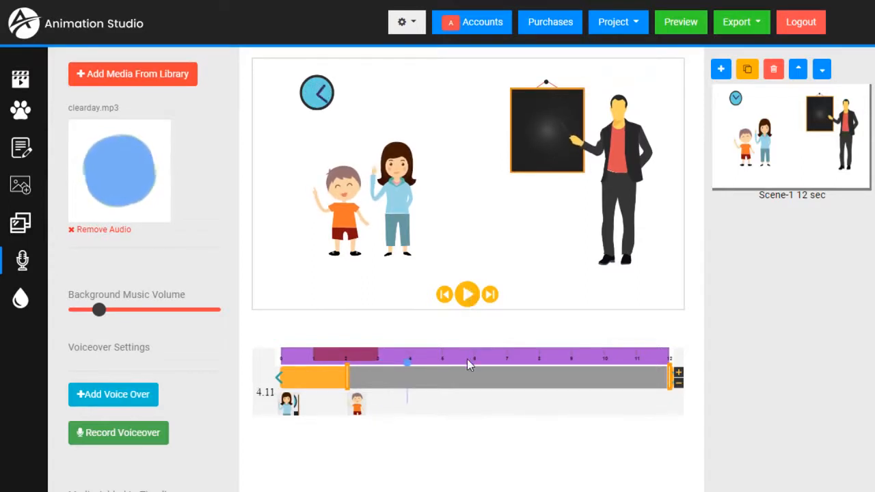
pyautogui.scroll(-3, 128, 274)
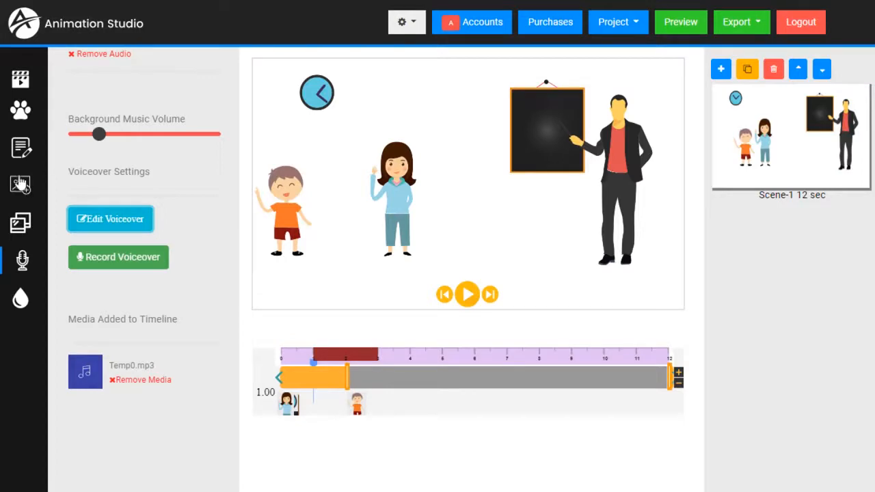
# Step: Add the classroom background picture from the Graphics library to the Scene-1 canvas
pyautogui.click(20, 225)
pyautogui.scroll(-10, 108, 200)
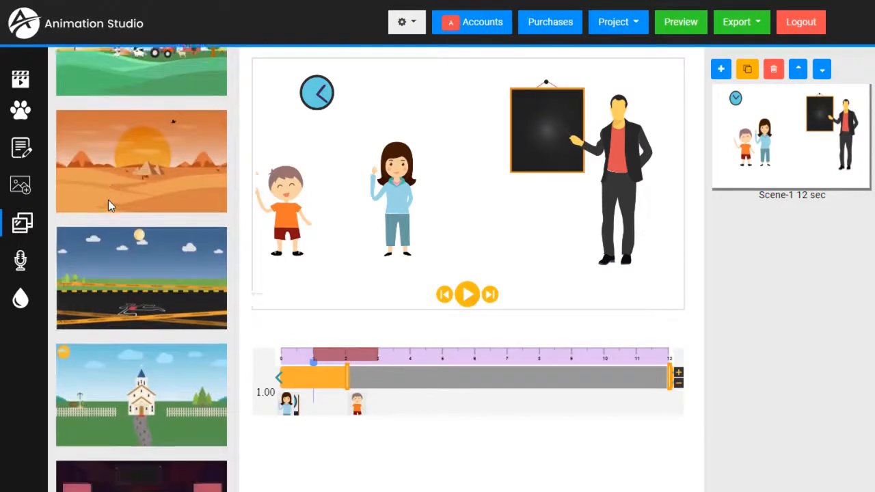
pyautogui.scroll(-10, 108, 200)
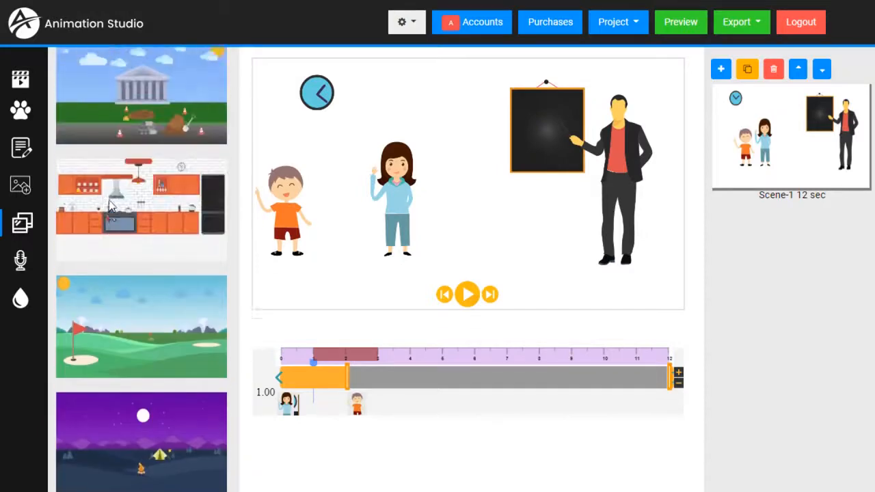
pyautogui.scroll(-5, 108, 199)
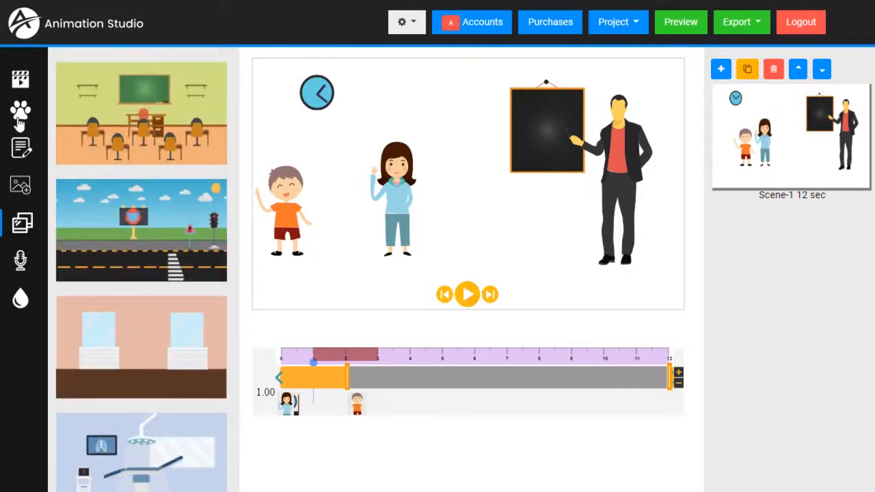
pyautogui.click(19, 116)
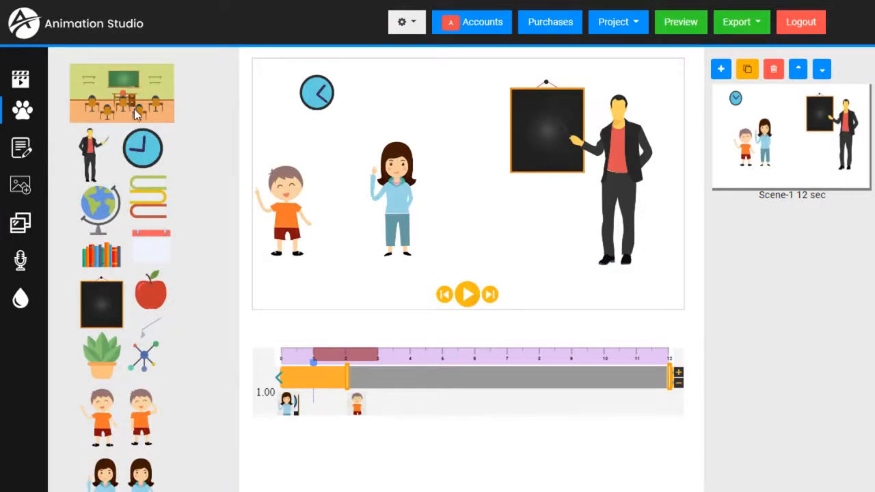
pyautogui.click(131, 106)
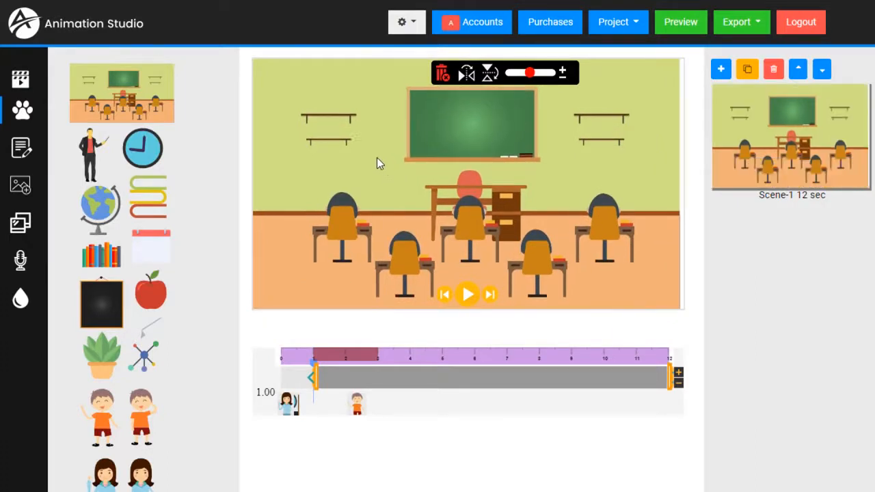
# Step: Send the classroom background to back and delete the separate blackboard graphic
pyautogui.rightClick(373, 160)
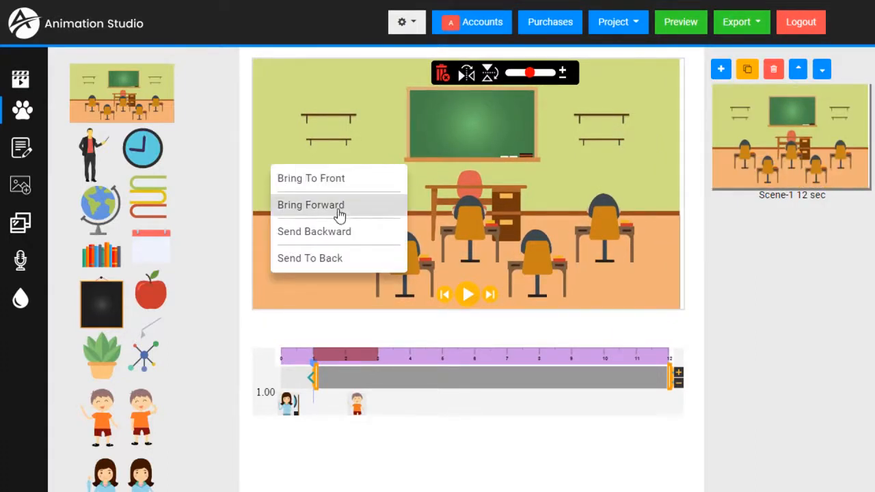
pyautogui.click(326, 259)
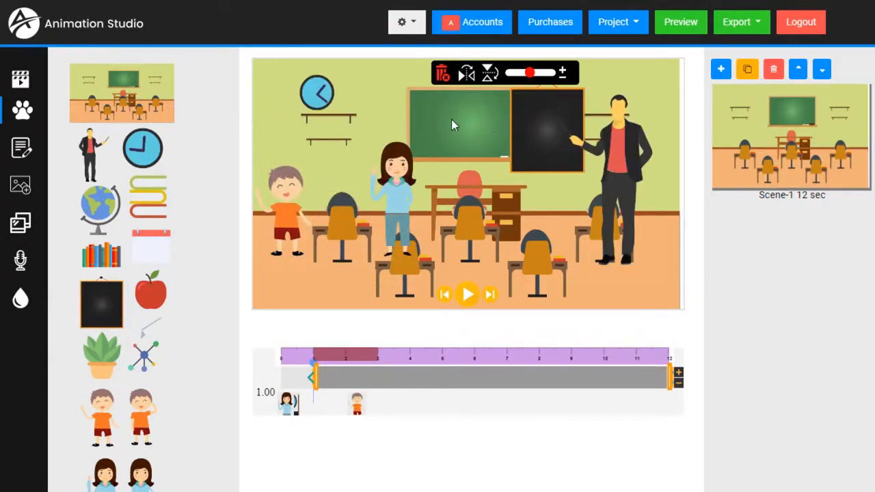
pyautogui.click(534, 140)
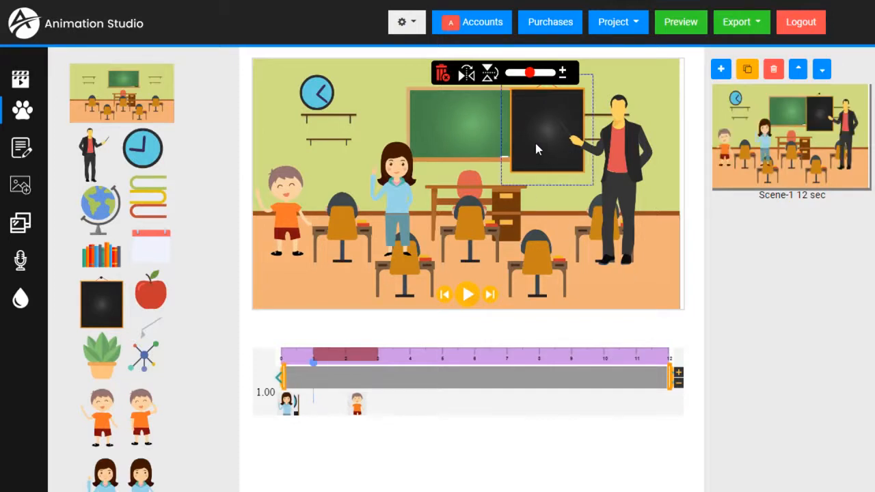
pyautogui.click(443, 75)
# Step: Move the teacher a little to the left
pyautogui.moveTo(627, 170); pyautogui.dragTo(609, 181)
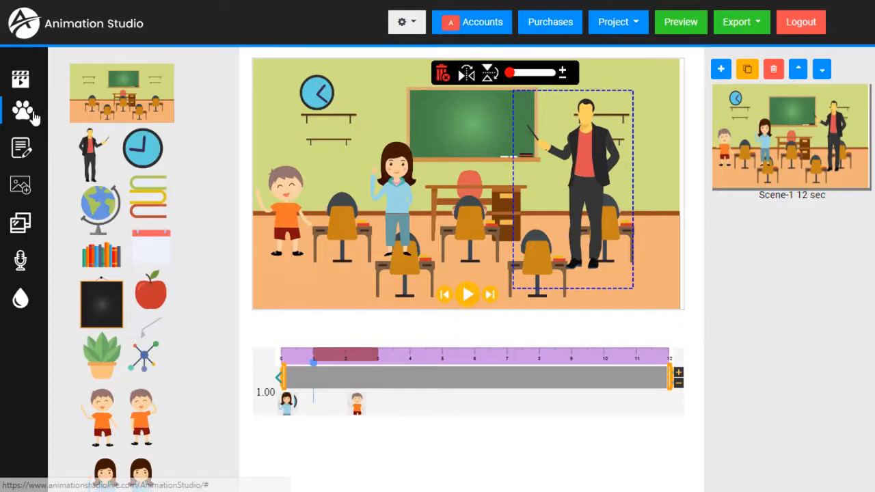
pyautogui.scroll(-1, 167, 247)
pyautogui.scroll(1, 156, 254)
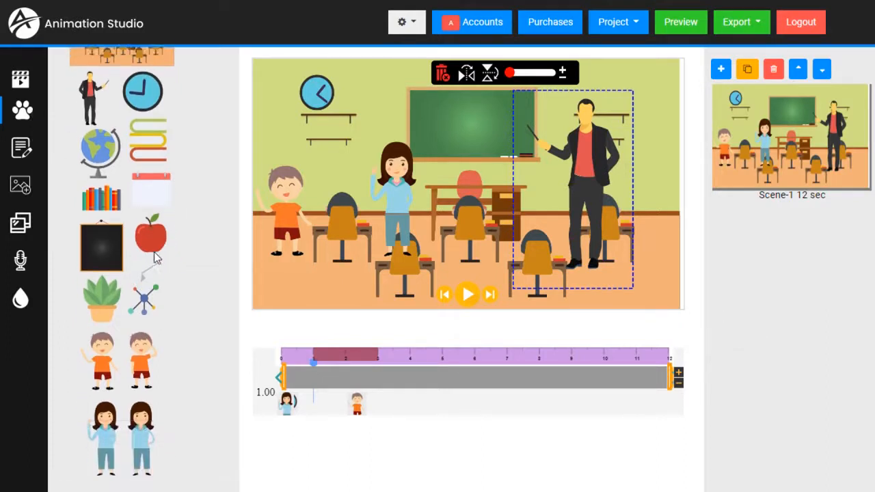
pyautogui.click(25, 122)
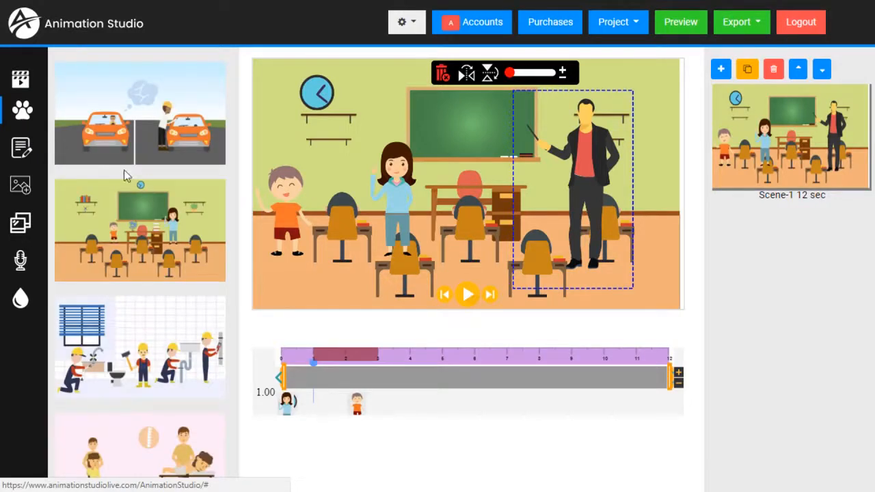
pyautogui.scroll(-10, 156, 230)
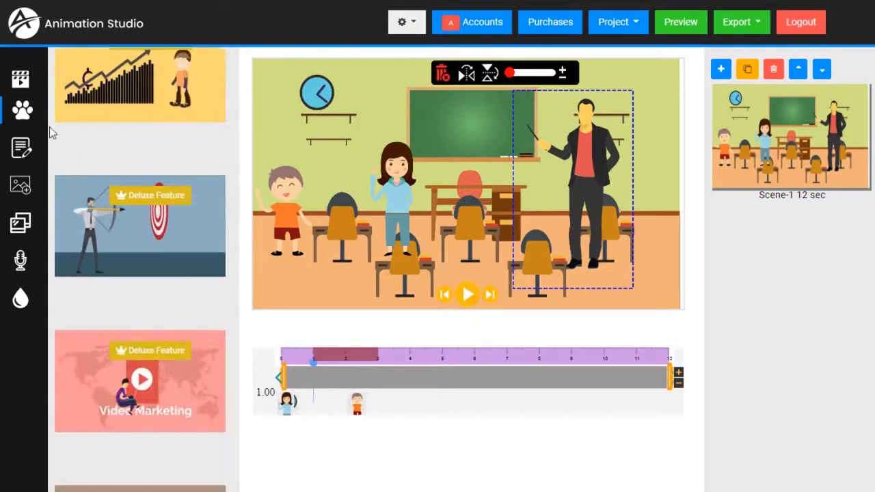
# Step: Add the pirate boy from the pirate scene props and place him beside the teacher
pyautogui.scroll(-10, 157, 253)
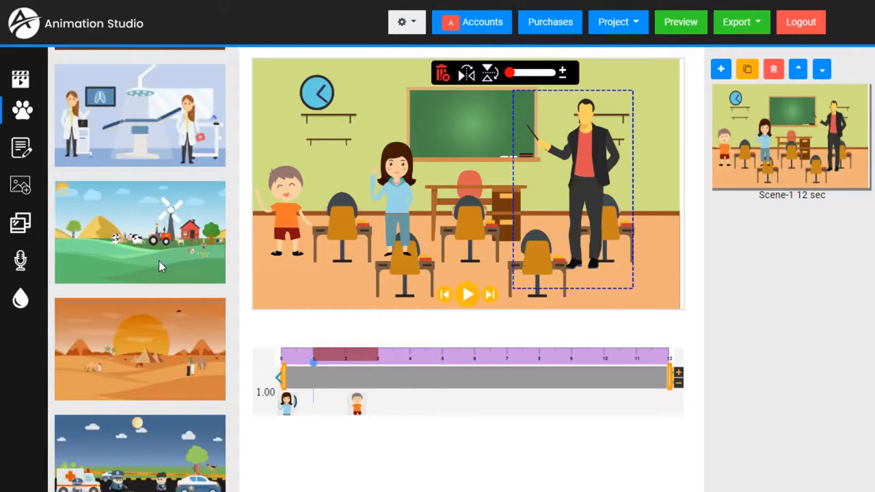
pyautogui.scroll(-3, 160, 266)
pyautogui.scroll(-12, 160, 267)
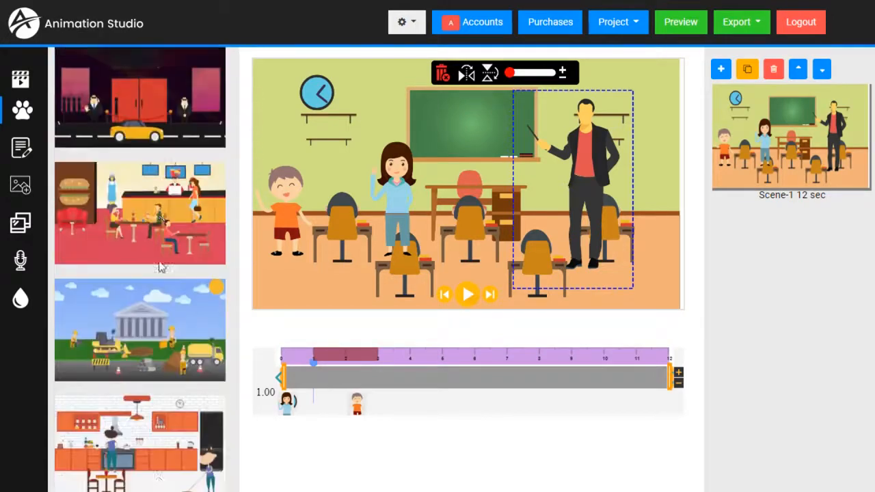
pyautogui.scroll(-2, 161, 266)
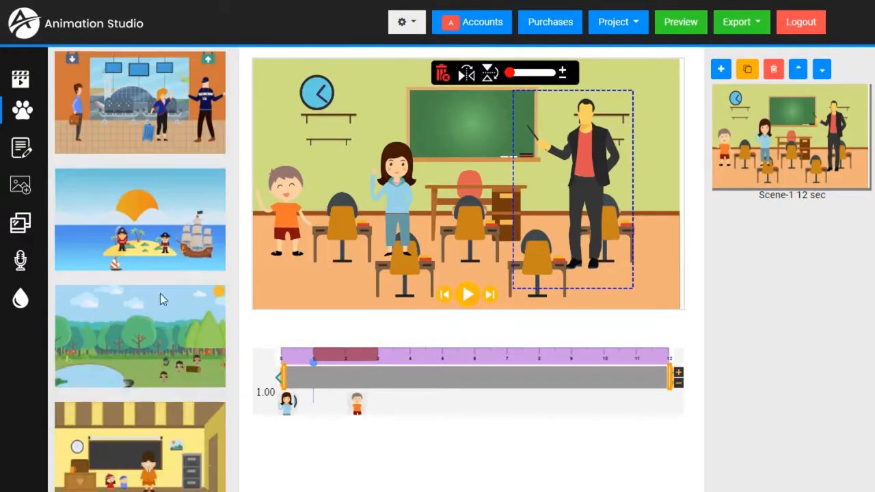
pyautogui.click(156, 229)
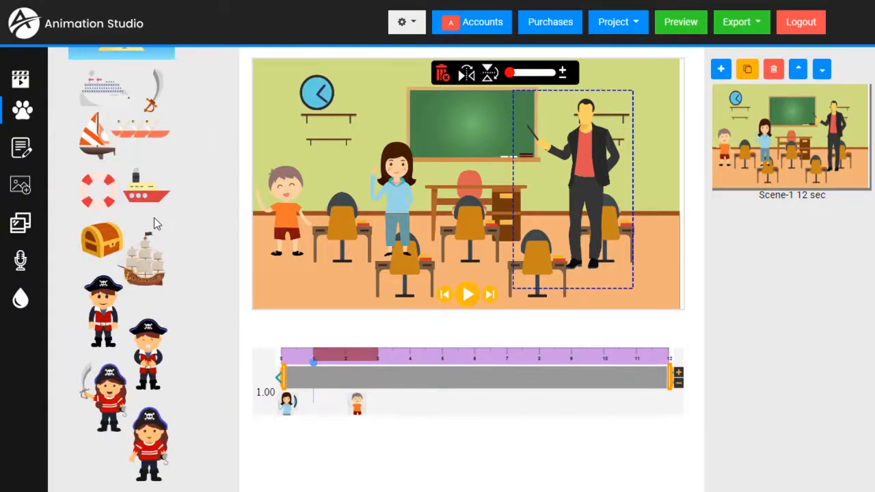
pyautogui.click(106, 316)
pyautogui.moveTo(391, 186); pyautogui.dragTo(652, 221)
# Step: Add the small ship and set it on the front desk
pyautogui.scroll(1, 125, 227)
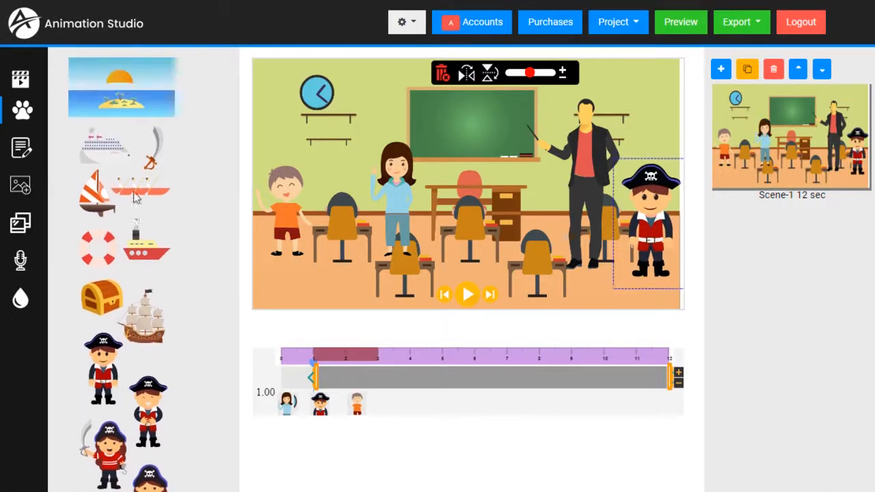
pyautogui.click(144, 256)
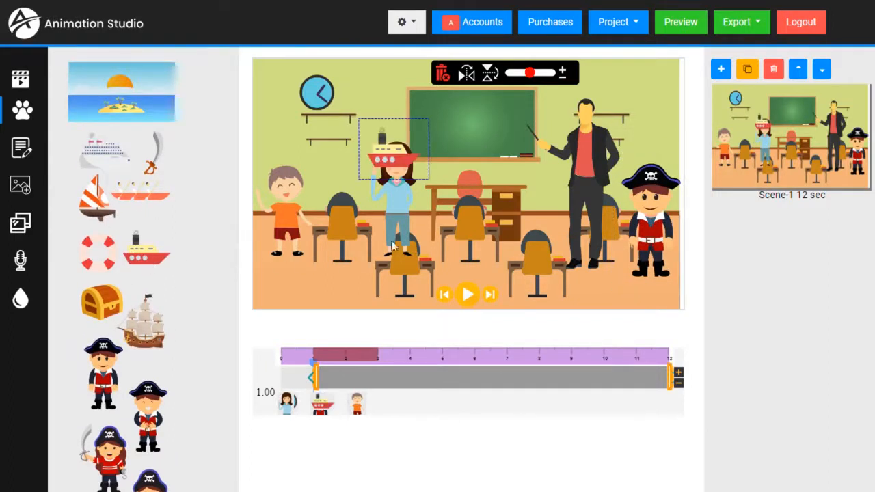
pyautogui.moveTo(392, 152); pyautogui.dragTo(507, 179)
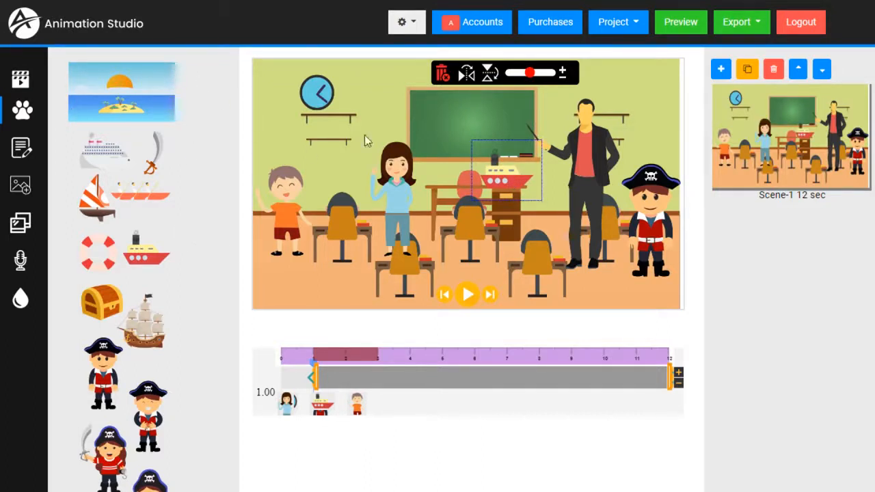
# Step: Insert red-logo.png, shrink it, and position it on the chalkboard
pyautogui.click(23, 194)
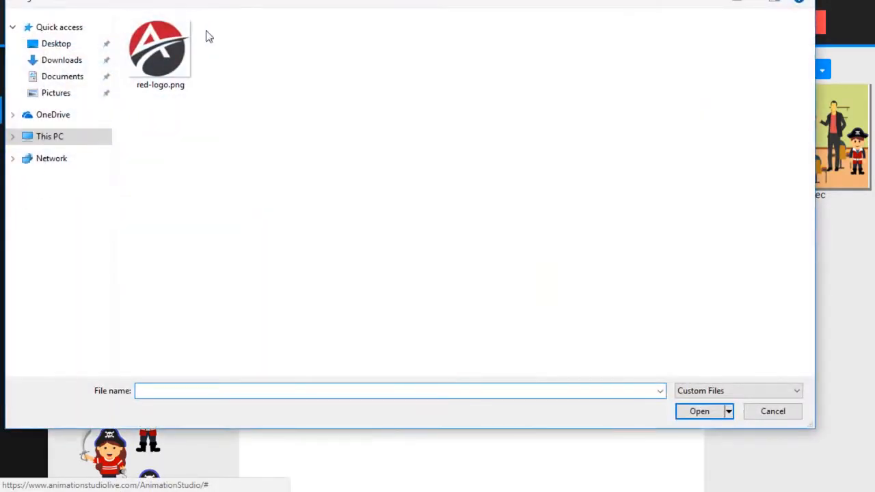
pyautogui.doubleClick(158, 53)
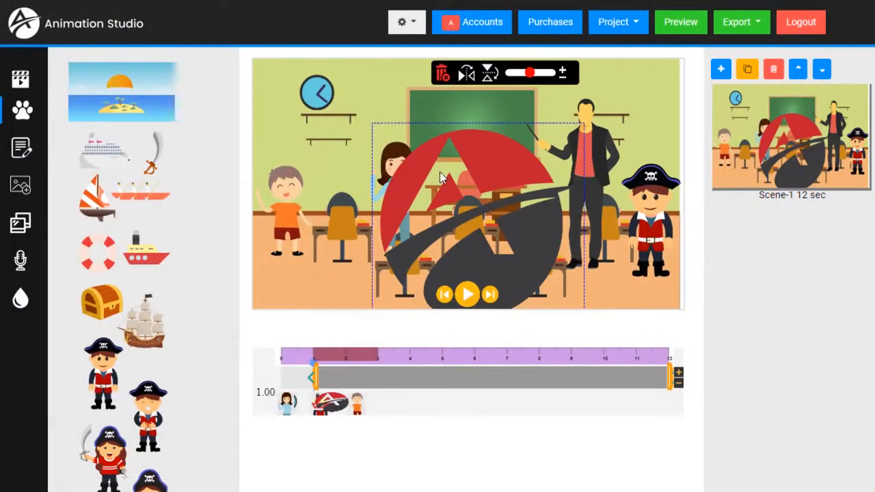
pyautogui.moveTo(531, 73); pyautogui.dragTo(512, 82)
pyautogui.moveTo(416, 144); pyautogui.dragTo(481, 109)
pyautogui.moveTo(514, 75); pyautogui.dragTo(512, 75)
pyautogui.moveTo(474, 120); pyautogui.dragTo(479, 127)
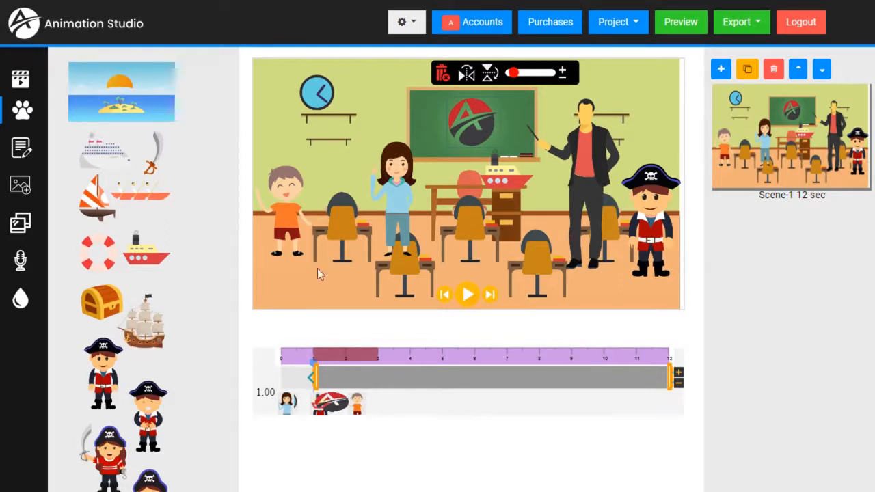
# Step: Add a 'This Is A Demo' watermark at font size 32
pyautogui.click(18, 309)
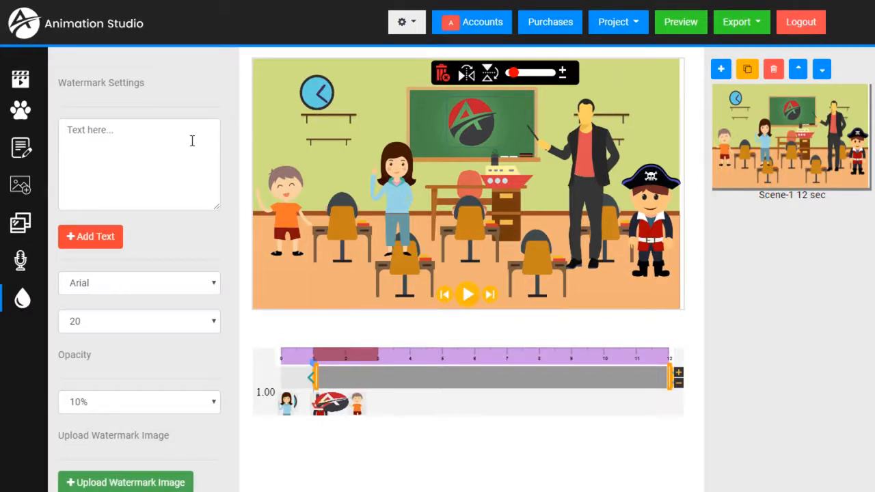
pyautogui.scroll(-1, 169, 144)
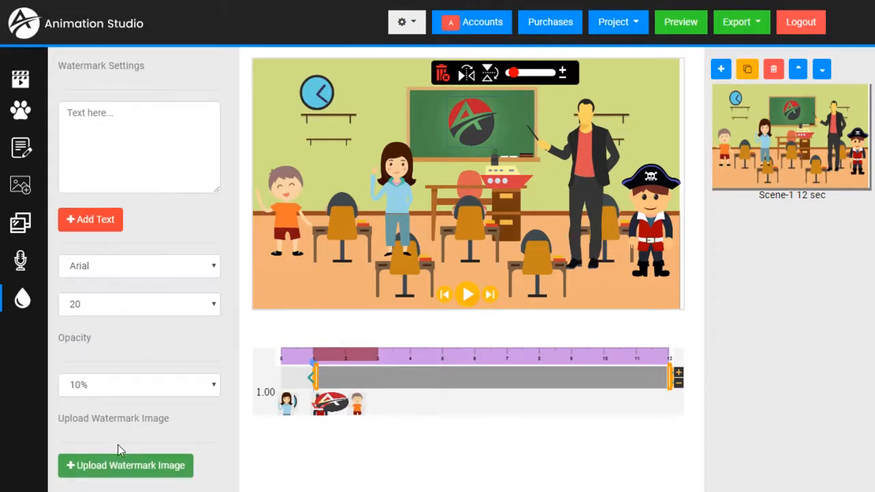
pyautogui.scroll(1, 120, 124)
pyautogui.click(118, 141)
pyautogui.write('T')
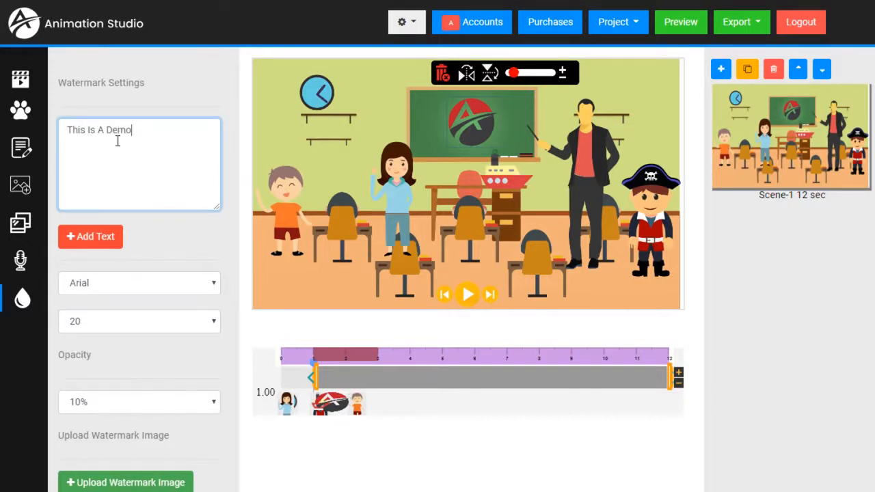
pyautogui.write('his Is A Demo')
pyautogui.click(134, 318)
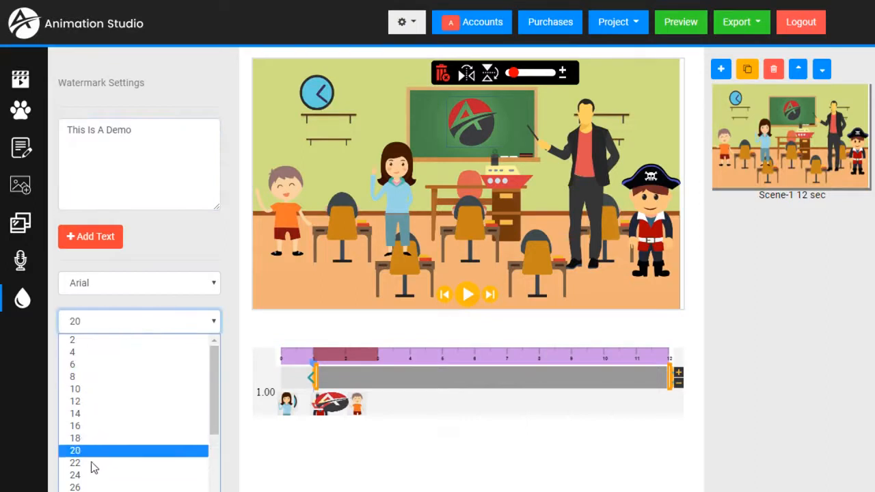
pyautogui.click(75, 491)
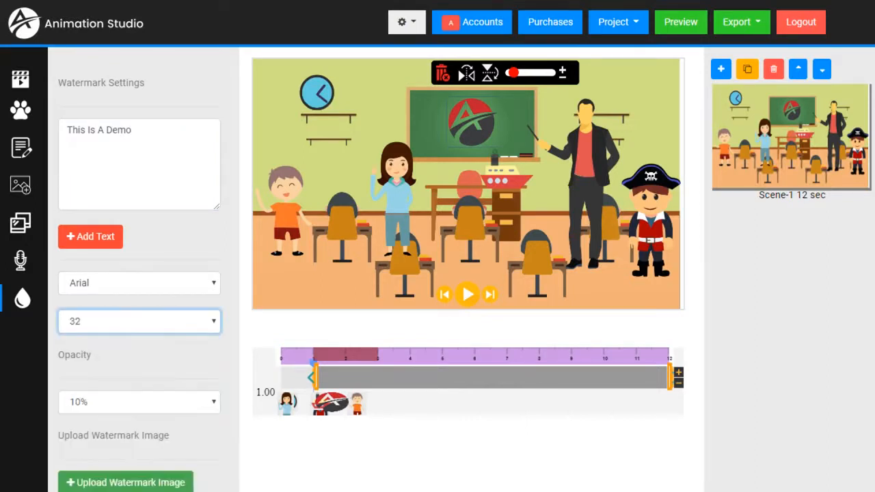
pyautogui.click(97, 239)
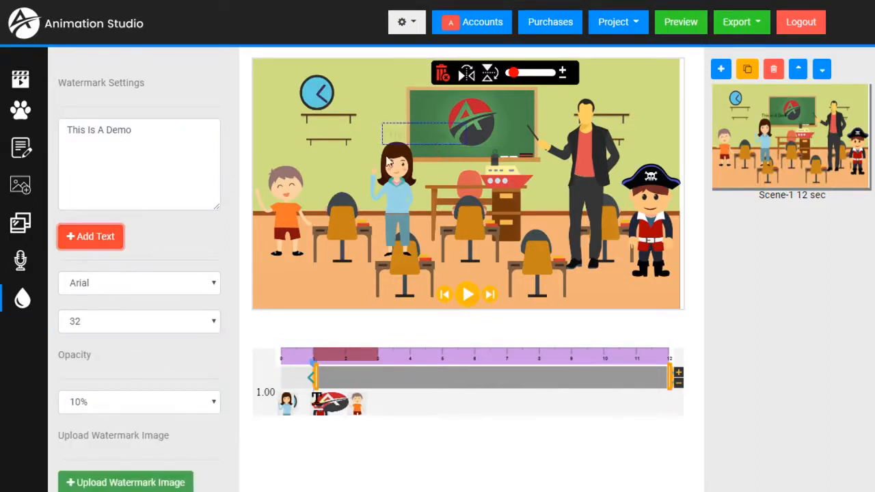
# Step: Enlarge the watermark to font size 96 and move it to the scene's middle
pyautogui.click(212, 330)
pyautogui.scroll(-10, 180, 383)
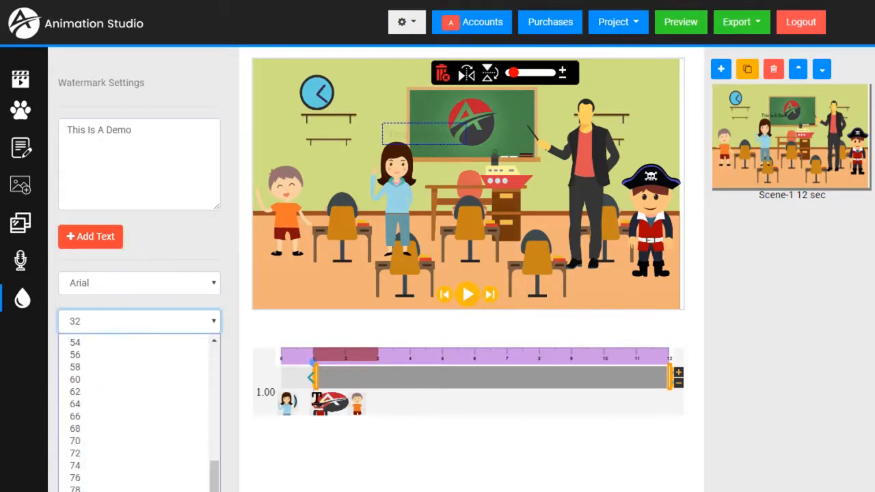
pyautogui.click(116, 490)
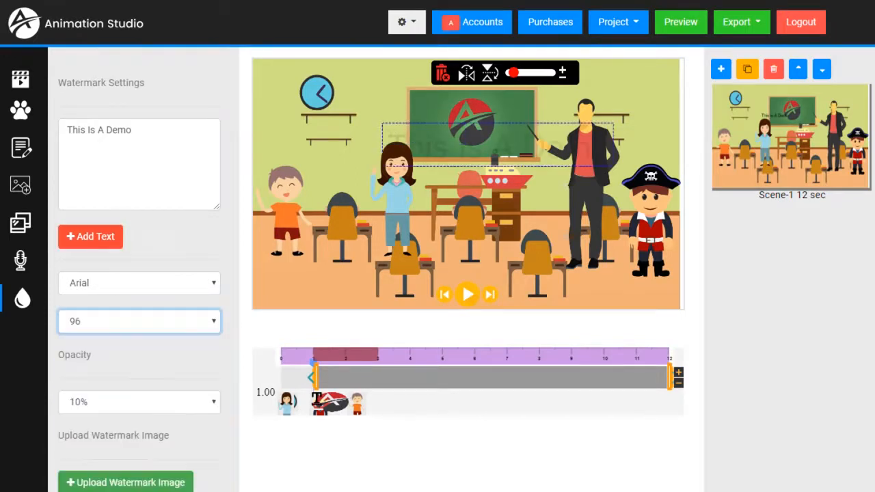
pyautogui.click(436, 147)
pyautogui.moveTo(436, 146); pyautogui.dragTo(417, 190)
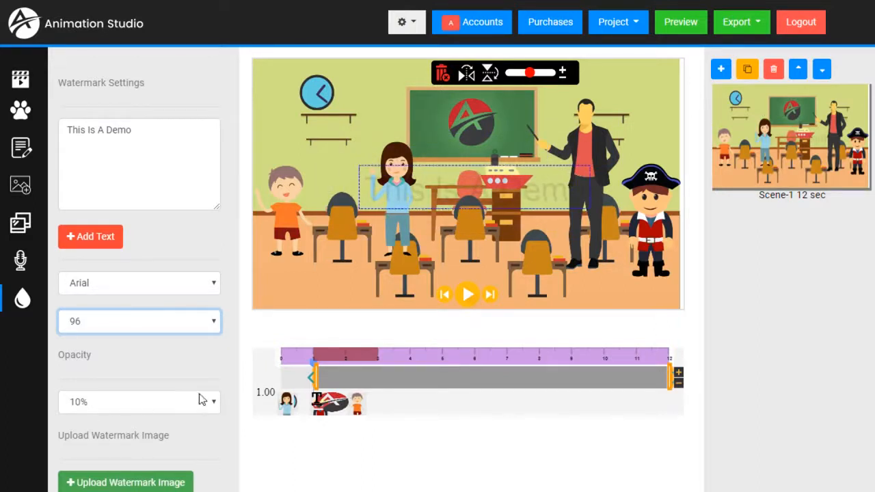
# Step: Set the watermark opacity to 50% and place it over the blackboard
pyautogui.click(213, 405)
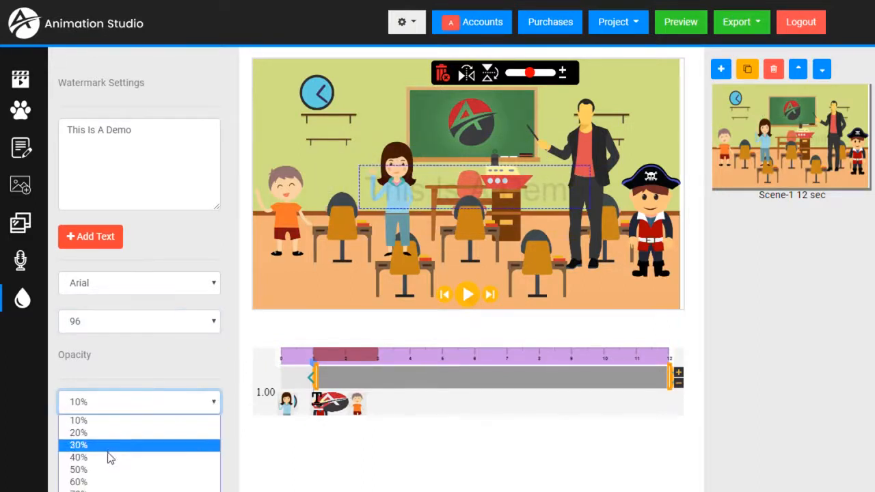
pyautogui.click(108, 458)
pyautogui.click(216, 404)
pyautogui.click(151, 463)
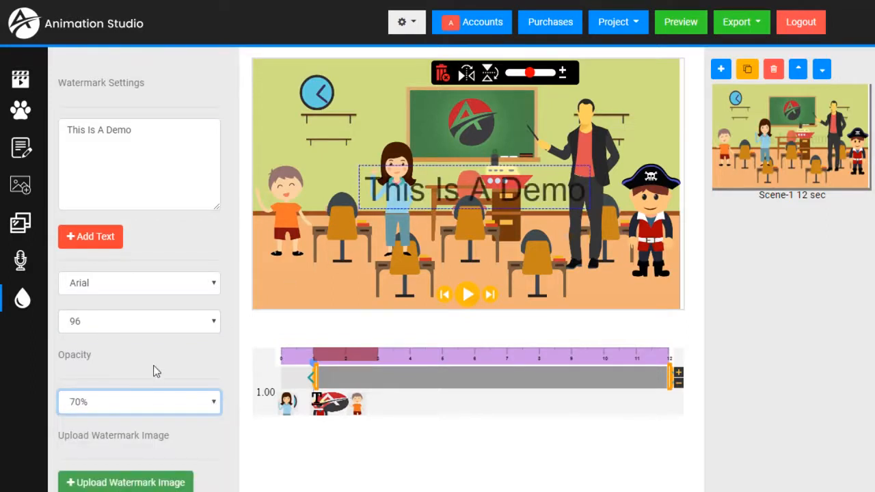
pyautogui.click(156, 403)
pyautogui.click(107, 470)
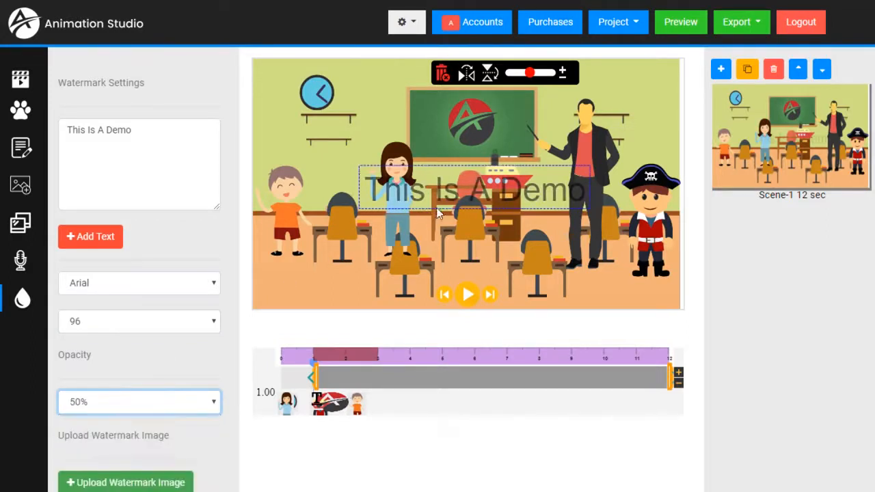
pyautogui.moveTo(418, 194); pyautogui.dragTo(411, 184)
pyautogui.moveTo(427, 119); pyautogui.dragTo(423, 111)
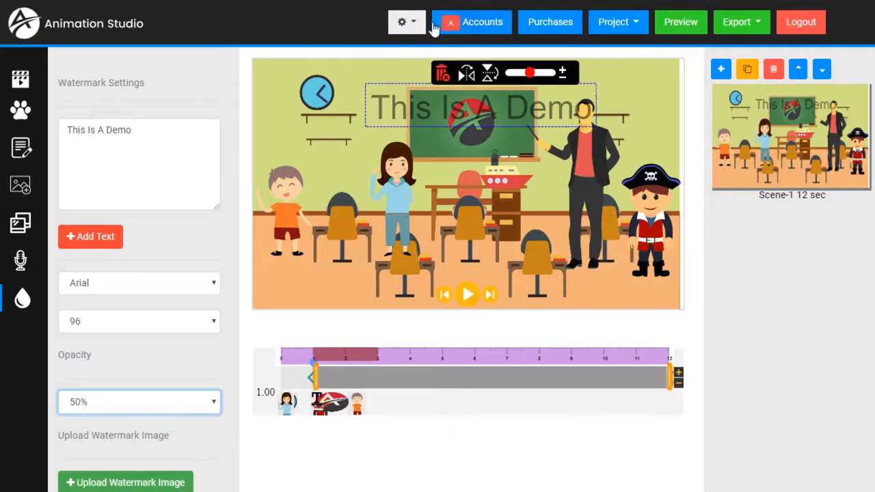
# Step: Save the project as 'school'
pyautogui.click(633, 22)
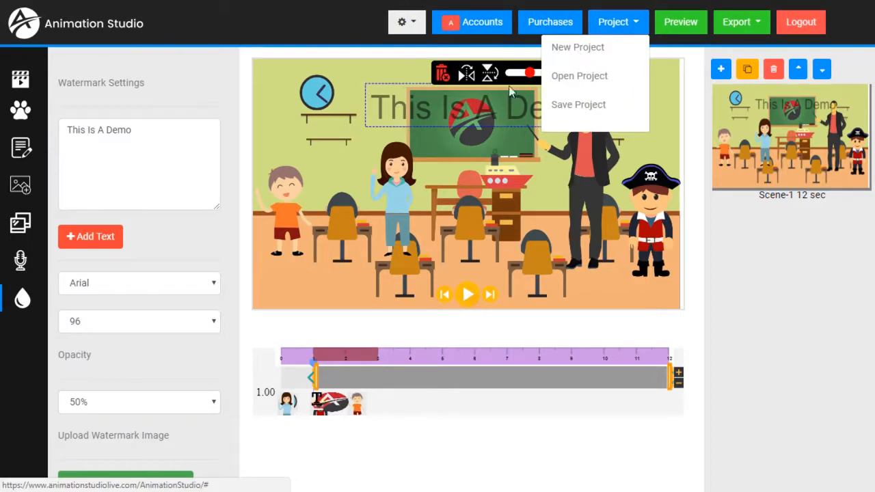
pyautogui.click(562, 107)
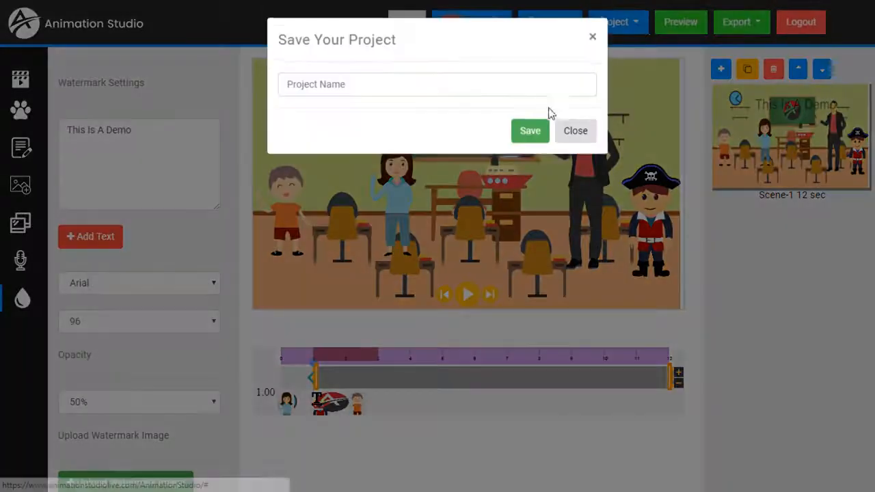
pyautogui.click(428, 86)
pyautogui.write('ws')
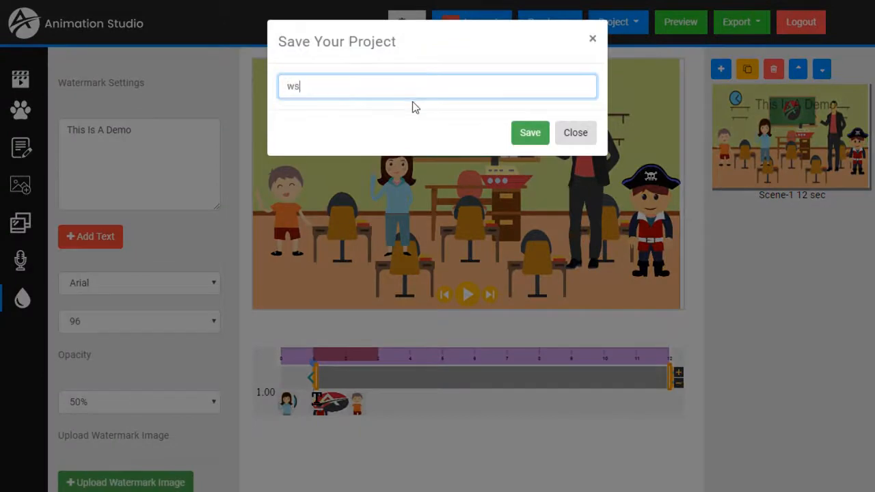
pyautogui.write('chool')
pyautogui.click(529, 134)
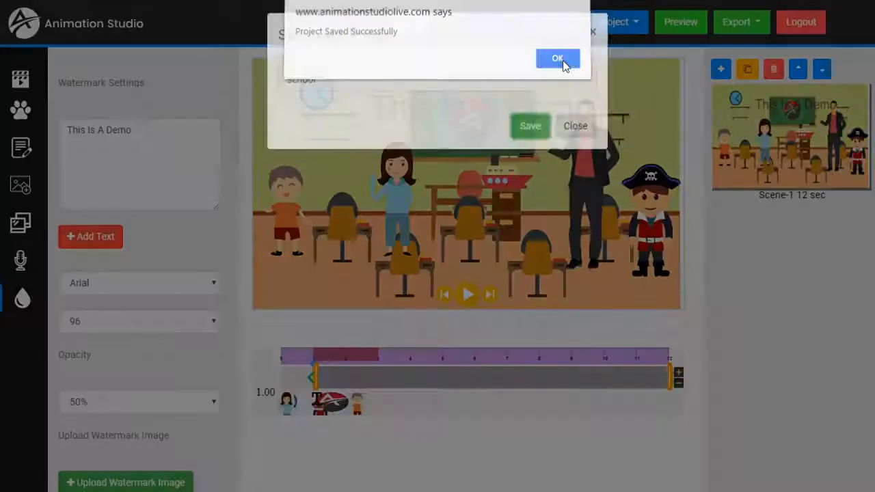
pyautogui.click(562, 62)
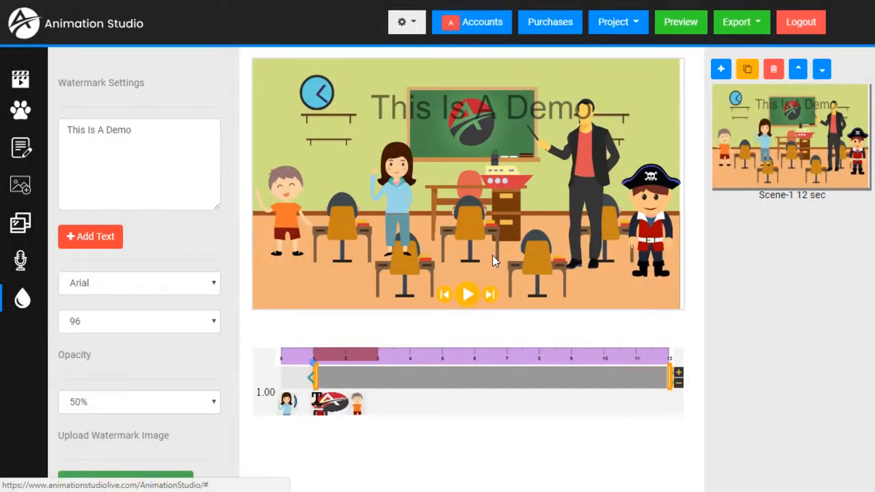
# Step: Check the saved projects list, then delete the 'This Is A Demo' watermark
pyautogui.click(636, 28)
pyautogui.click(581, 78)
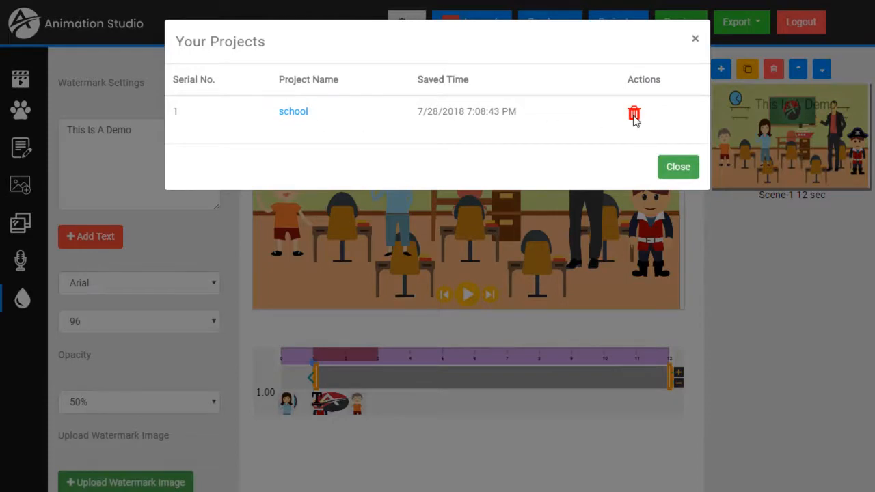
pyautogui.click(682, 171)
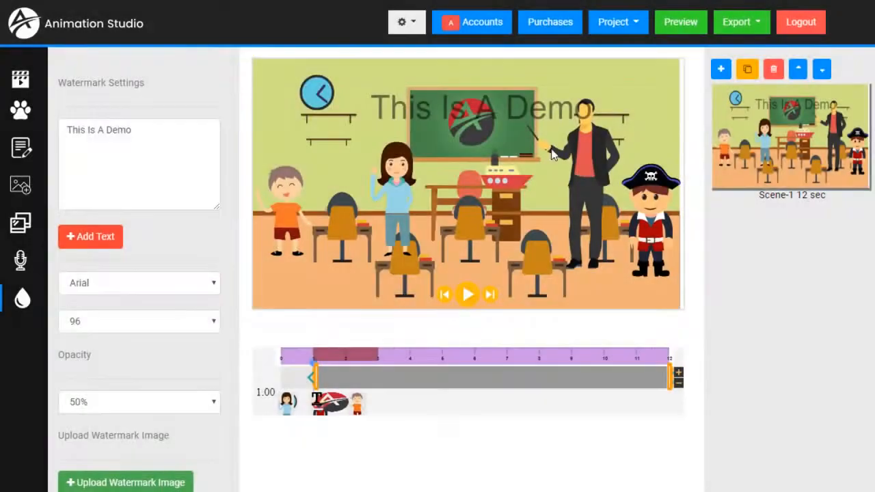
pyautogui.click(459, 120)
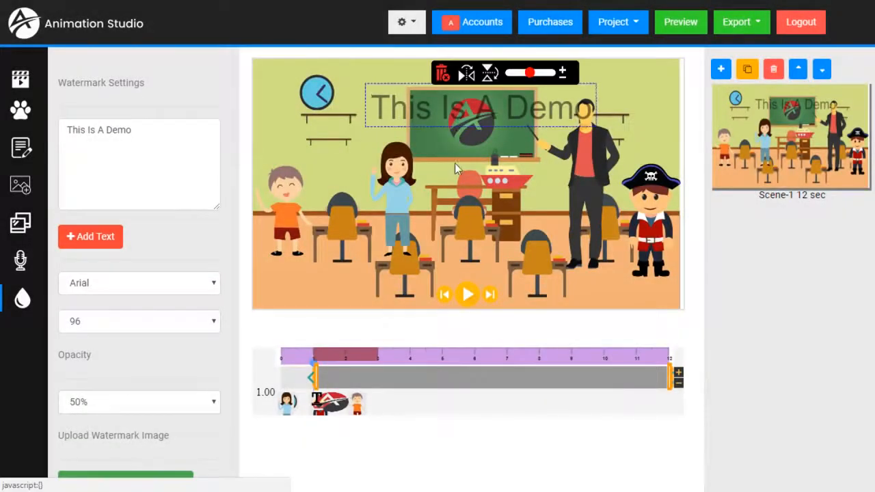
pyautogui.click(442, 74)
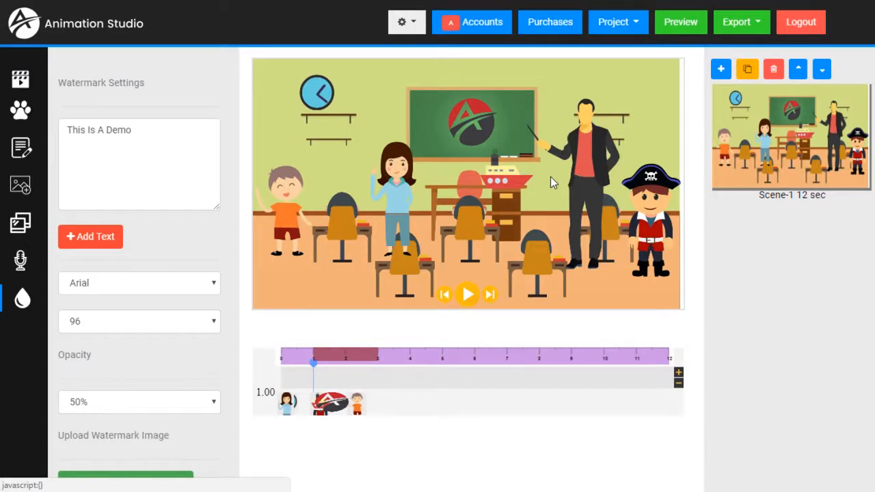
pyautogui.click(534, 23)
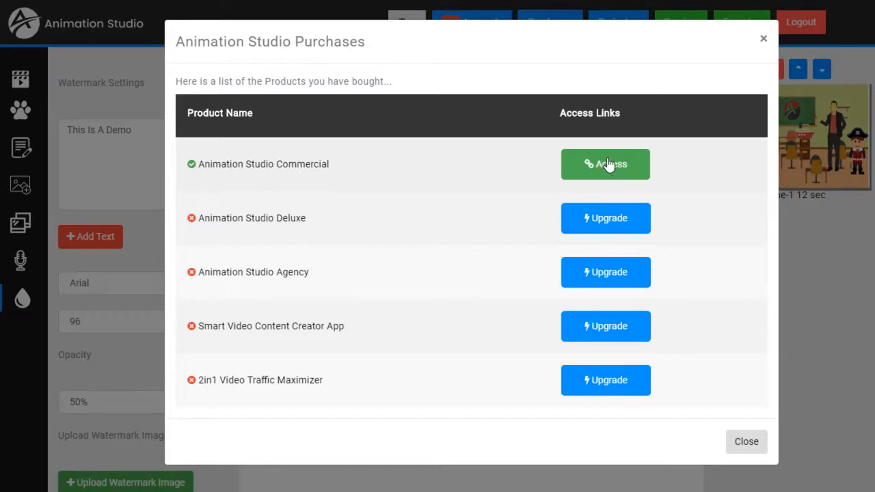
pyautogui.click(743, 454)
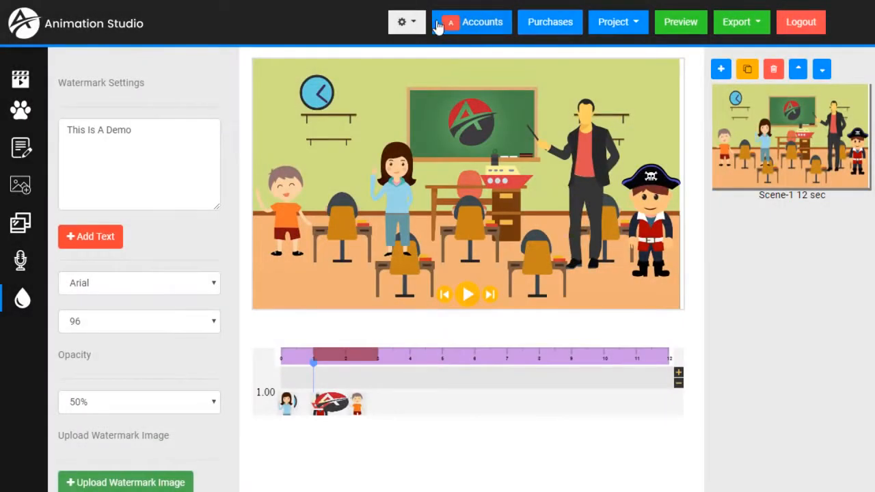
# Step: Create a new user account with a test e-mail address and a short password, then close the form
pyautogui.click(482, 29)
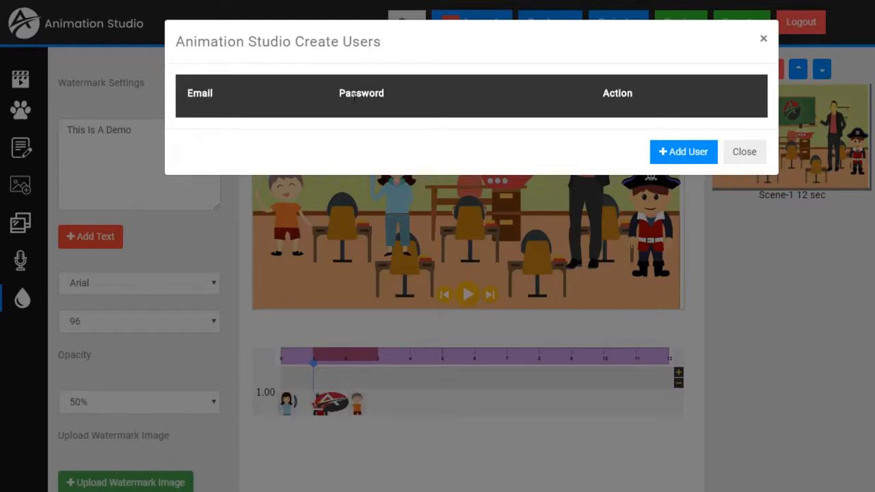
pyautogui.click(669, 157)
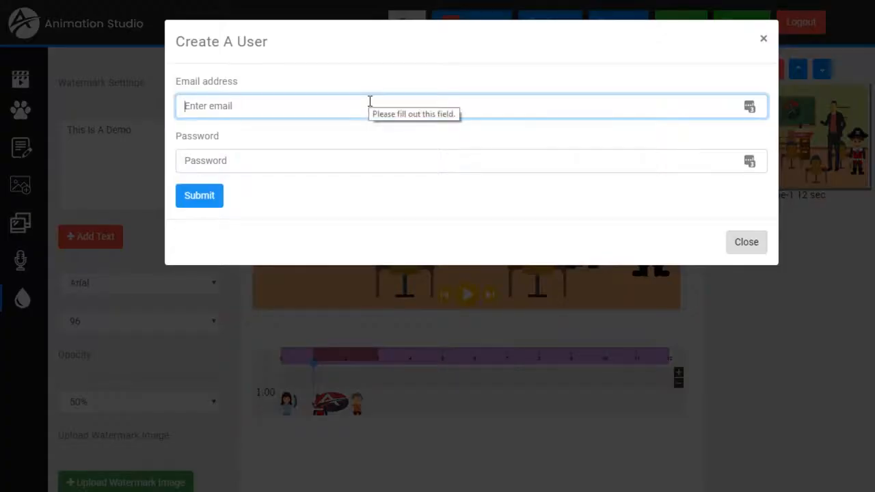
pyautogui.write('test@te')
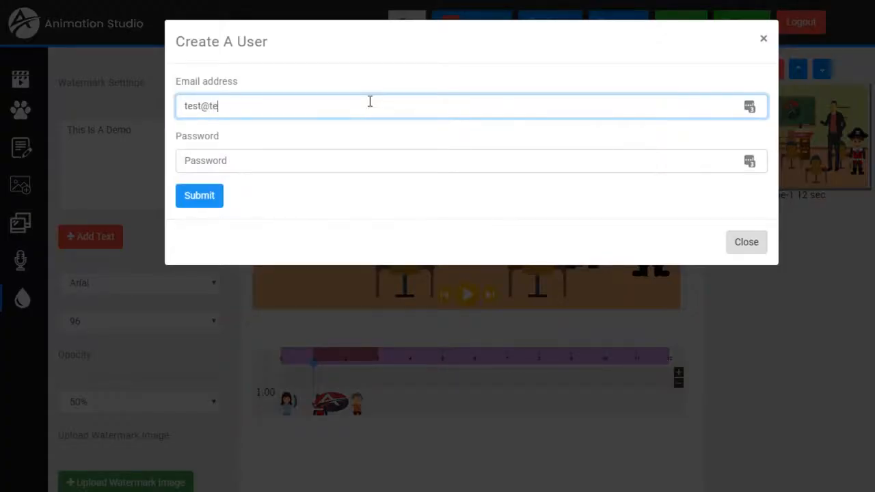
pyautogui.write('st.com')
pyautogui.press('Tab')
pyautogui.write('123')
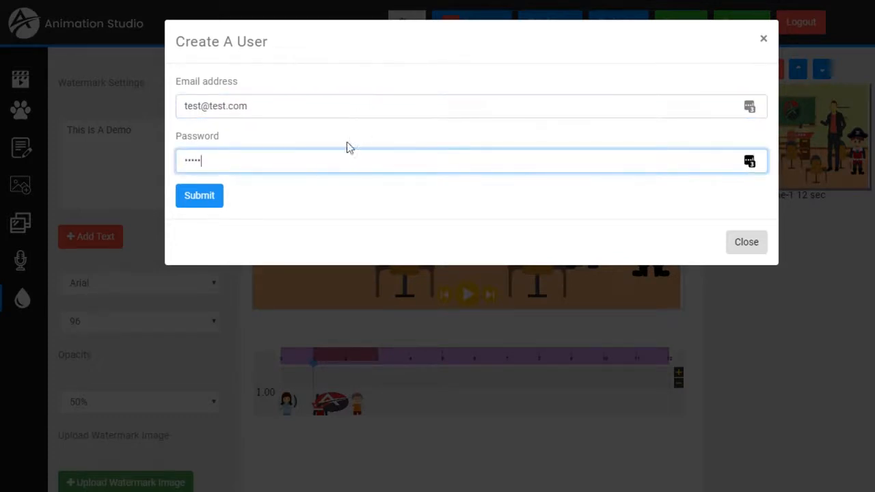
pyautogui.click(210, 205)
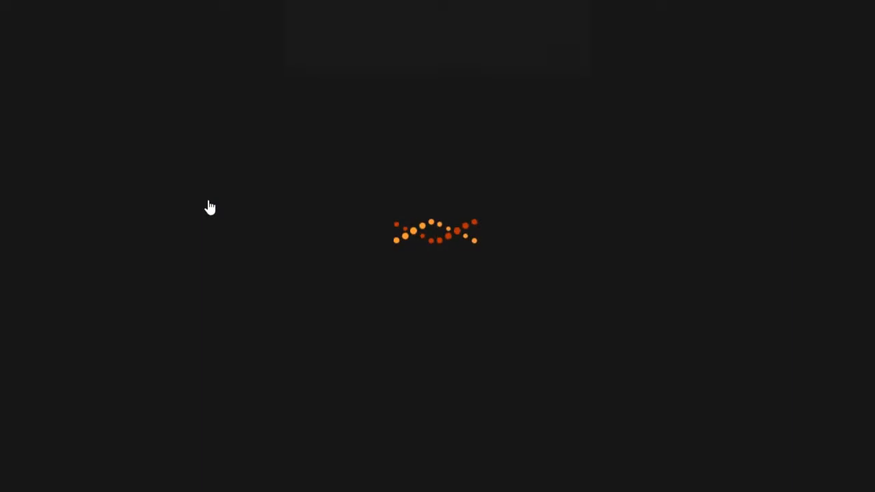
pyautogui.click(544, 70)
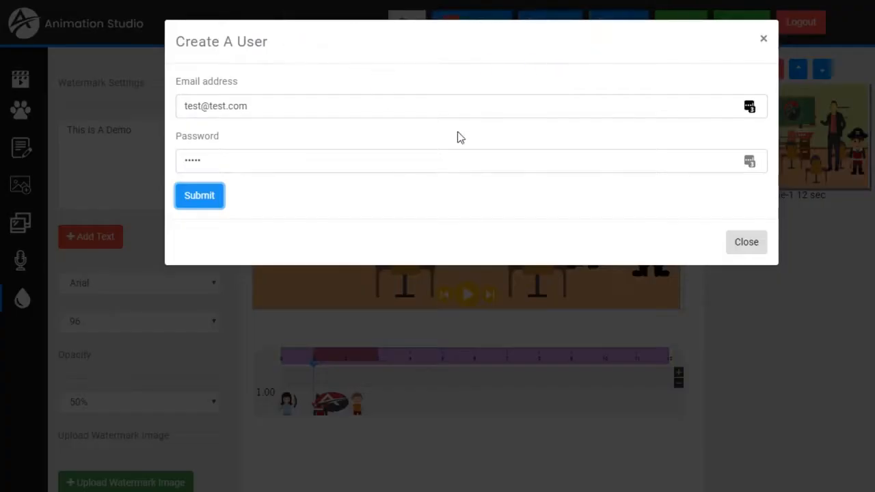
pyautogui.click(728, 242)
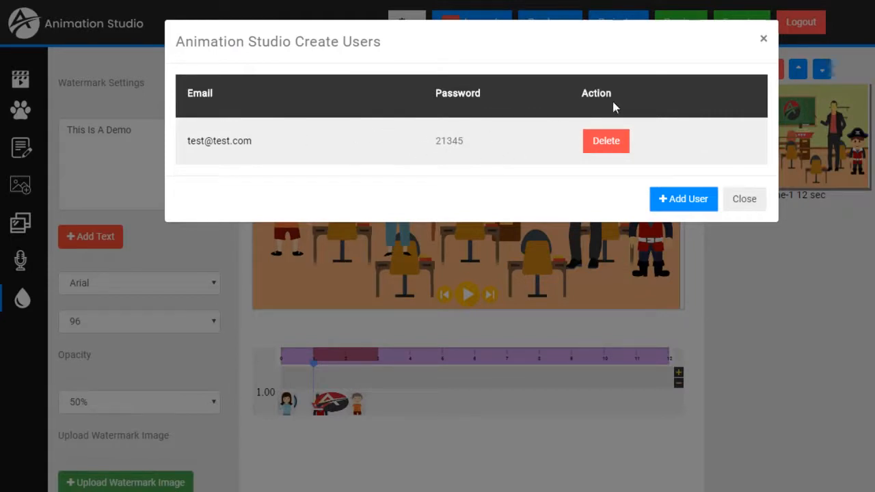
# Step: Close the user accounts list and briefly check the training and support options
pyautogui.click(755, 208)
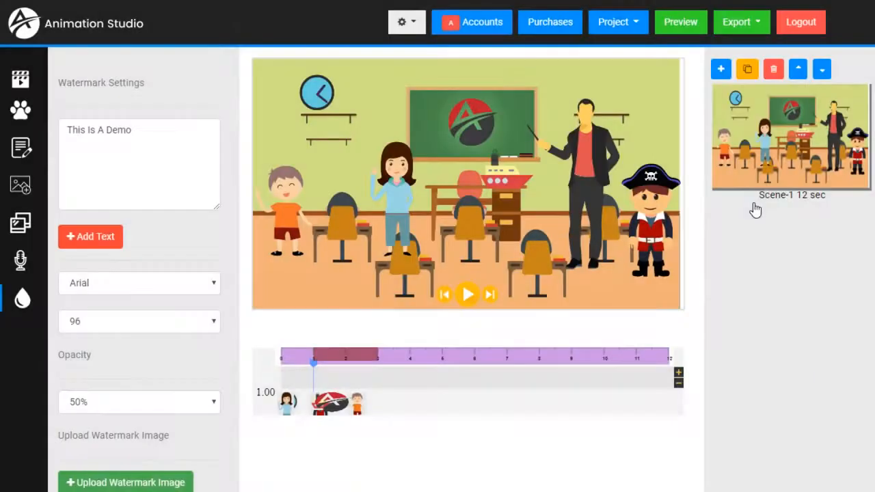
pyautogui.click(416, 25)
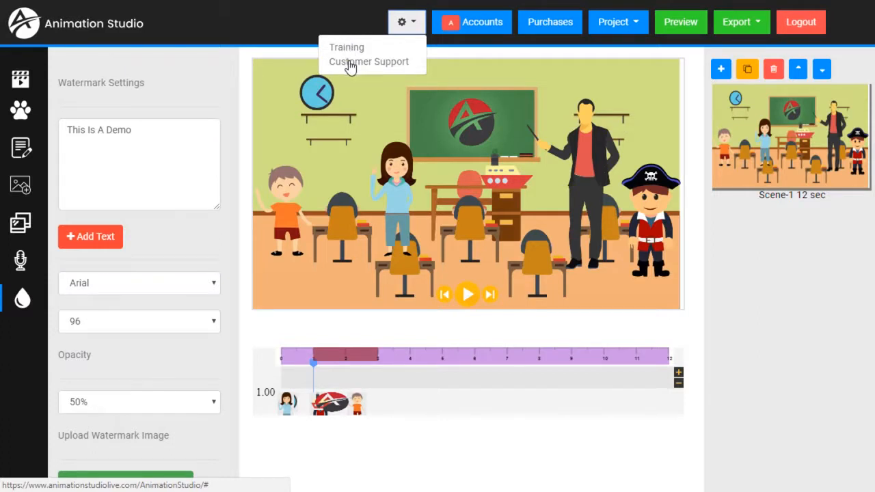
pyautogui.click(277, 17)
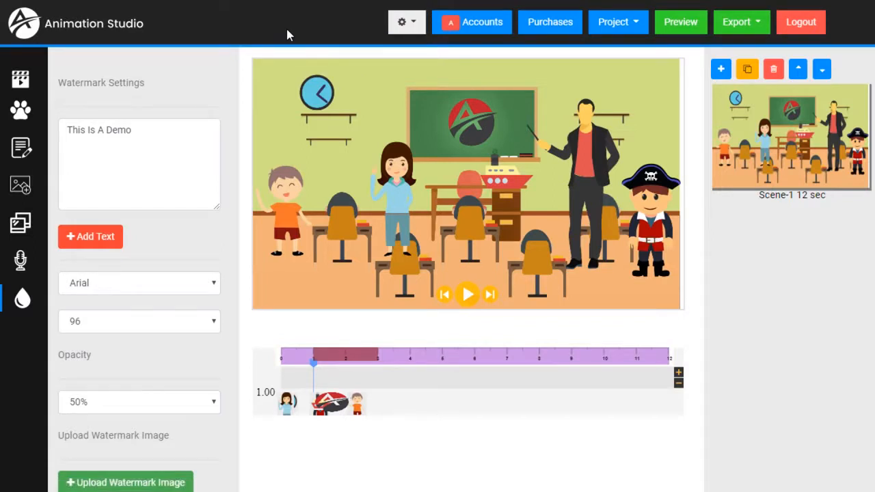
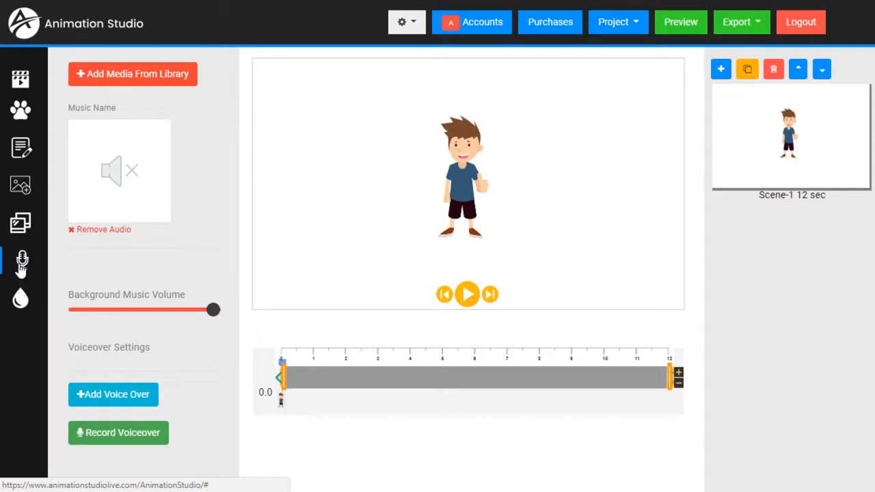
# Step: Open the voiceover dialog and load the Optometrist script from Pre Build Scripts
pyautogui.scroll(-3, 182, 300)
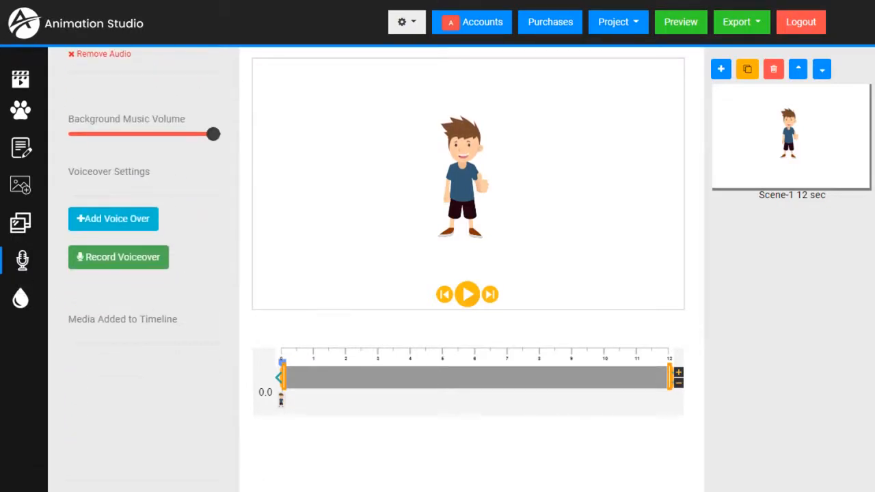
pyautogui.click(116, 228)
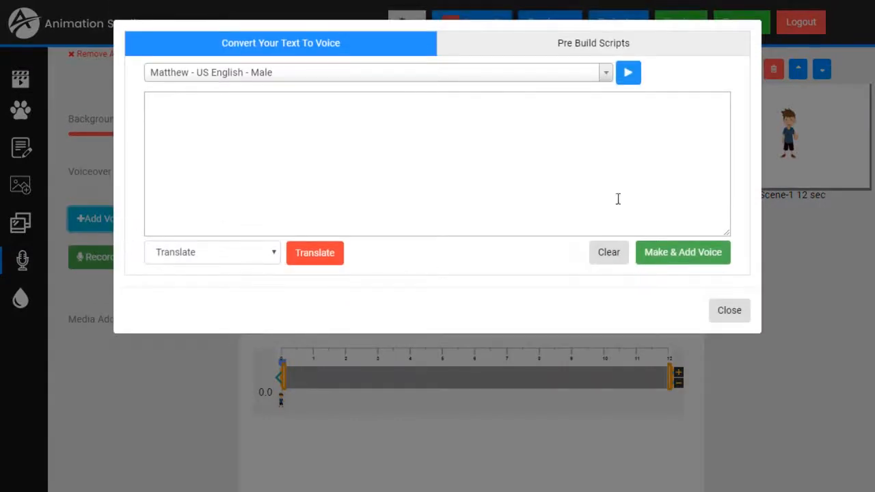
pyautogui.click(629, 46)
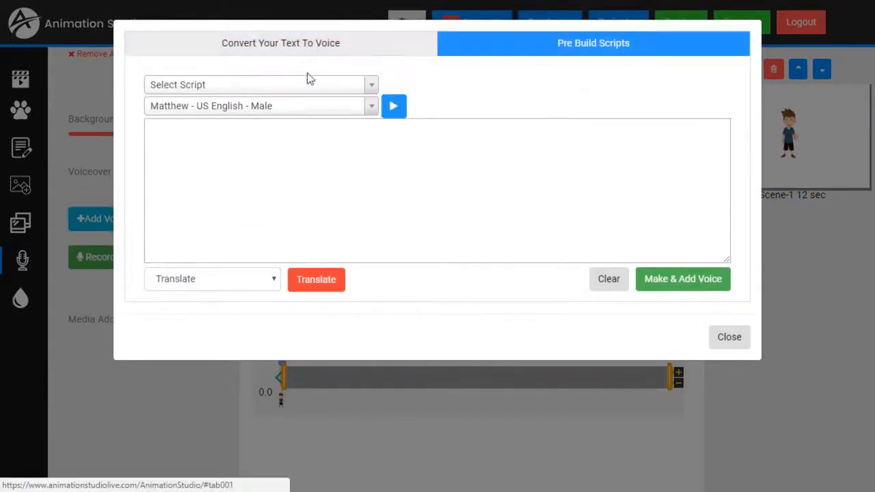
pyautogui.click(269, 87)
pyautogui.click(182, 175)
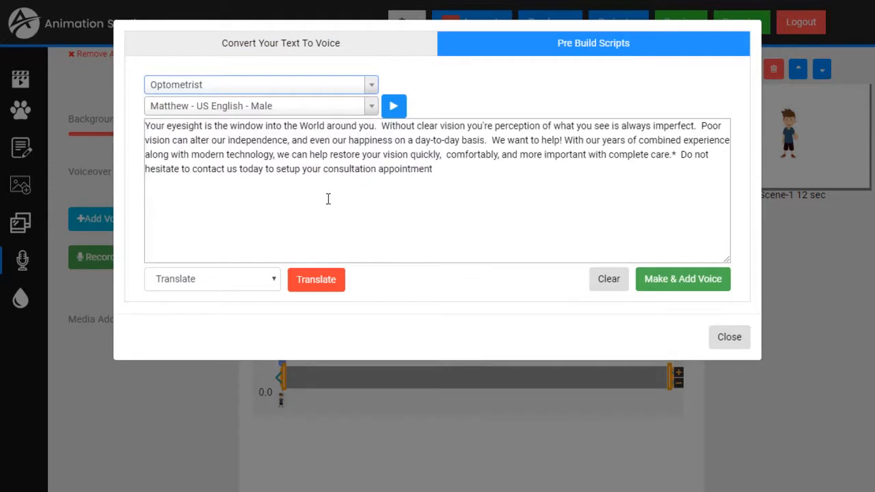
# Step: Paste the Optometrist script into the text-to-voice box, preview it, and bring up the voice list
pyautogui.click(314, 51)
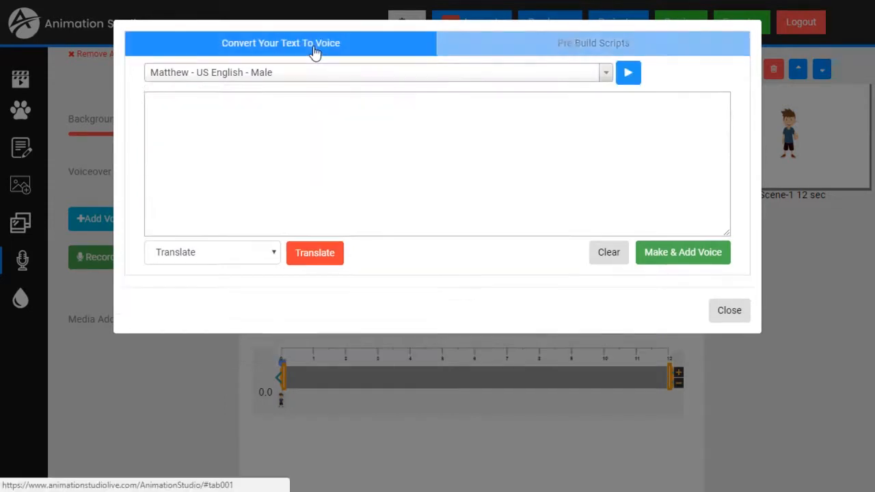
pyautogui.click(285, 136)
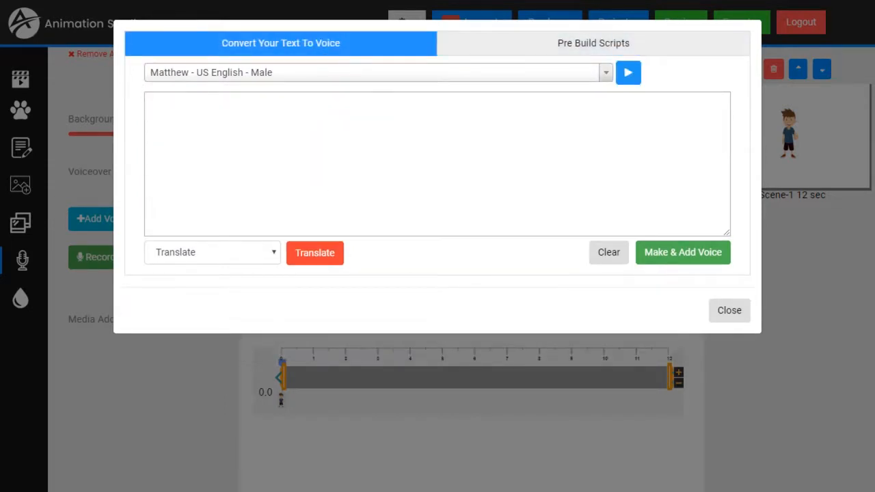
pyautogui.write("Your eyesight is the window into the World around you.  Without clear vision you're perception of what you see is always imperfect.  Poor vision can alter our independence, and even our happiness on a day-to-day basis.  We want to help! With our years of combined experience along with modern technology, we can help restore your vision quickly,  comfortably, and more important with complete care.  Do not hesitate to contact us today to setup your consultation appointment")
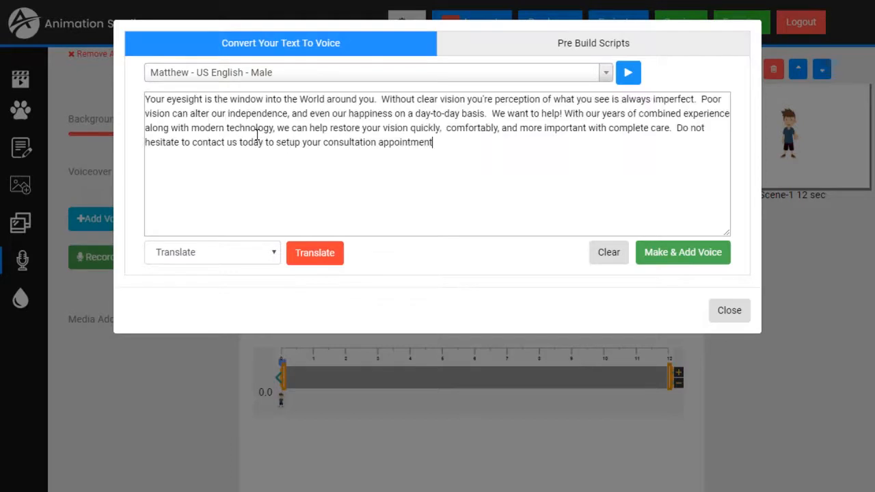
pyautogui.click(629, 74)
pyautogui.click(227, 79)
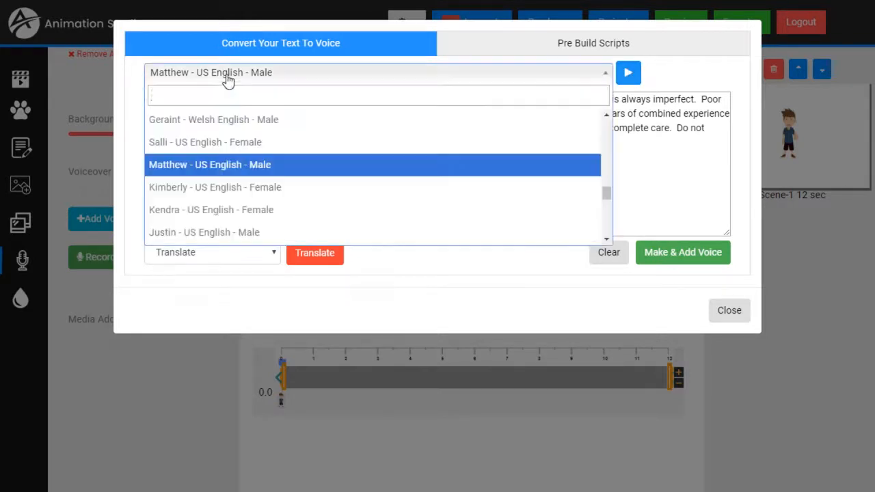
# Step: Preview the script in the Kimberly and Joey US English voices
pyautogui.click(192, 188)
pyautogui.click(623, 78)
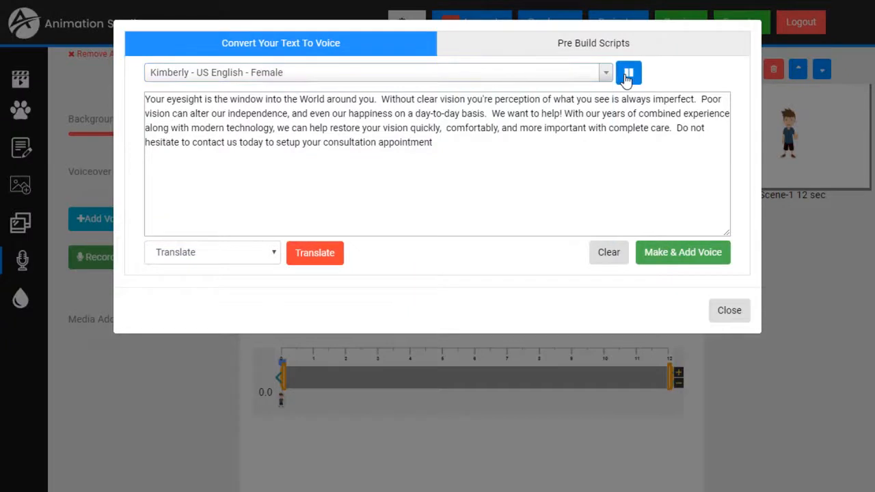
pyautogui.click(634, 79)
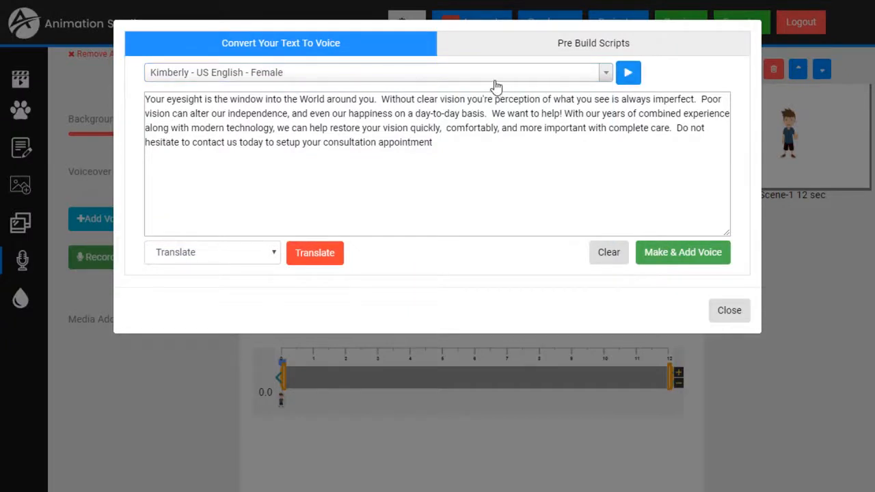
pyautogui.click(489, 80)
pyautogui.click(217, 214)
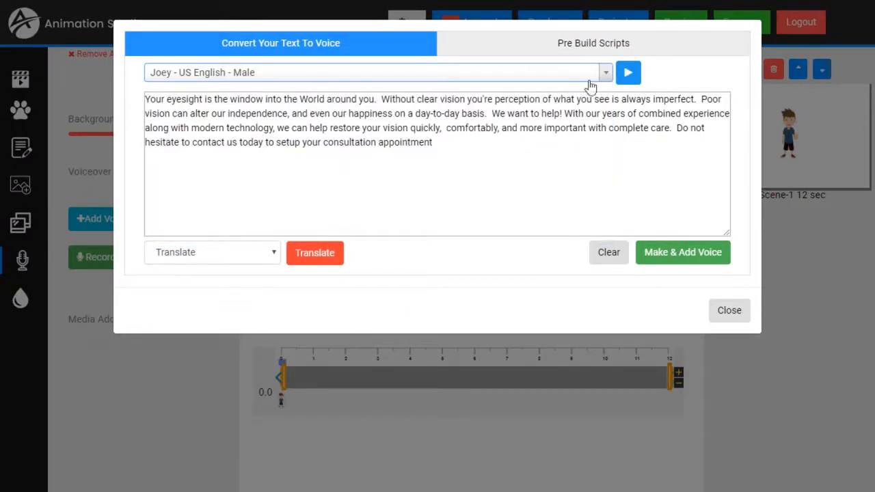
pyautogui.click(628, 73)
pyautogui.click(633, 77)
# Step: Browse the voice list, choose Miguel - US Spanish - Male, and preview the script
pyautogui.scroll(3, 550, 79)
pyautogui.click(539, 78)
pyautogui.scroll(10, 282, 177)
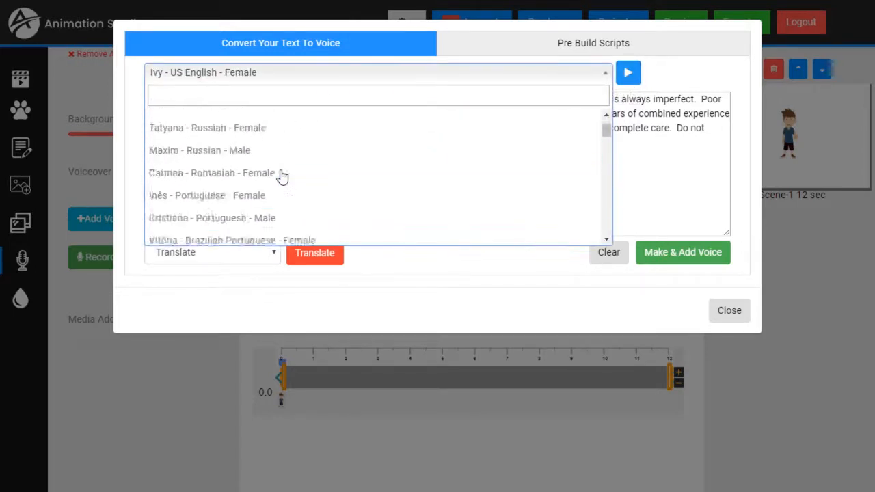
pyautogui.scroll(1, 282, 177)
pyautogui.scroll(-3, 280, 176)
pyautogui.scroll(-4, 280, 176)
pyautogui.scroll(-3, 278, 177)
pyautogui.scroll(-6, 277, 177)
pyautogui.scroll(-1, 278, 177)
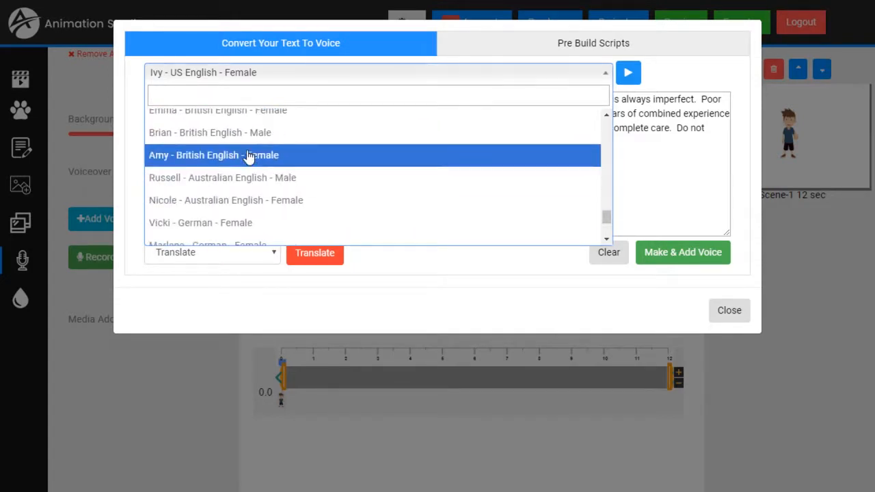
pyautogui.scroll(-2, 248, 157)
pyautogui.scroll(5, 249, 156)
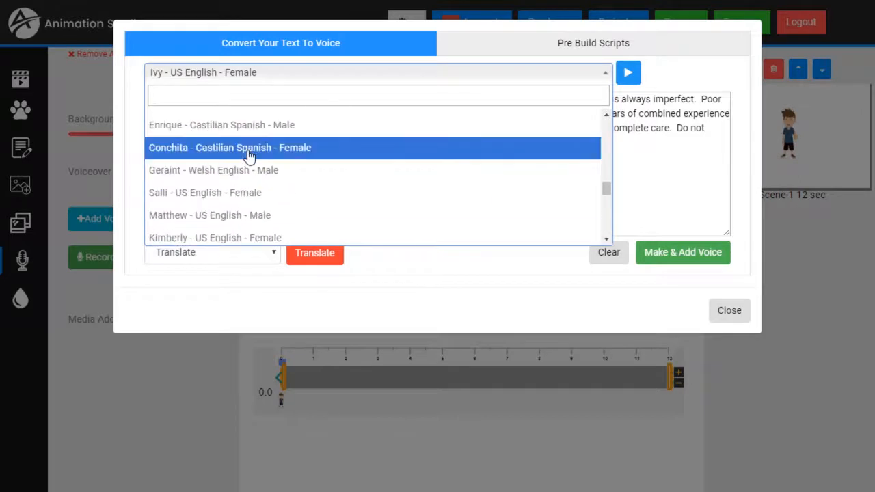
pyautogui.scroll(3, 248, 156)
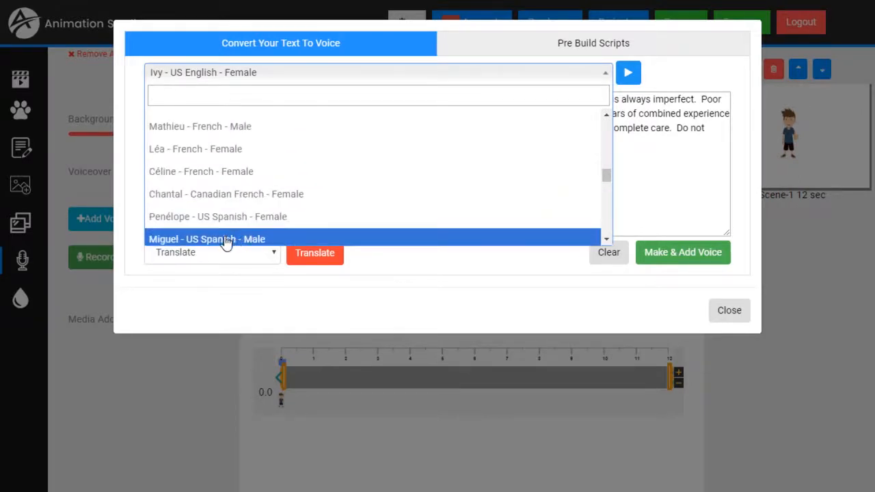
pyautogui.click(226, 239)
pyautogui.click(630, 74)
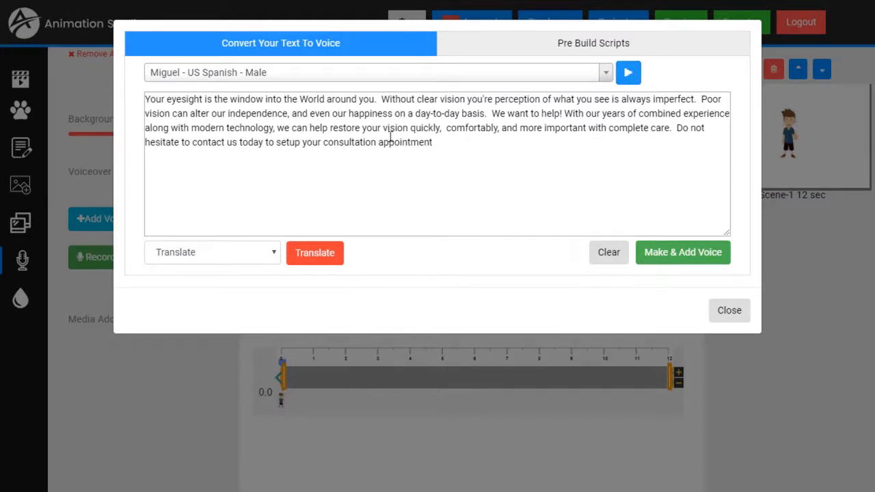
# Step: Translate the script to Spanish and add the voiceover to the scene as Temp0.mp3
pyautogui.moveTo(463, 140); pyautogui.dragTo(80, 90)
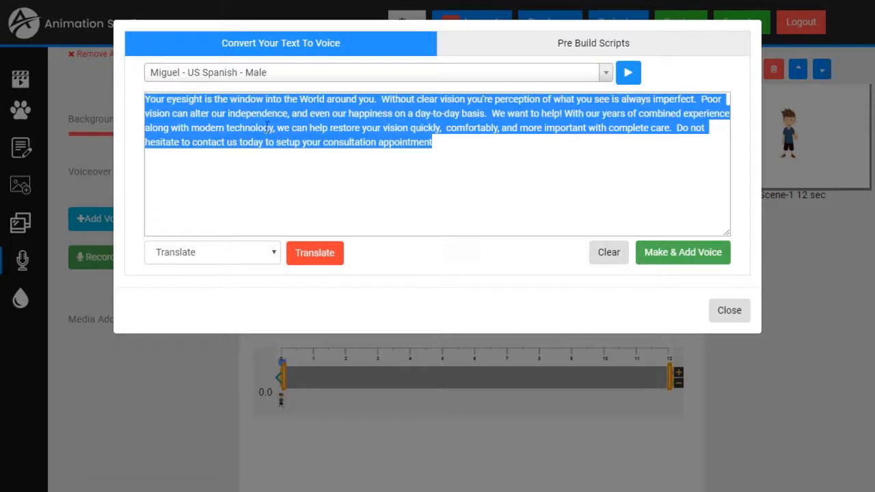
pyautogui.click(411, 145)
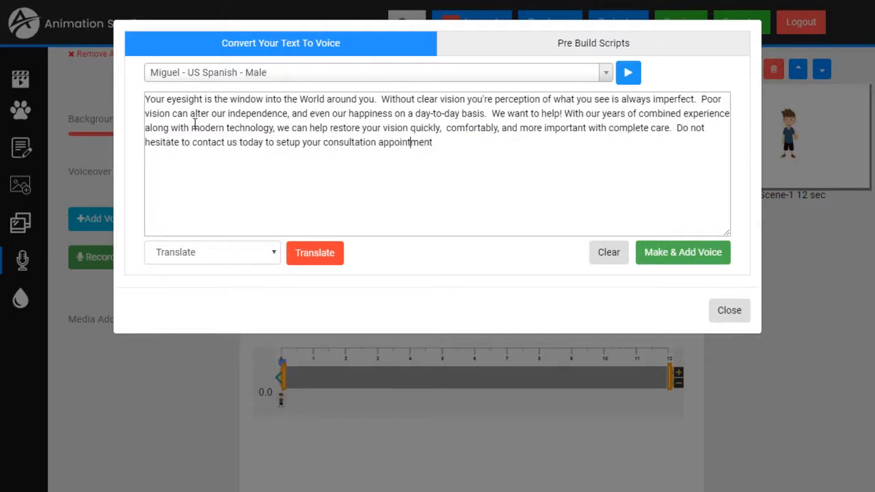
pyautogui.click(274, 254)
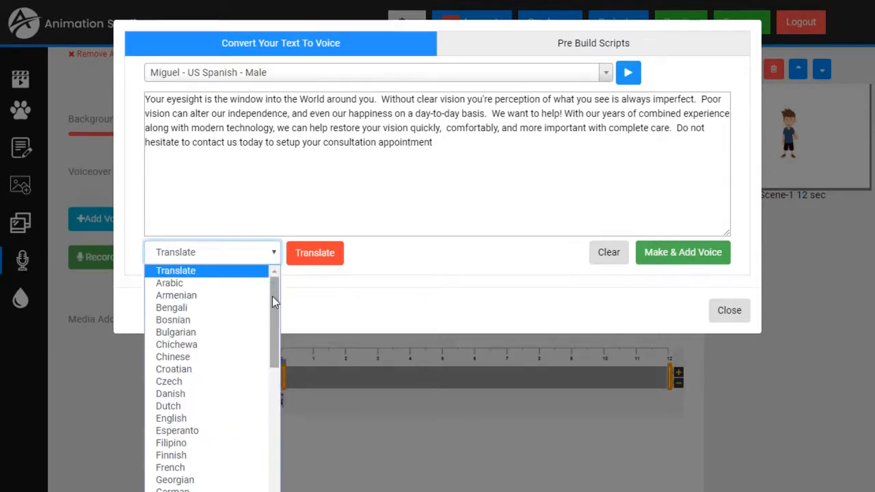
pyautogui.moveTo(273, 303); pyautogui.dragTo(261, 458)
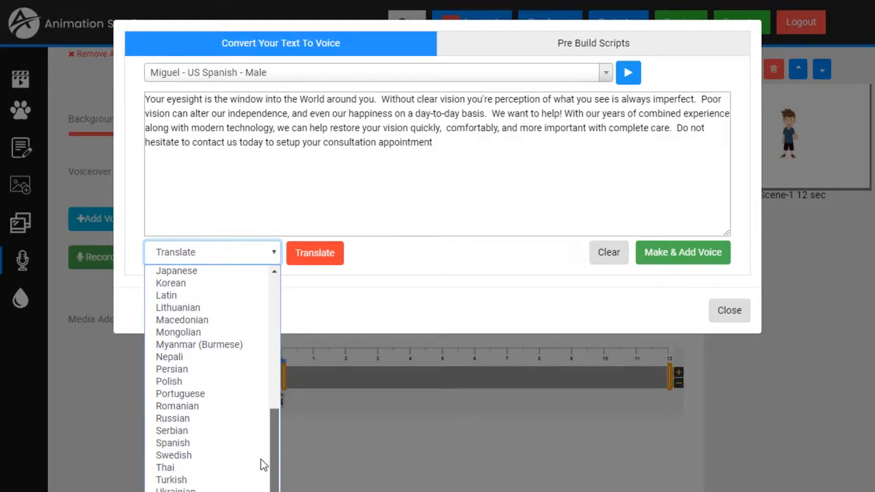
pyautogui.click(194, 443)
pyautogui.click(313, 259)
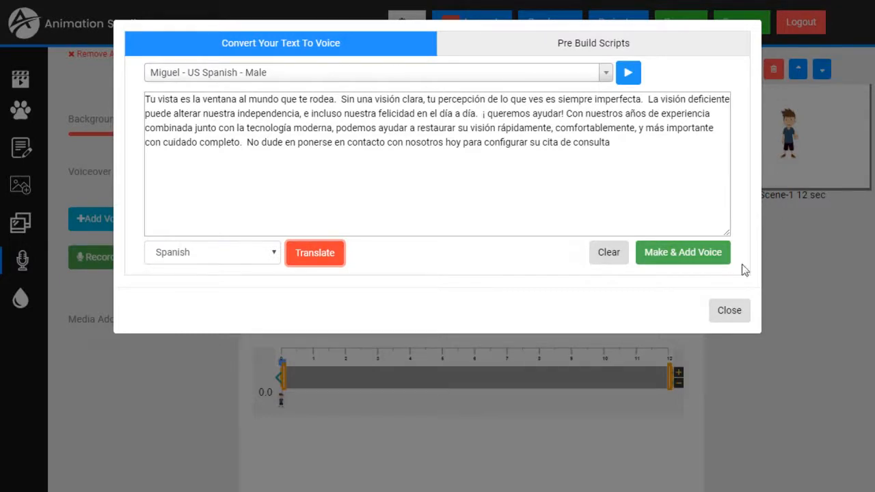
pyautogui.click(687, 254)
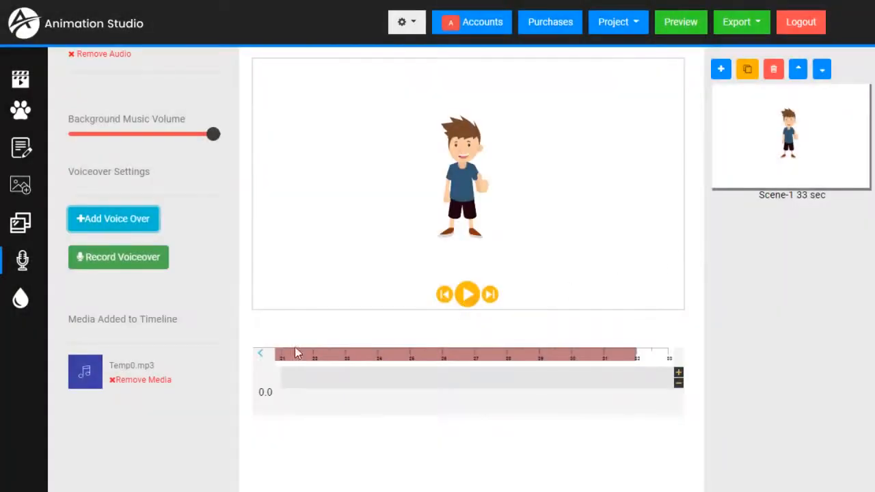
# Step: Play the scene with the Spanish voiceover, then remove Temp0.mp3 from the timeline
pyautogui.click(467, 296)
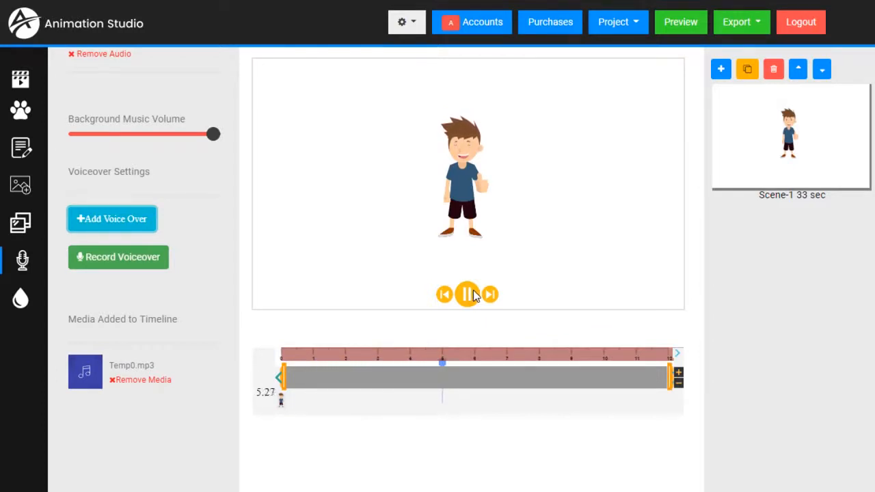
pyautogui.click(473, 291)
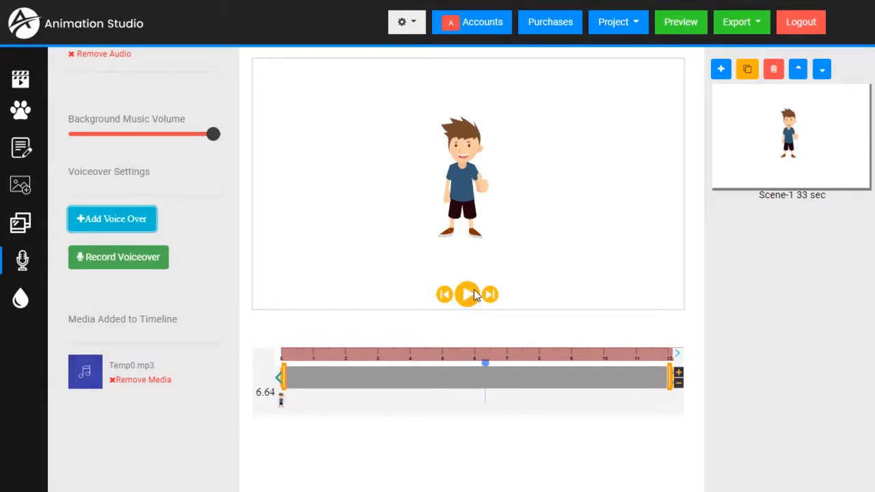
pyautogui.click(121, 385)
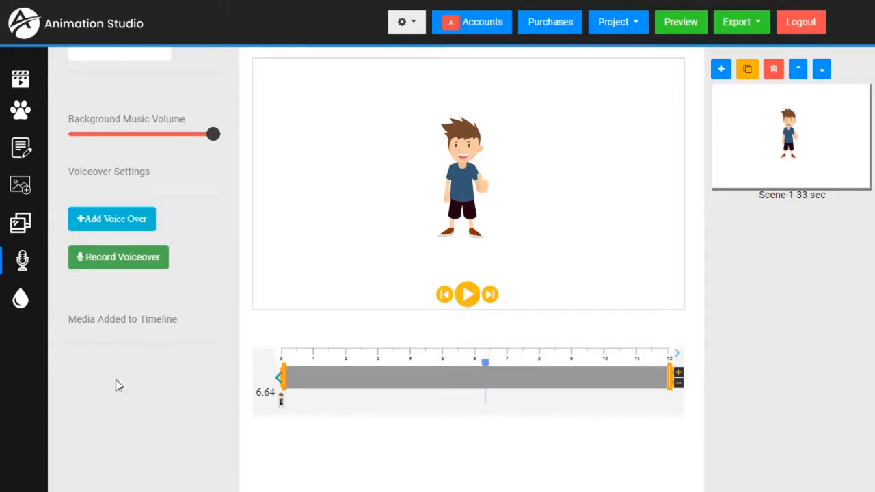
# Step: Enter 'Hello, How are you' as the text and move the playhead back to 2.00 seconds
pyautogui.click(24, 156)
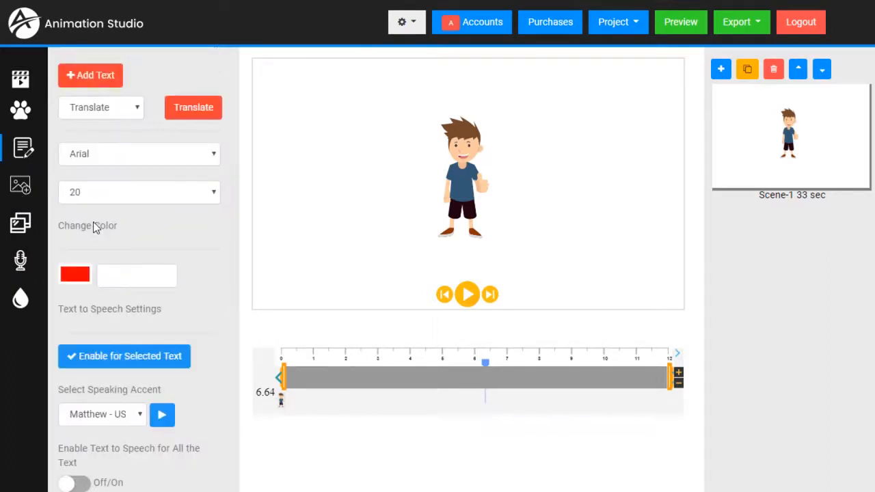
pyautogui.scroll(3, 109, 142)
pyautogui.click(111, 140)
pyautogui.write('H')
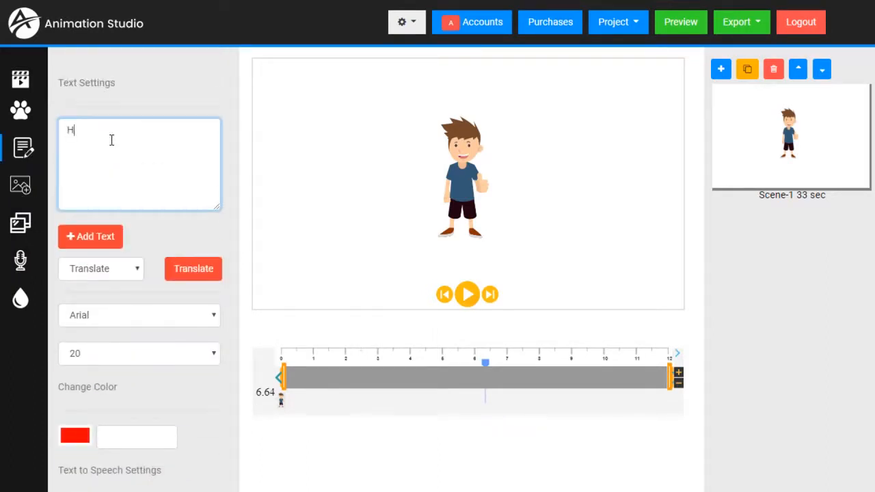
pyautogui.write('ello, How are you?')
pyautogui.moveTo(485, 363); pyautogui.dragTo(316, 370)
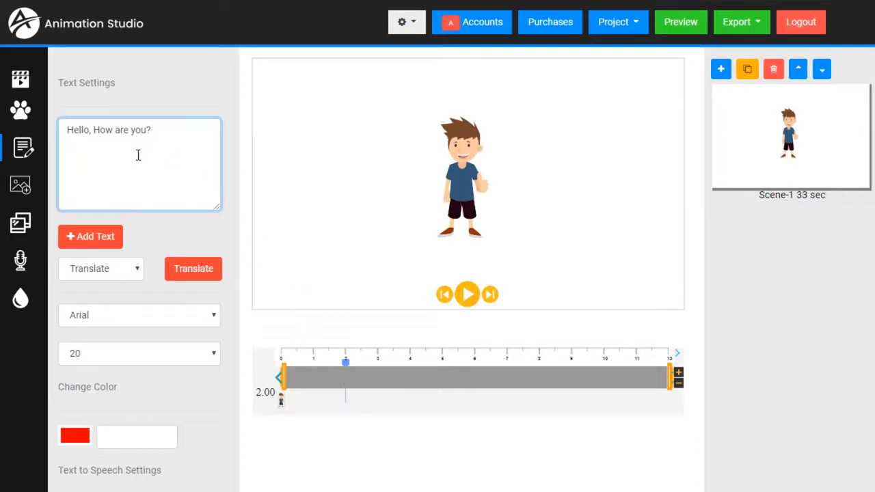
# Step: Add the text to the stage without translating and drag it up beside the character
pyautogui.click(137, 268)
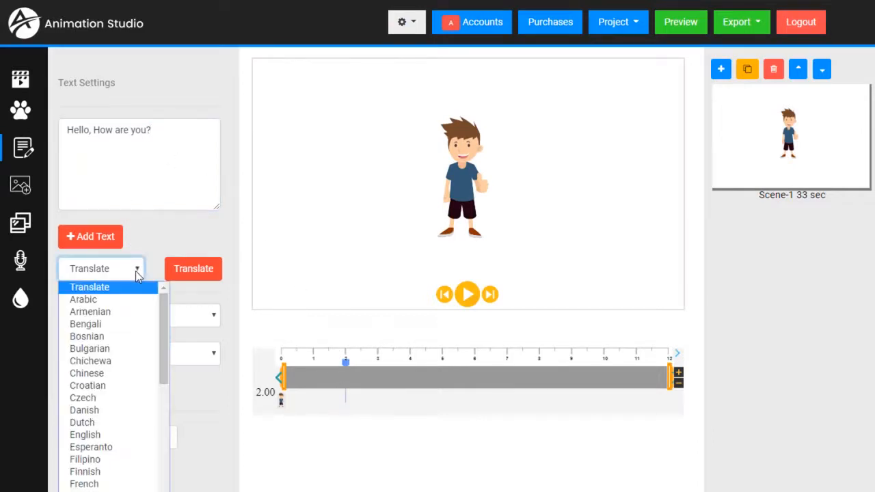
pyautogui.click(152, 241)
pyautogui.scroll(-2, 153, 246)
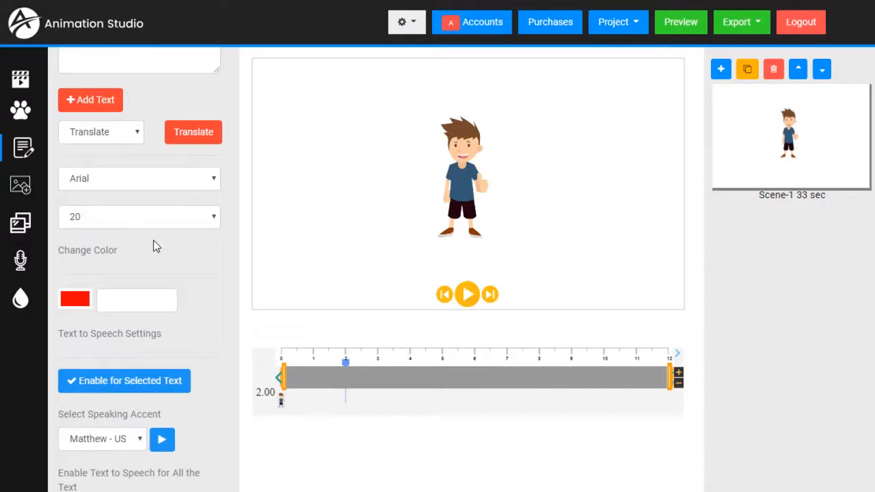
pyautogui.scroll(2, 185, 221)
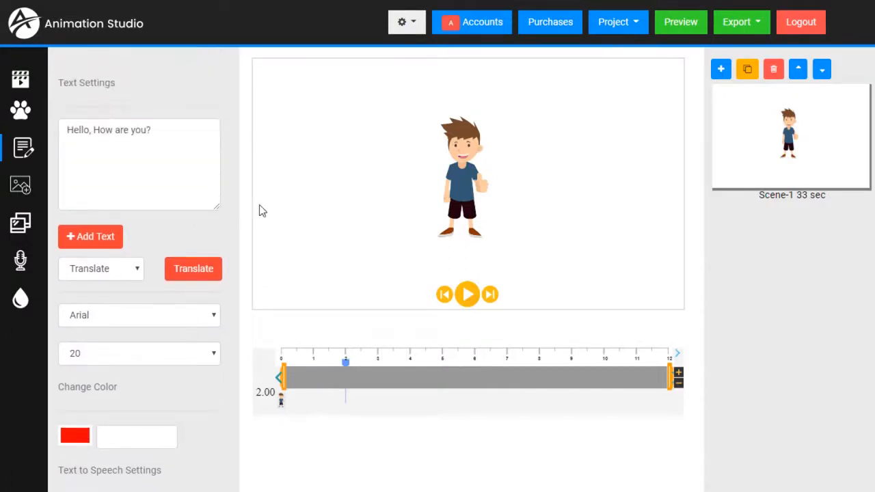
pyautogui.click(86, 239)
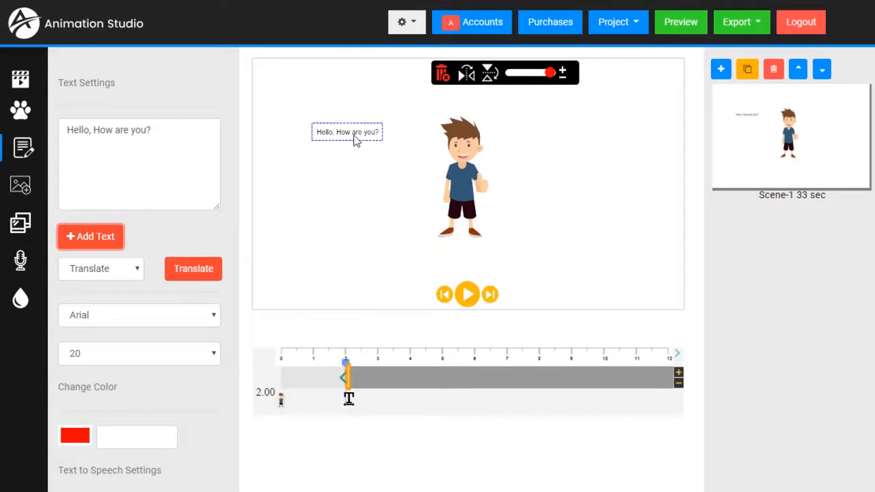
pyautogui.moveTo(355, 141); pyautogui.dragTo(390, 125)
pyautogui.scroll(-1, 178, 200)
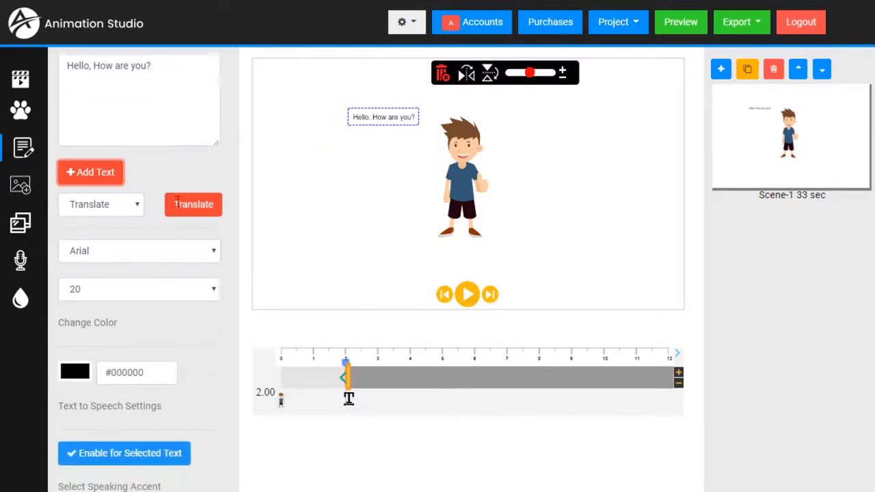
pyautogui.scroll(-2, 176, 203)
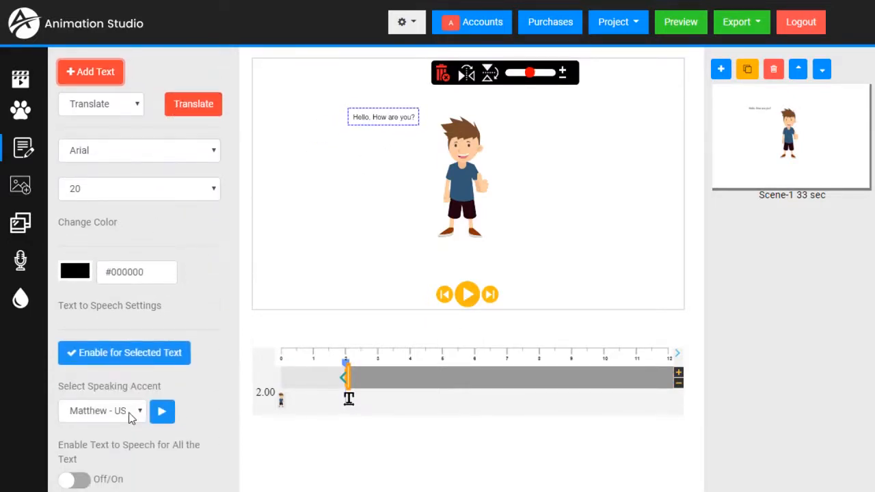
# Step: Give the text the Joey US speaking voice, enable text-to-speech, and preview it from 1 second
pyautogui.click(130, 414)
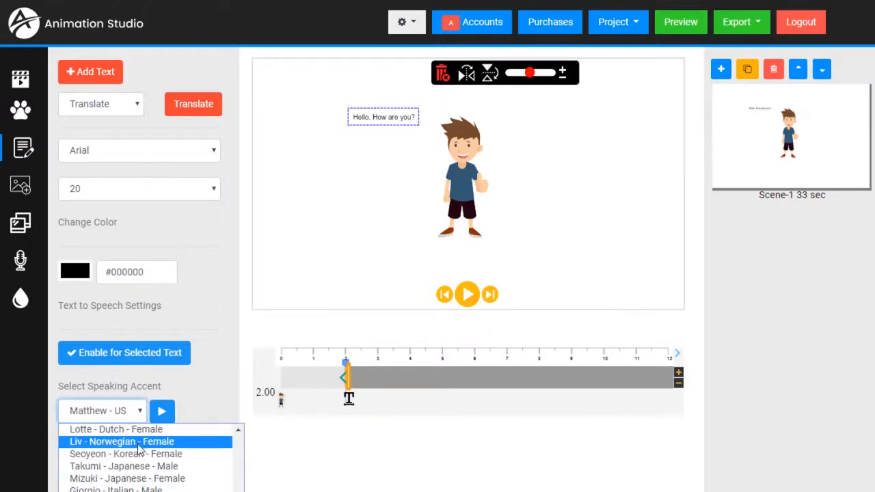
pyautogui.click(123, 488)
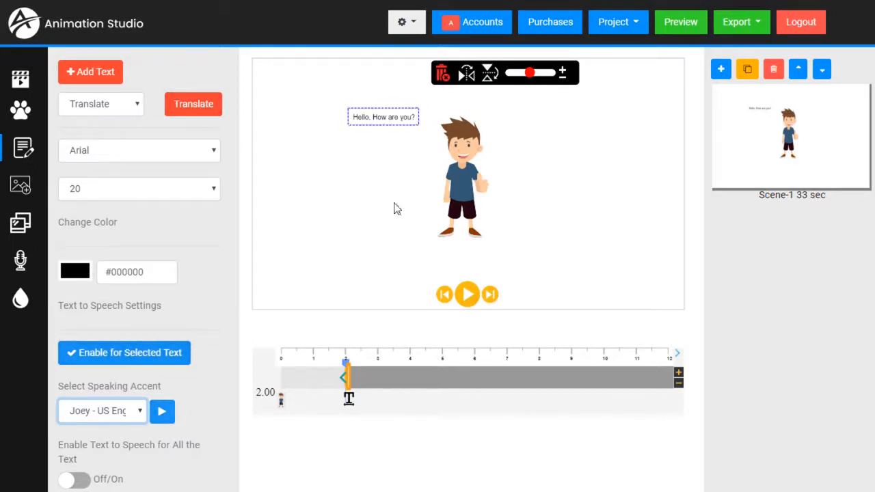
pyautogui.click(133, 354)
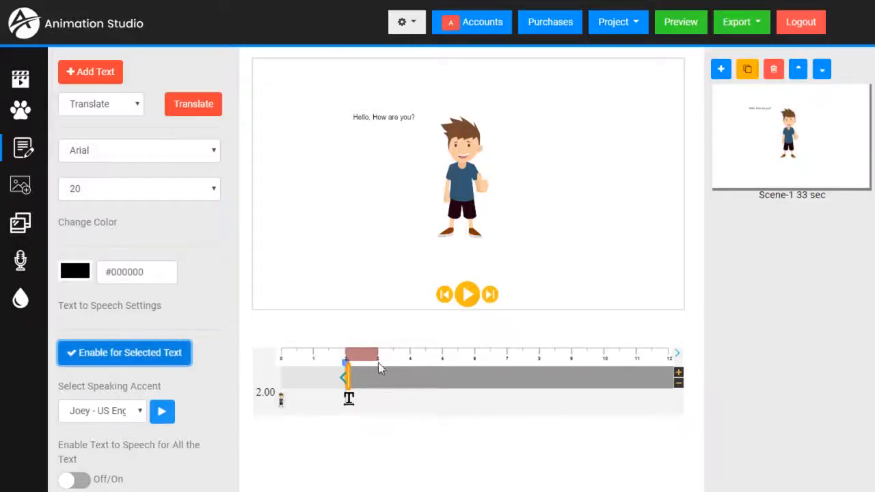
pyautogui.click(328, 358)
pyautogui.click(471, 294)
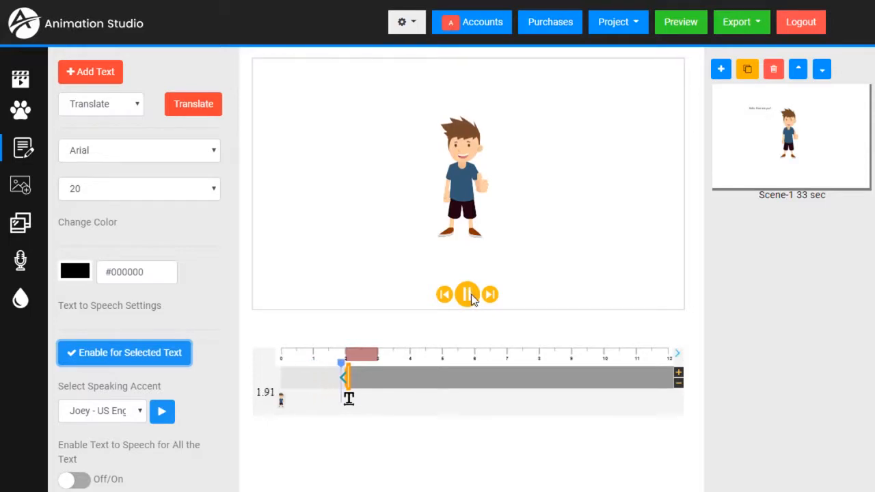
pyautogui.click(471, 294)
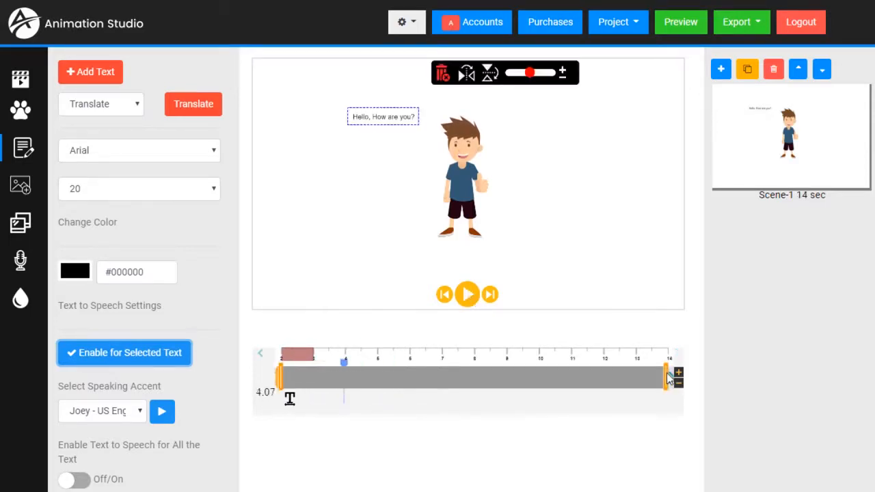
# Step: Shorten the text clip to end around 3 seconds and move the playhead to 4 seconds
pyautogui.moveTo(667, 378); pyautogui.dragTo(329, 389)
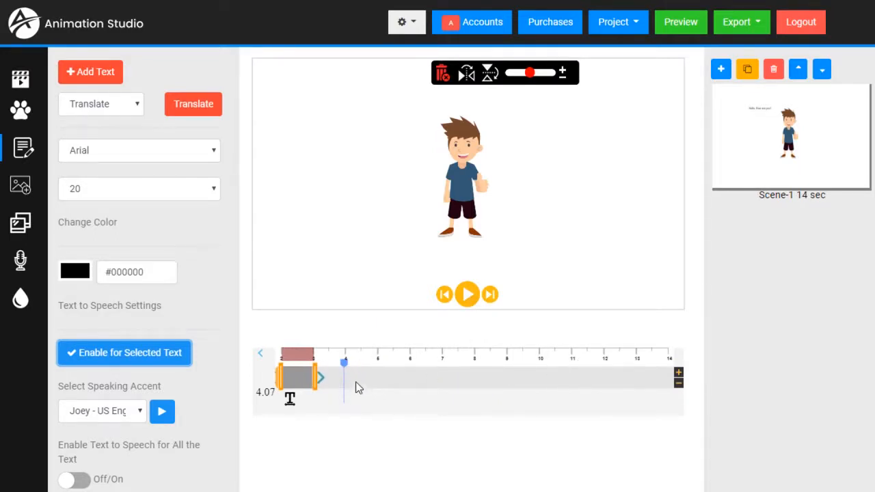
pyautogui.click(260, 357)
pyautogui.click(323, 358)
pyautogui.click(417, 359)
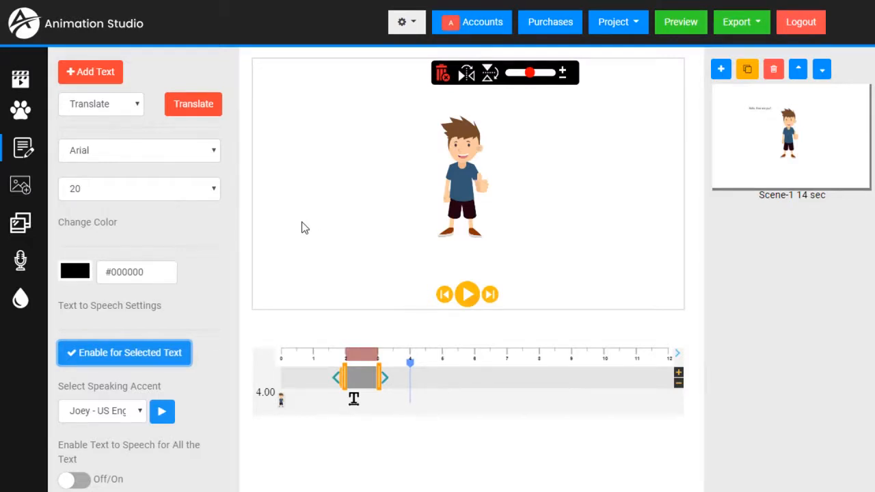
pyautogui.scroll(3, 162, 207)
# Step: Replace the text with 'My Name is Joe!', place it beside the character, and move the playhead to about 6.5 seconds
pyautogui.click(172, 146)
pyautogui.hotkey('ctrl', 'a')
pyautogui.write('M')
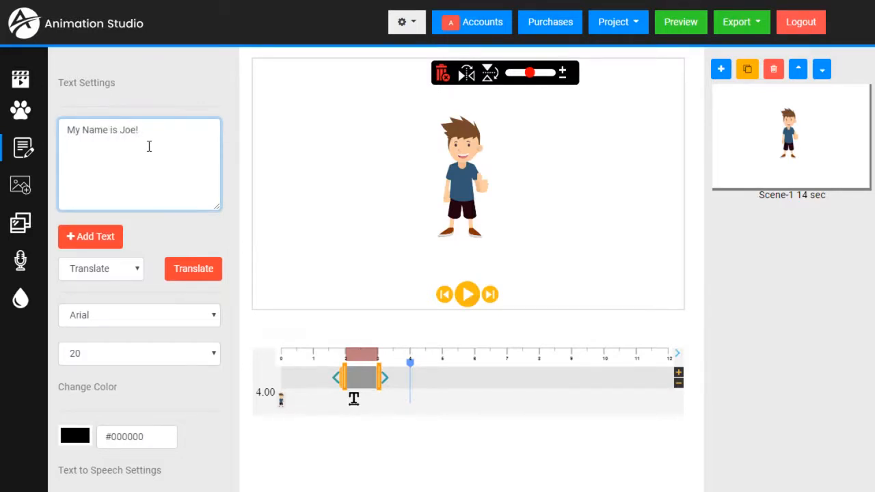
pyautogui.click(101, 242)
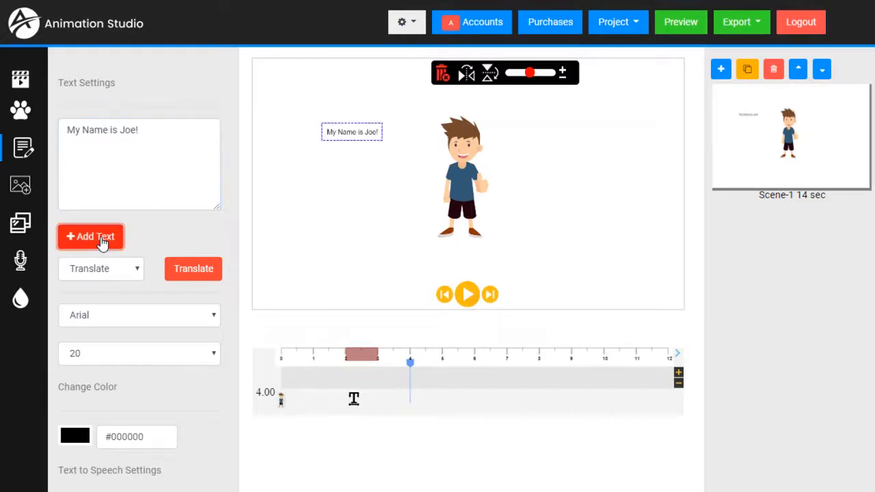
pyautogui.moveTo(358, 137); pyautogui.dragTo(404, 198)
pyautogui.moveTo(410, 362); pyautogui.dragTo(506, 360)
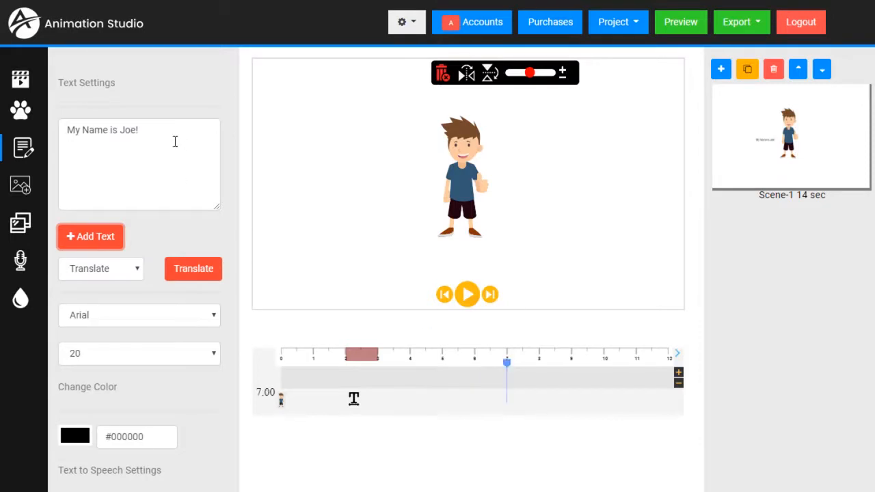
# Step: Replace the text with 'This is really neat!' and add it to the stage
pyautogui.moveTo(173, 140); pyautogui.dragTo(30, 146)
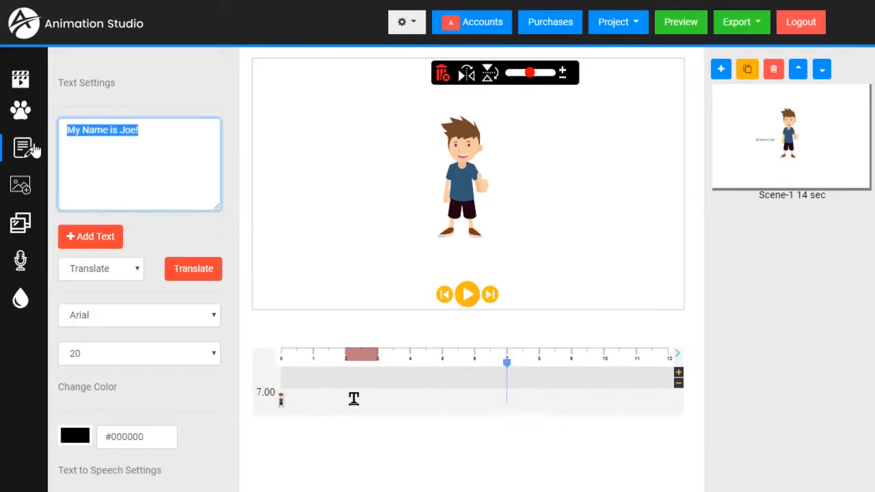
pyautogui.write('This is really neat!')
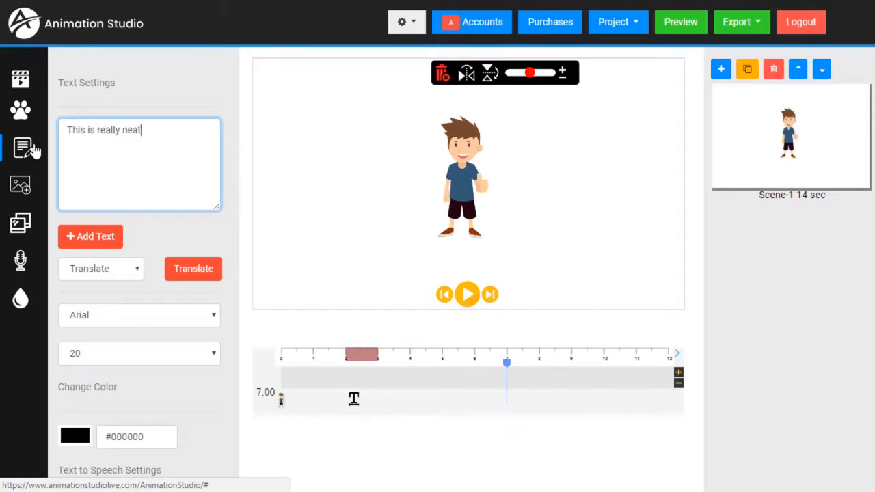
pyautogui.click(86, 239)
pyautogui.scroll(-3, 110, 247)
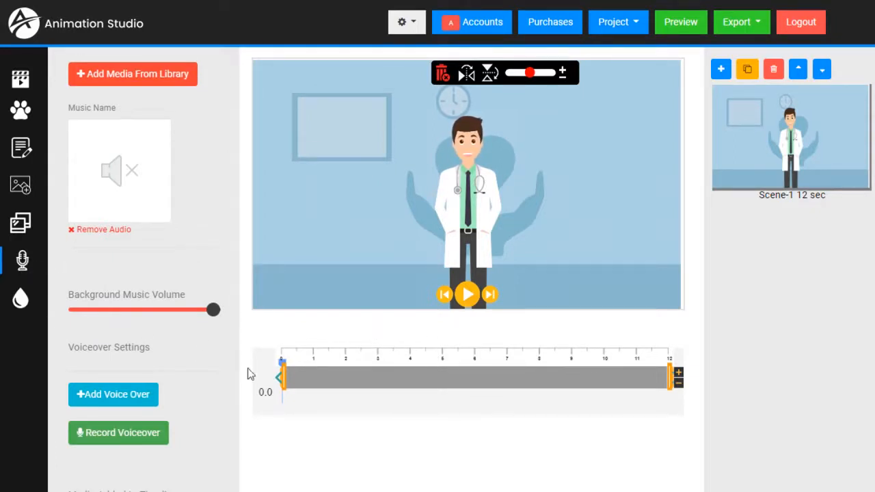
# Step: Preview clearday.mp3 and love.mp3 in Background Musics, then add clearday.mp3 as the scene's music
pyautogui.click(132, 76)
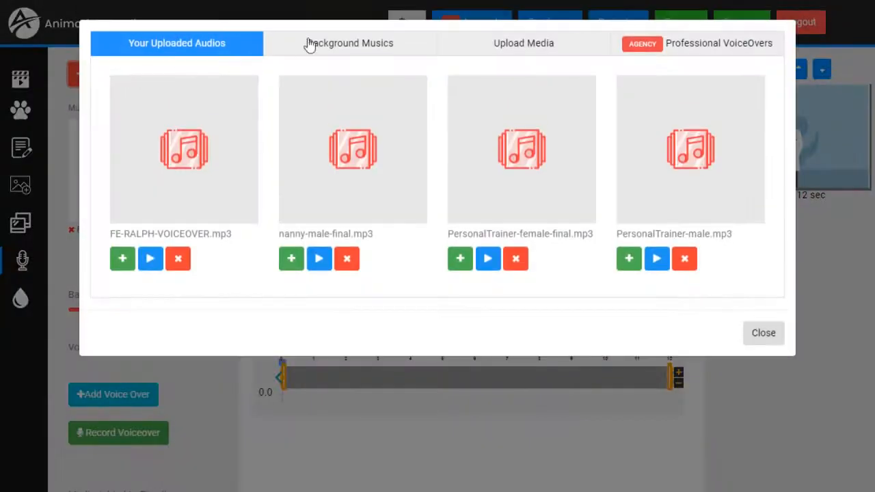
pyautogui.click(361, 45)
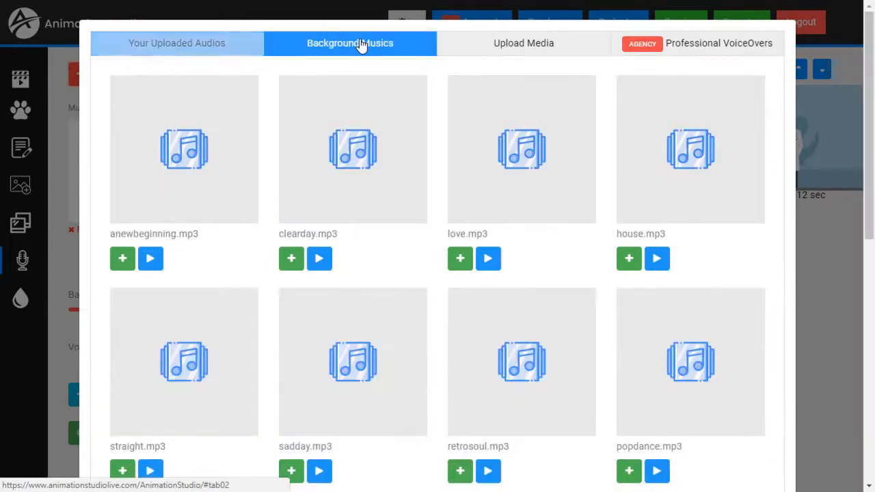
pyautogui.scroll(-2, 394, 195)
pyautogui.scroll(-2, 393, 199)
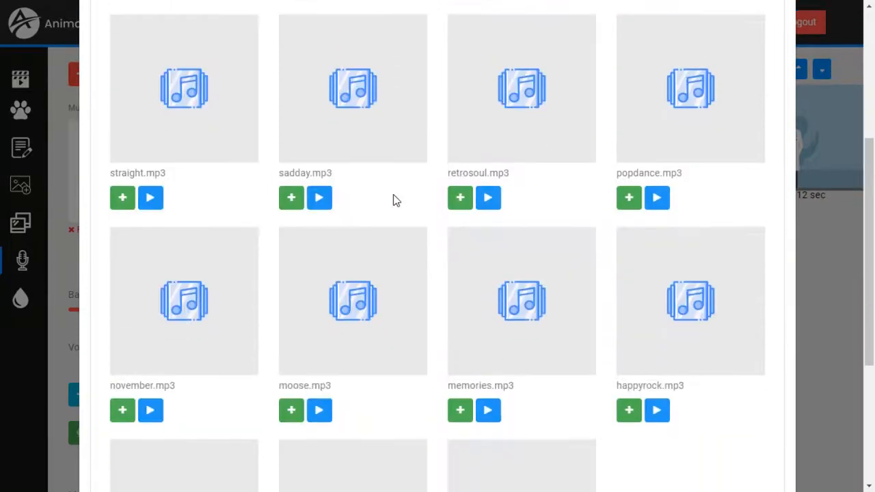
pyautogui.scroll(4, 394, 198)
pyautogui.click(320, 260)
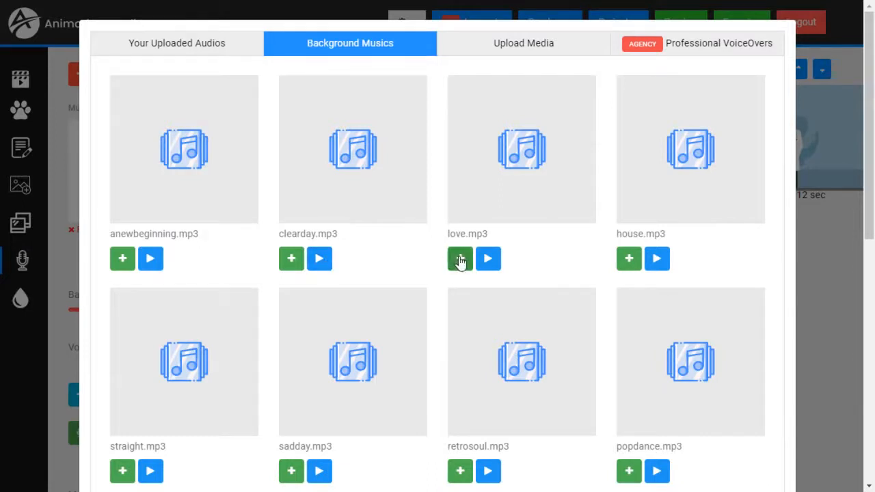
pyautogui.click(489, 261)
pyautogui.click(491, 262)
pyautogui.click(293, 260)
pyautogui.scroll(-8, 664, 351)
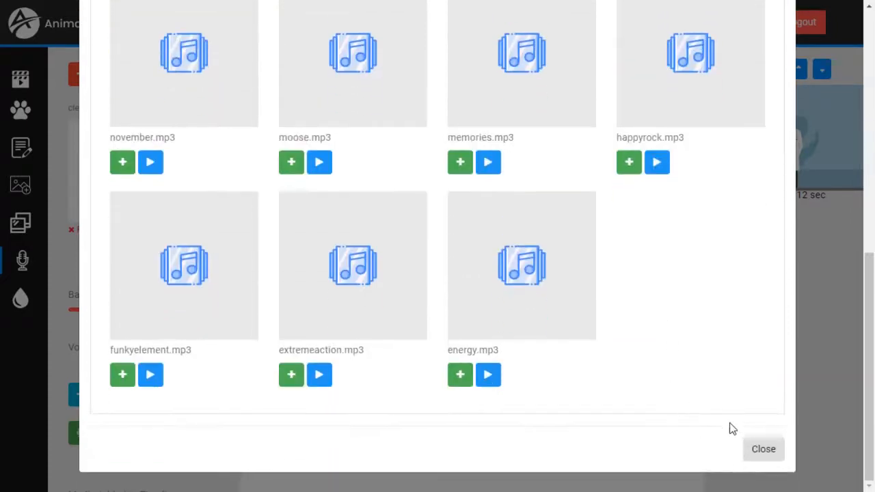
pyautogui.click(772, 452)
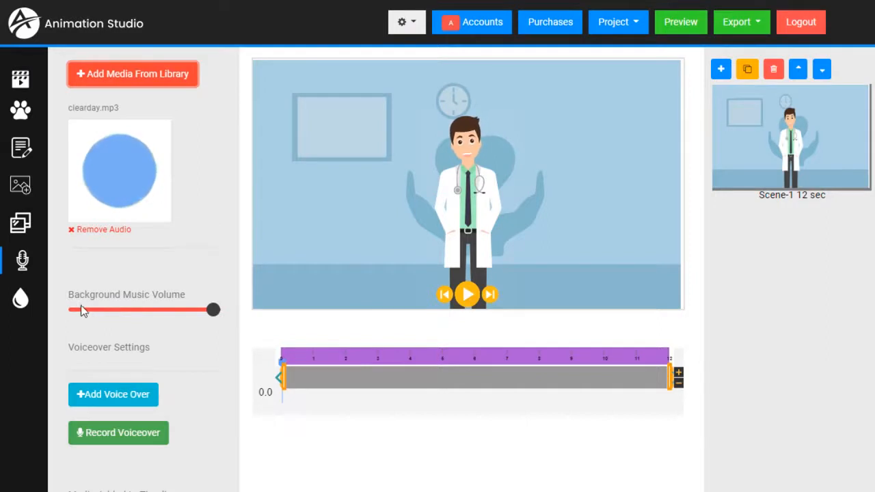
# Step: Lower the background music volume to about 59 and preview it from 1.5 seconds
pyautogui.click(214, 312)
pyautogui.moveTo(215, 312); pyautogui.dragTo(91, 321)
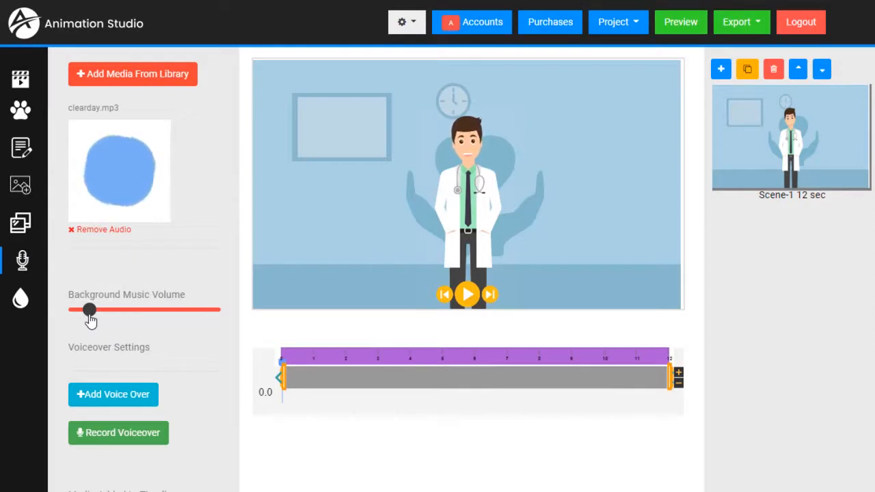
pyautogui.click(337, 357)
pyautogui.click(471, 294)
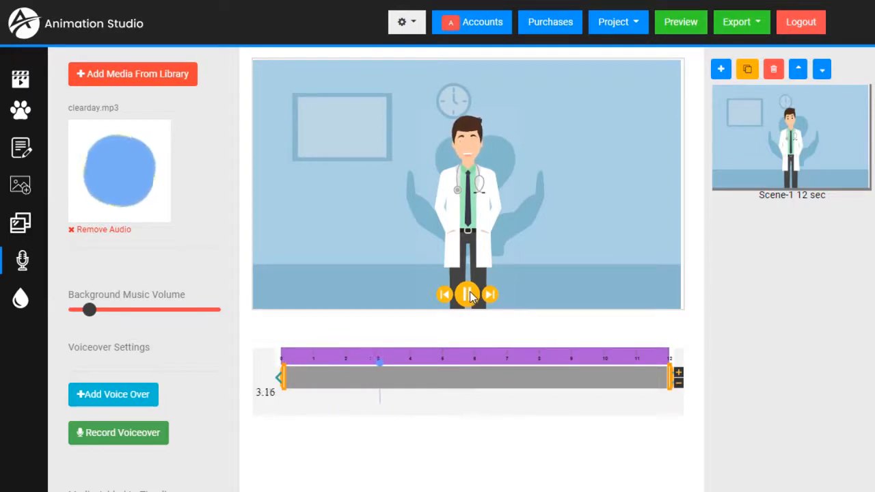
pyautogui.click(470, 293)
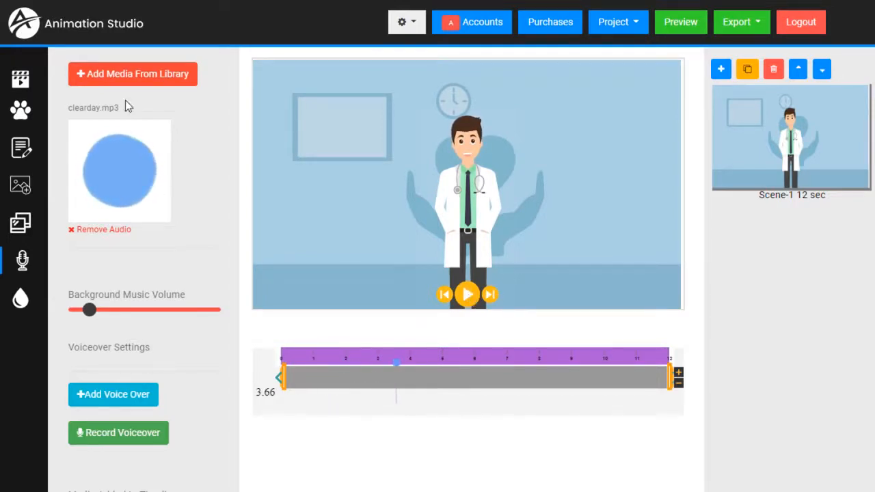
pyautogui.click(120, 74)
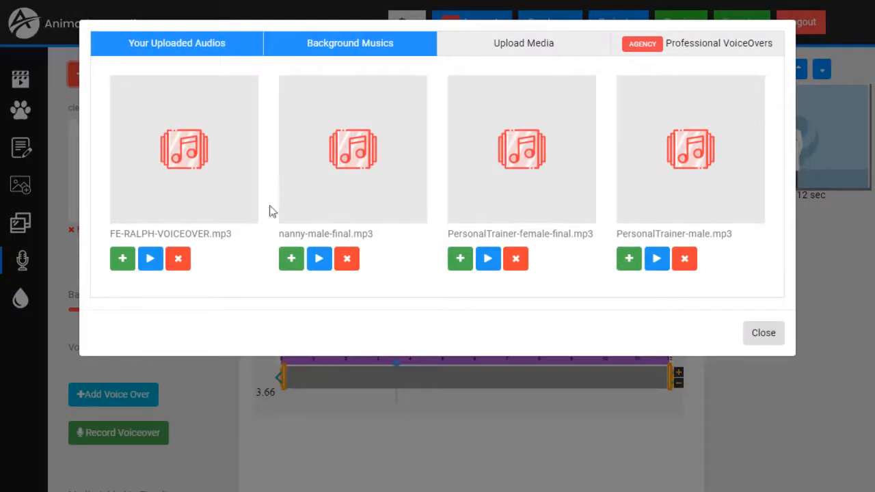
# Step: Preview VOwellness_as.mp3 from the voiceover library, add it to the timeline, and play the scene
pyautogui.click(700, 50)
pyautogui.scroll(-2, 493, 192)
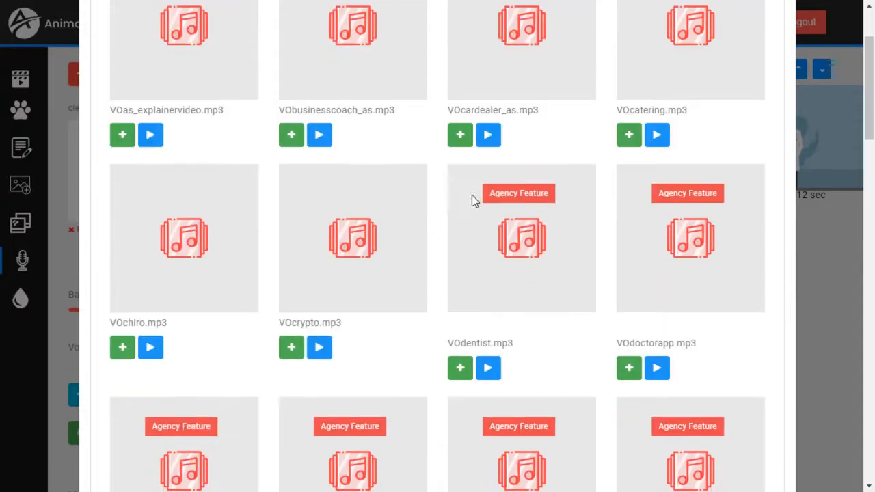
pyautogui.scroll(-5, 475, 201)
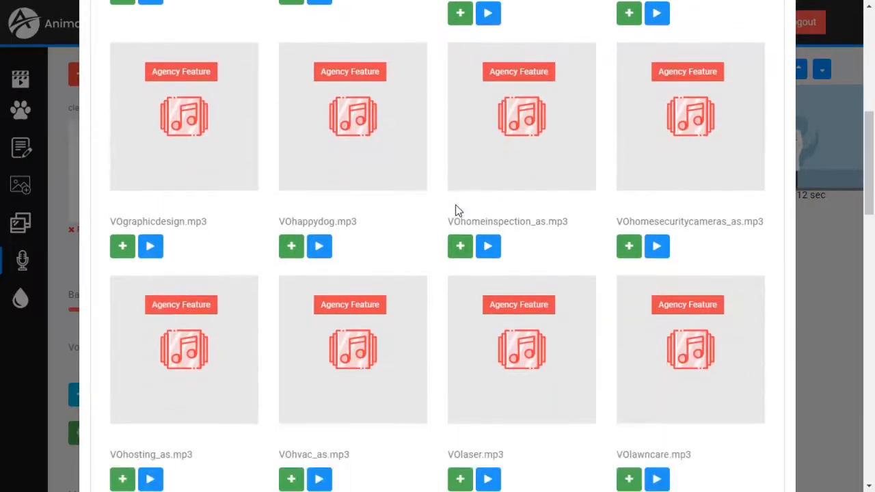
pyautogui.scroll(-7, 458, 210)
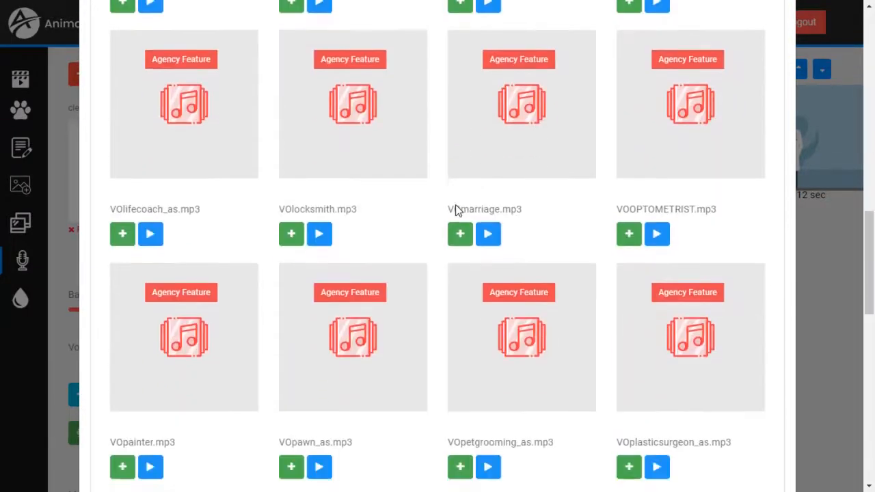
pyautogui.scroll(-2, 456, 207)
pyautogui.scroll(-4, 464, 205)
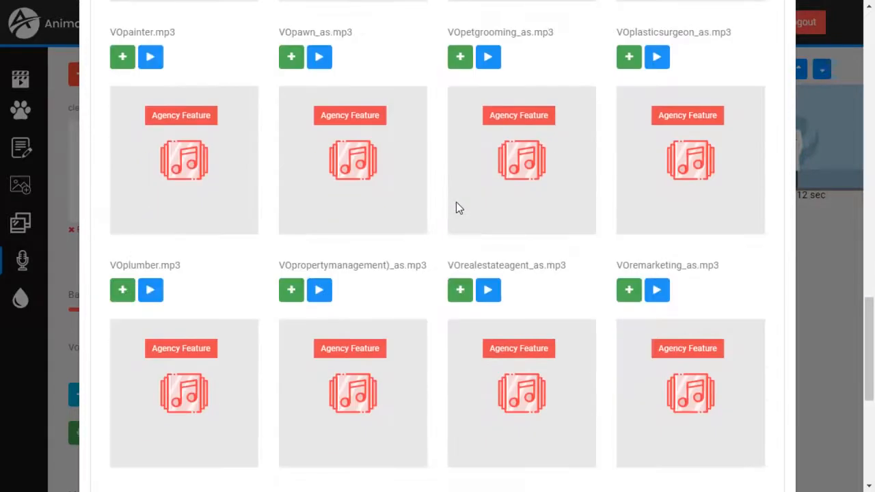
pyautogui.scroll(-5, 456, 201)
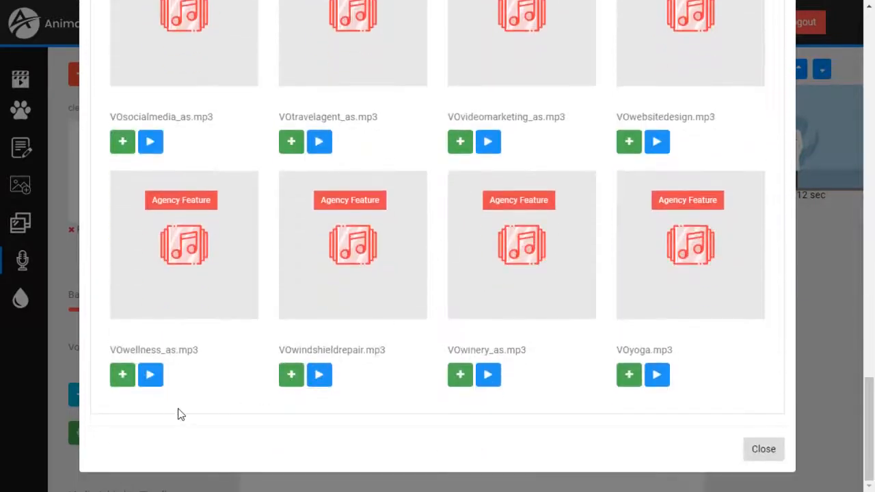
pyautogui.click(153, 378)
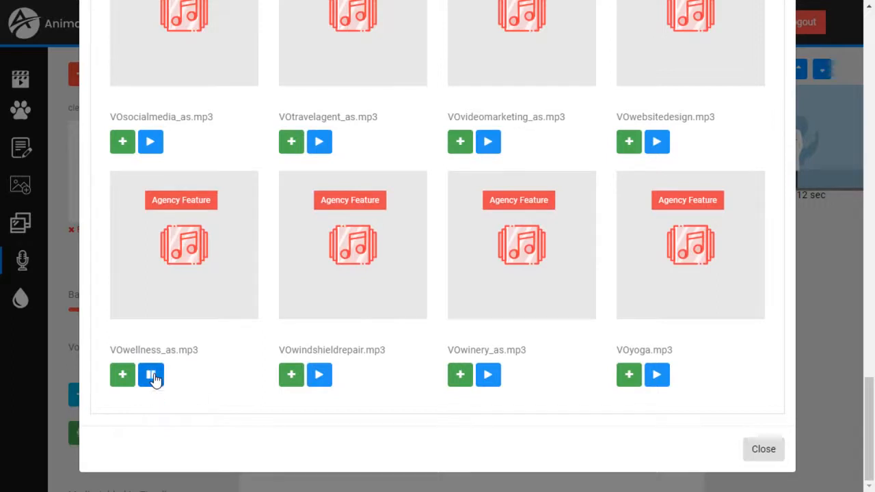
pyautogui.click(154, 379)
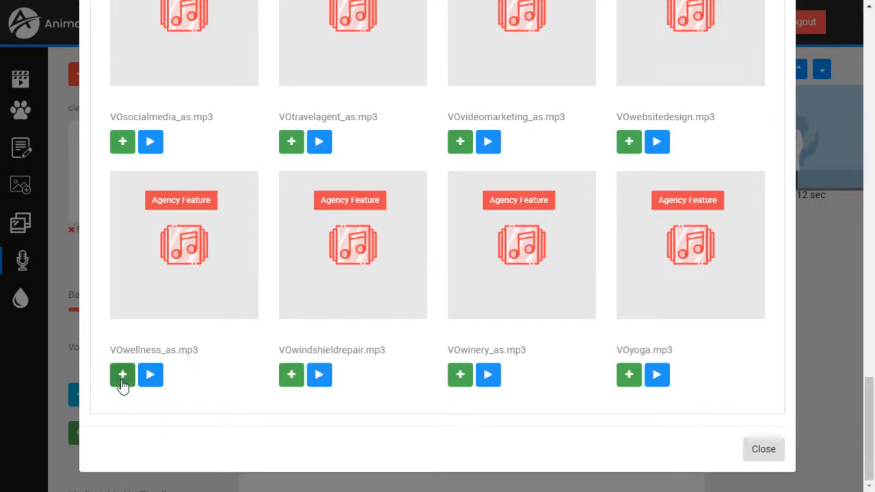
pyautogui.click(122, 379)
pyautogui.click(761, 454)
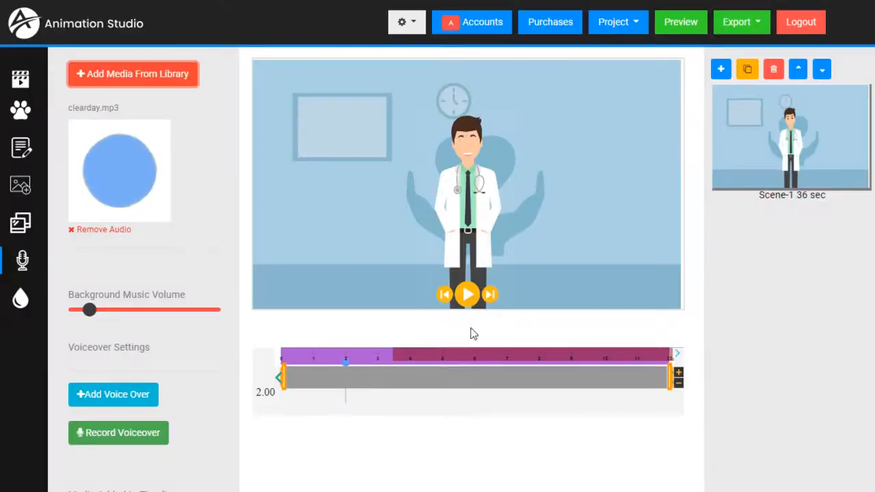
pyautogui.click(467, 294)
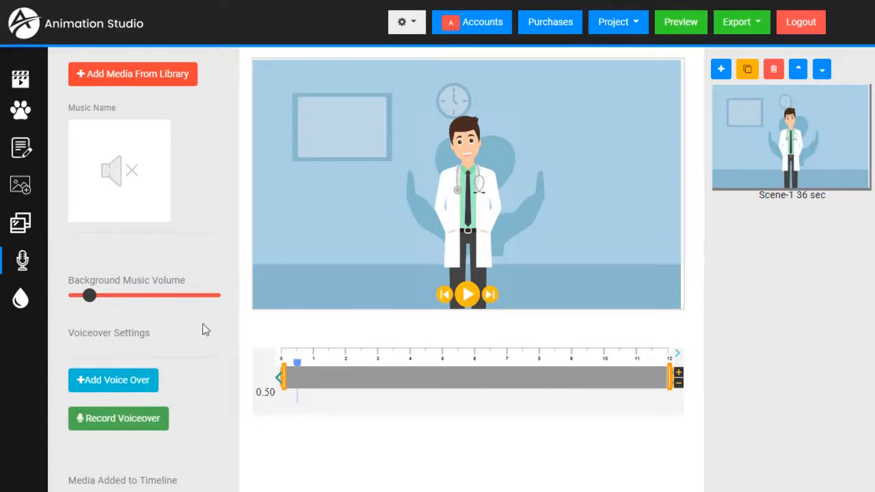
# Step: Upload PhysicalTherapist-male.mp3 from the computer into the media library
pyautogui.click(115, 82)
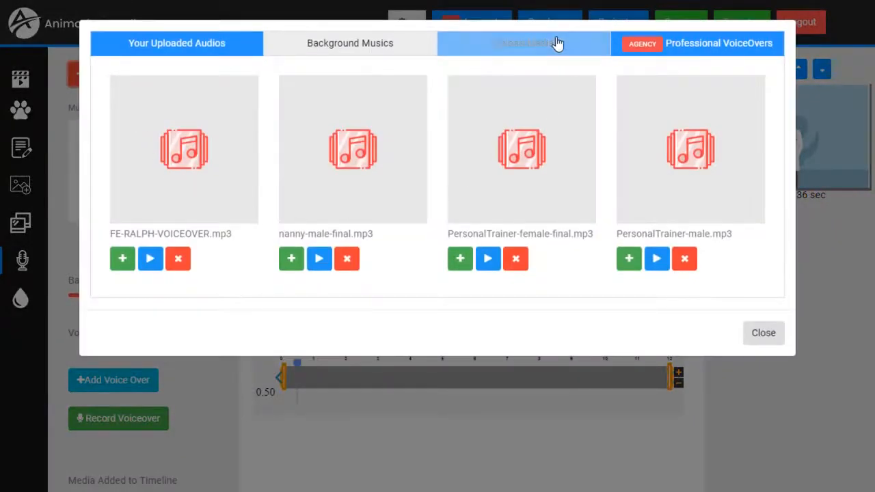
pyautogui.click(548, 46)
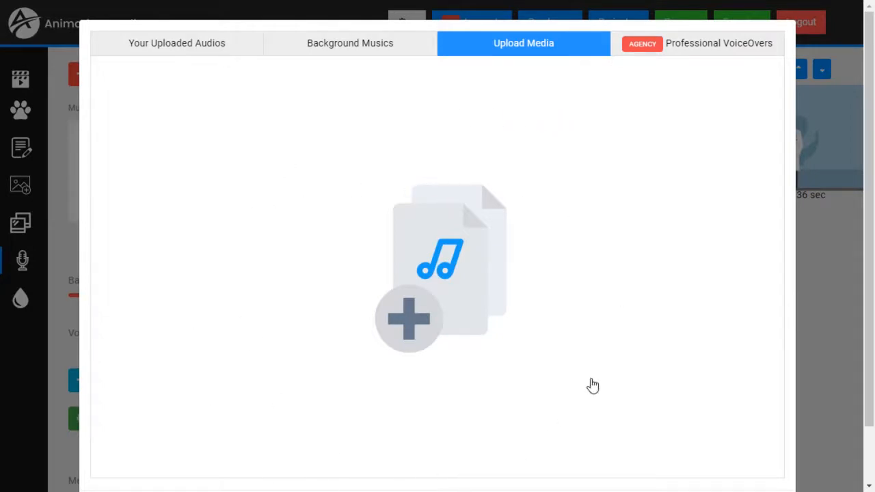
pyautogui.click(418, 321)
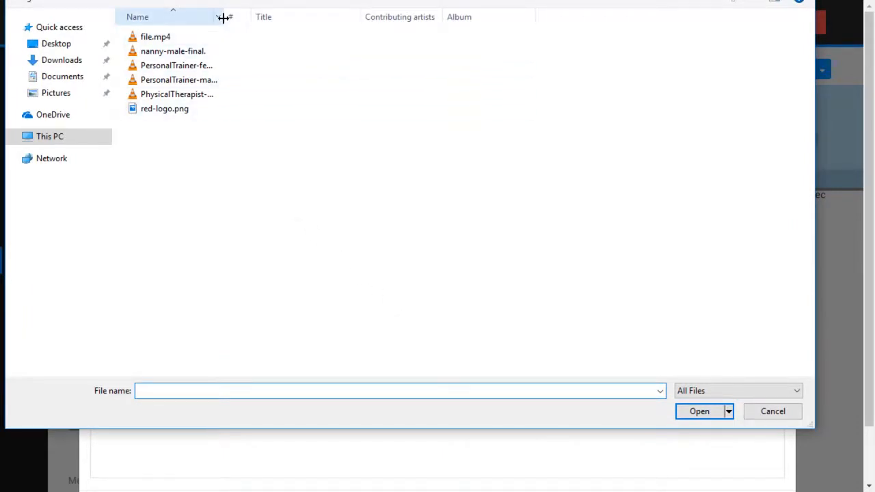
pyautogui.moveTo(223, 17); pyautogui.dragTo(265, 17)
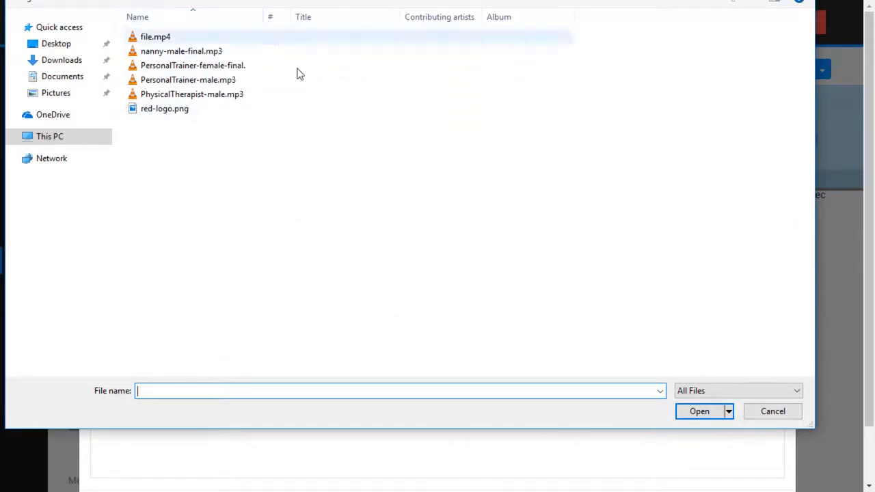
pyautogui.doubleClick(184, 101)
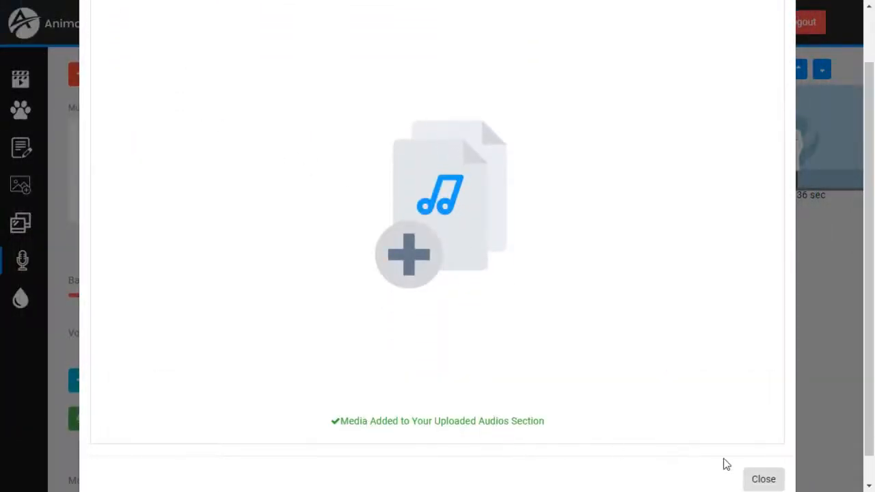
# Step: Preview PhysicalTherapist-male.mp3 and add it to the timeline, extending the scene to 46 seconds
pyautogui.scroll(1, 328, 127)
pyautogui.click(177, 53)
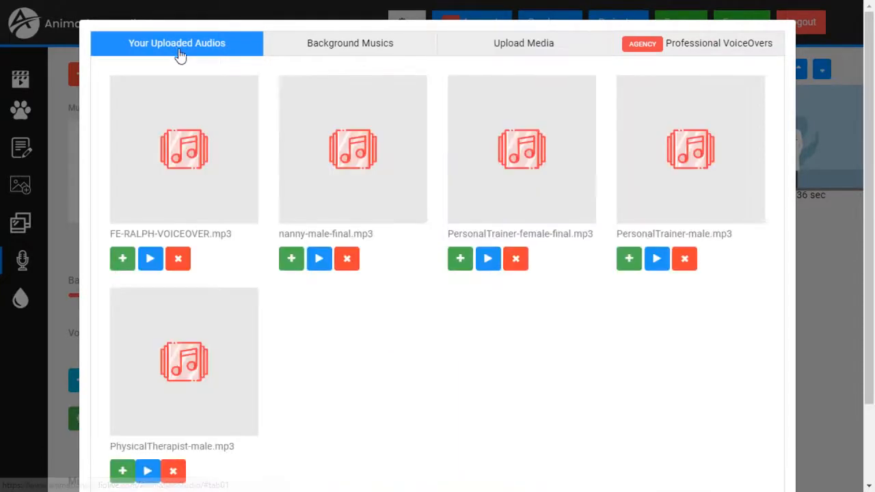
pyautogui.scroll(-2, 362, 313)
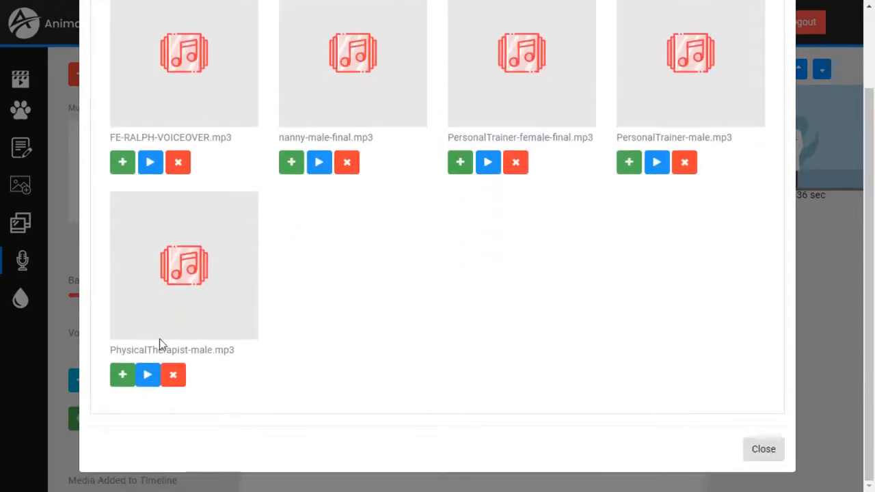
pyautogui.click(148, 376)
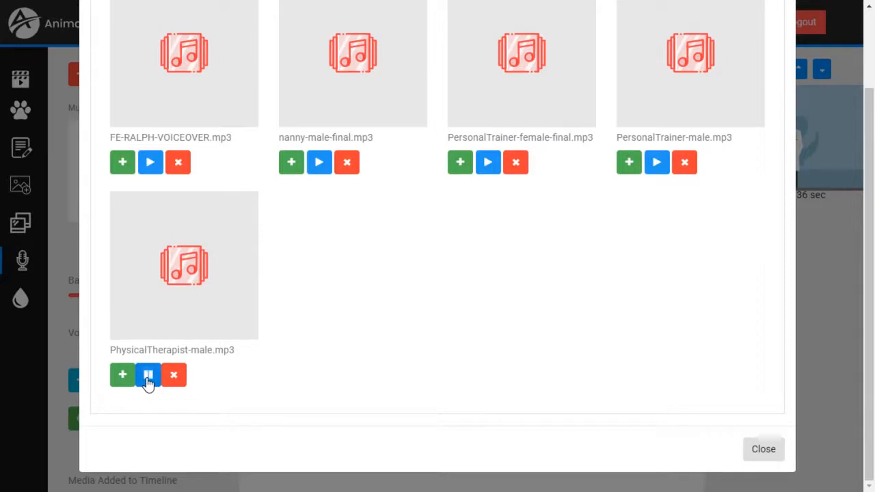
pyautogui.click(148, 375)
pyautogui.click(121, 376)
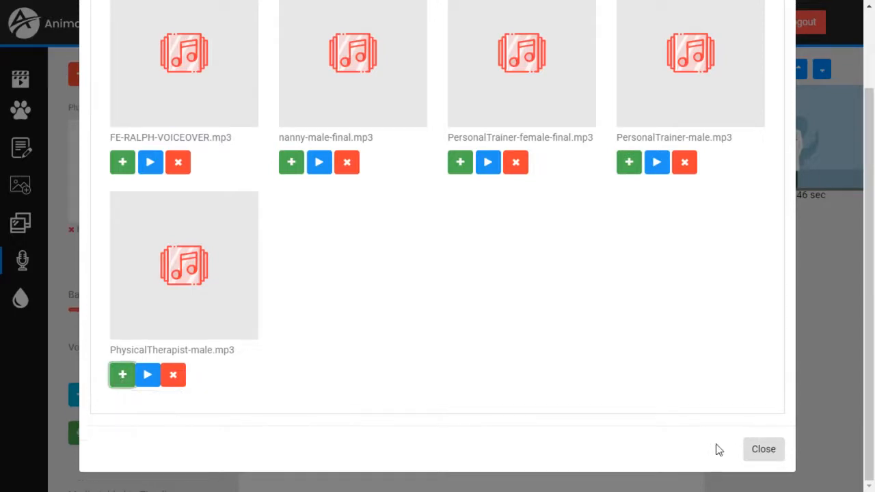
pyautogui.click(763, 450)
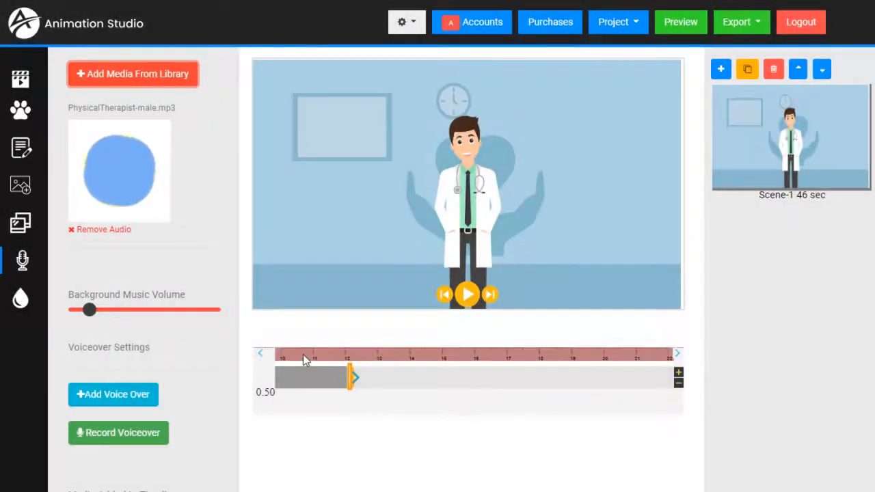
pyautogui.click(262, 354)
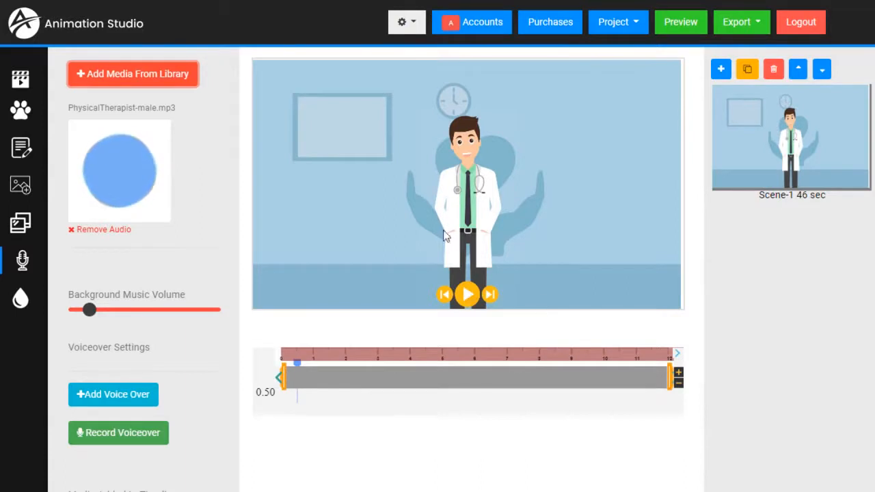
pyautogui.click(467, 296)
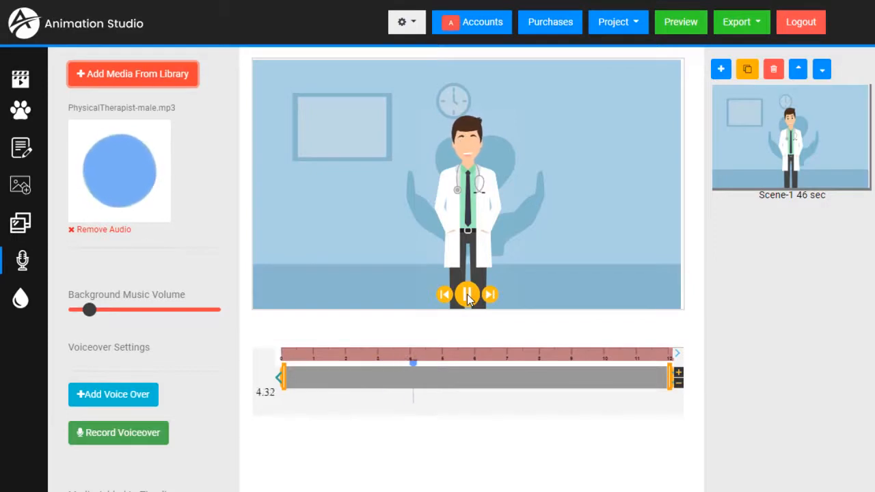
pyautogui.click(467, 294)
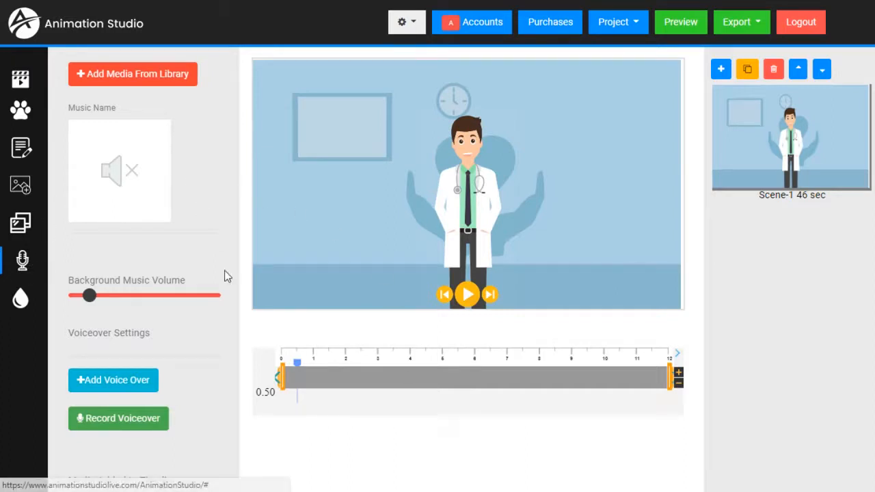
# Step: Record a roughly 8-second microphone voiceover, pausing once, saved to the scene as Temp0.mp3
pyautogui.click(136, 423)
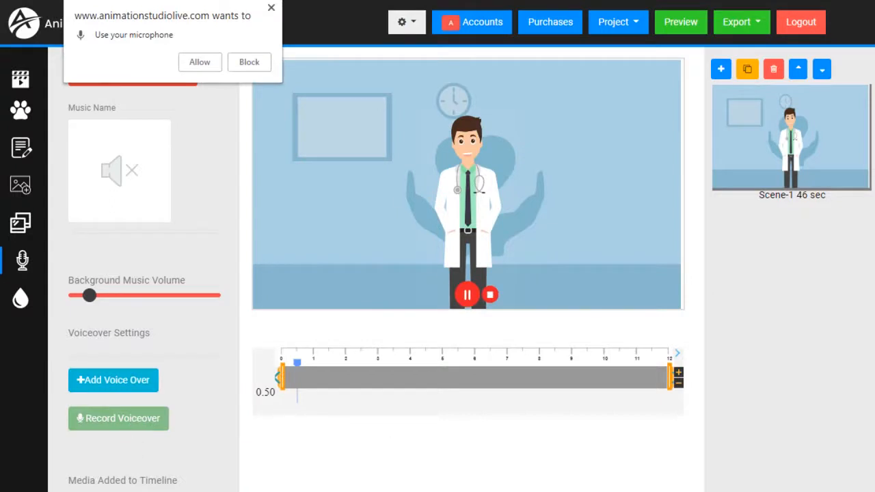
pyautogui.click(199, 63)
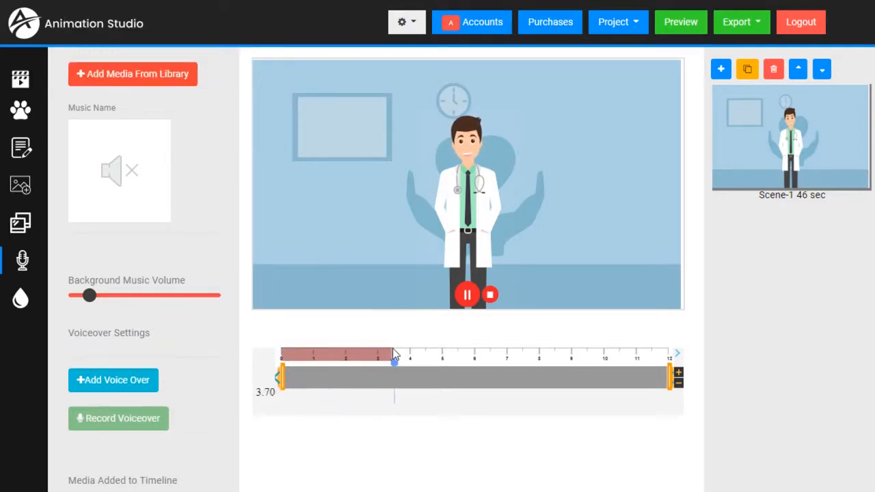
pyautogui.click(468, 296)
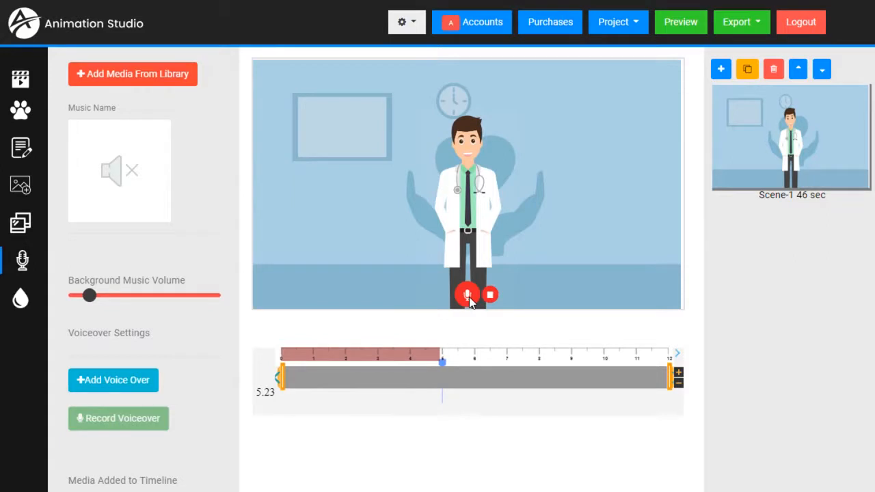
pyautogui.click(468, 296)
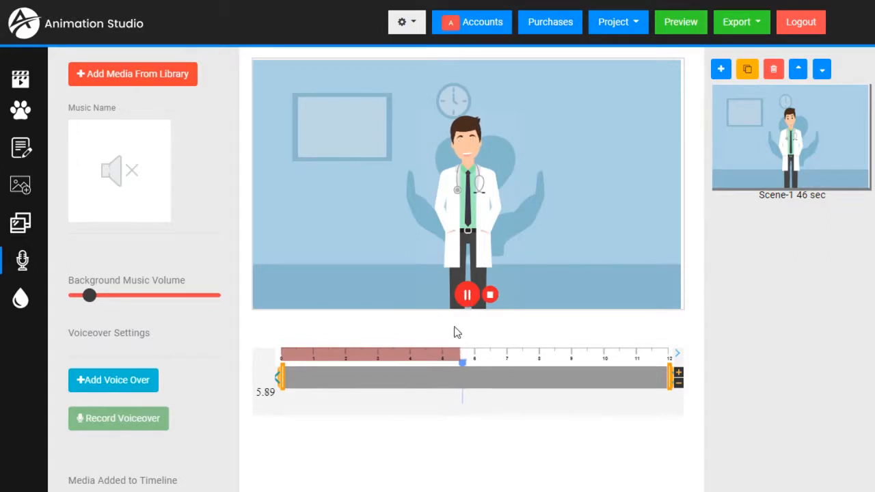
pyautogui.click(489, 295)
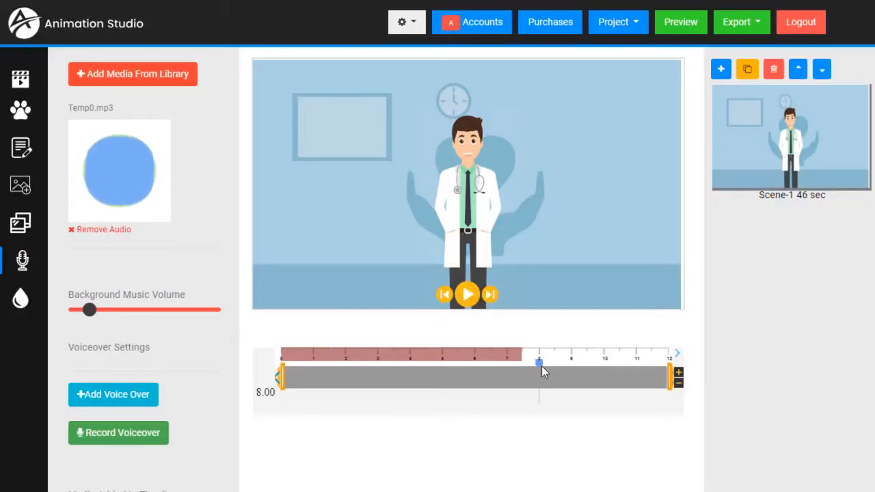
# Step: Play the scene back from near the start to hear the recorded voiceover
pyautogui.moveTo(537, 361)
pyautogui.mouseDown()
pyautogui.moveTo(467, 376)
pyautogui.moveTo(319, 383)
pyautogui.mouseUp()
pyautogui.click(468, 295)
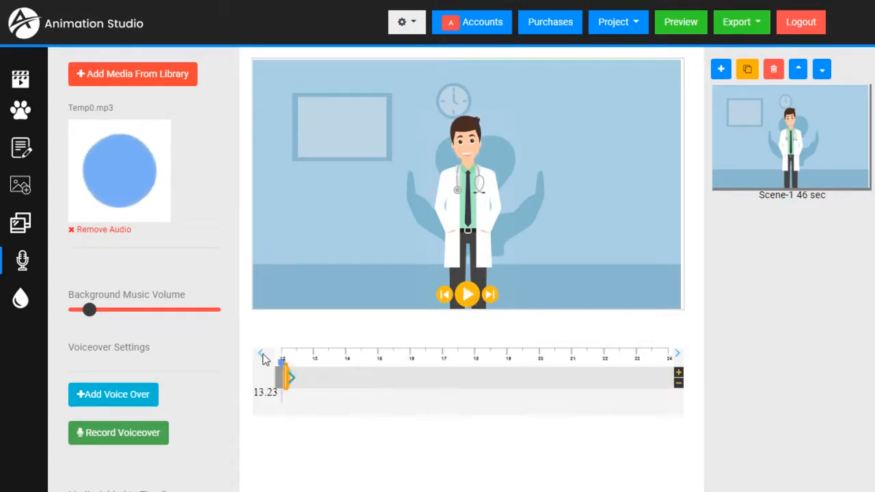
pyautogui.click(263, 354)
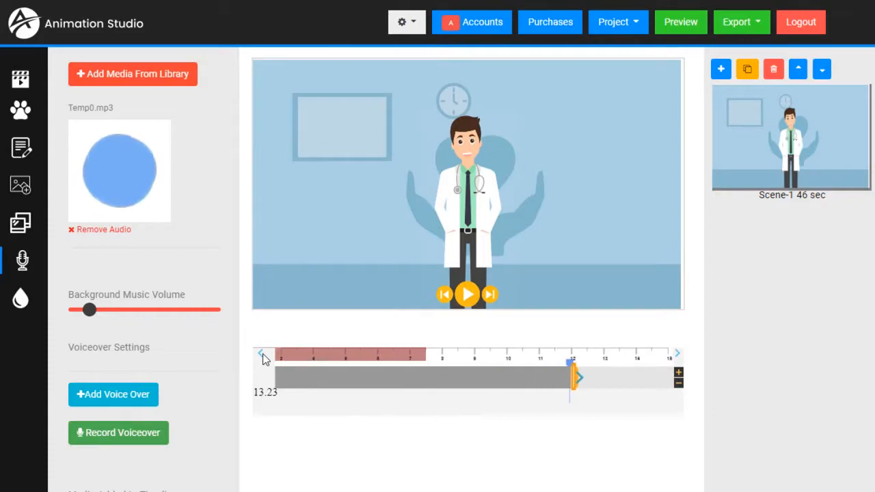